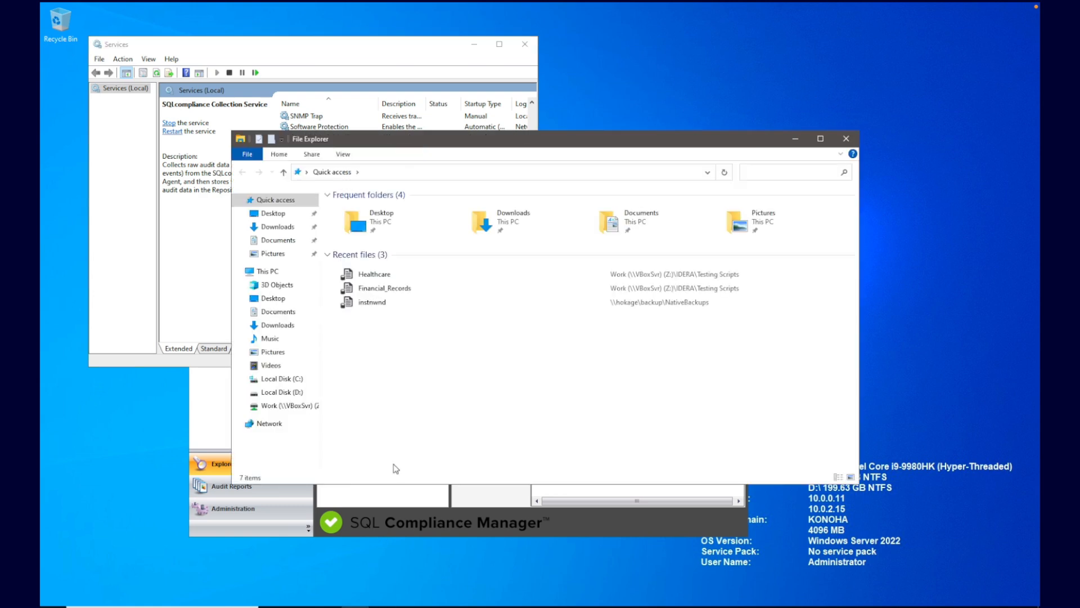
Step: Browse to C:\Program Files\IDERA\SQLcompliance and select the SQLcomplianceClusterSetup-x64 installer
click(299, 380)
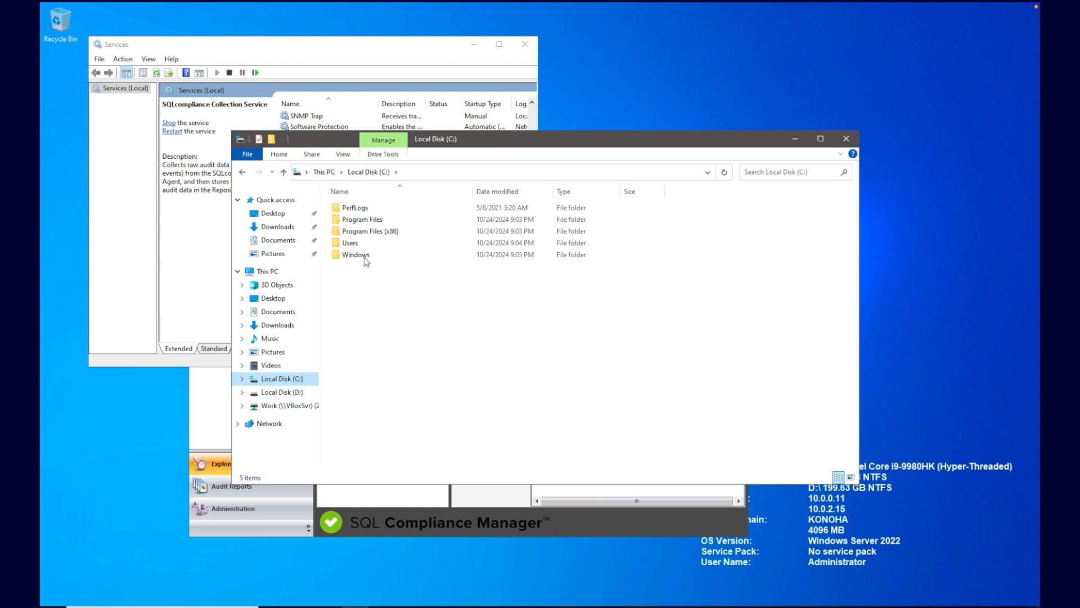
double_click(378, 220)
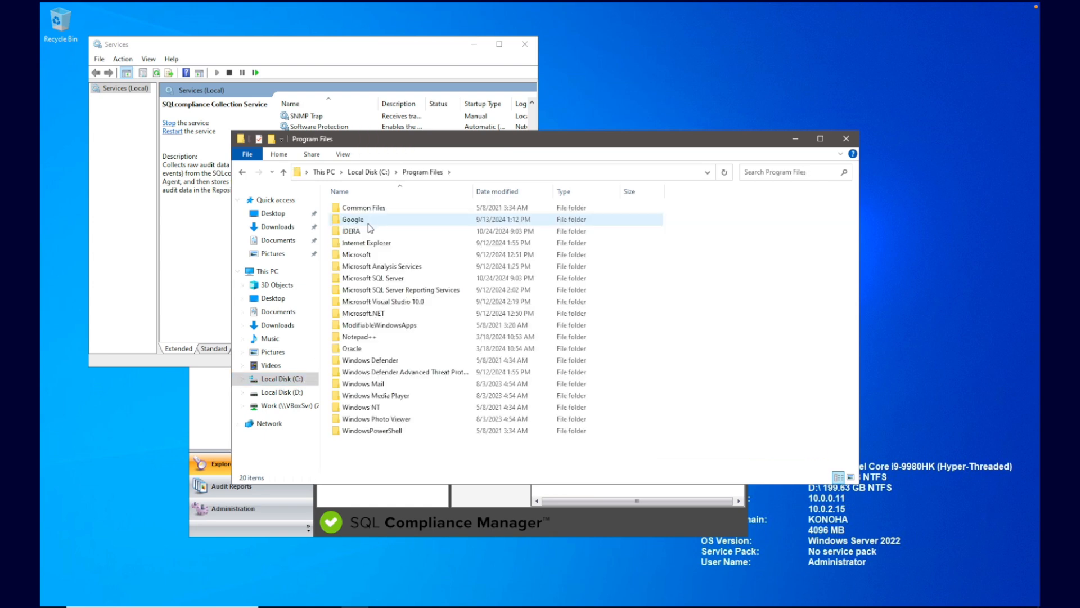
double_click(359, 232)
double_click(358, 211)
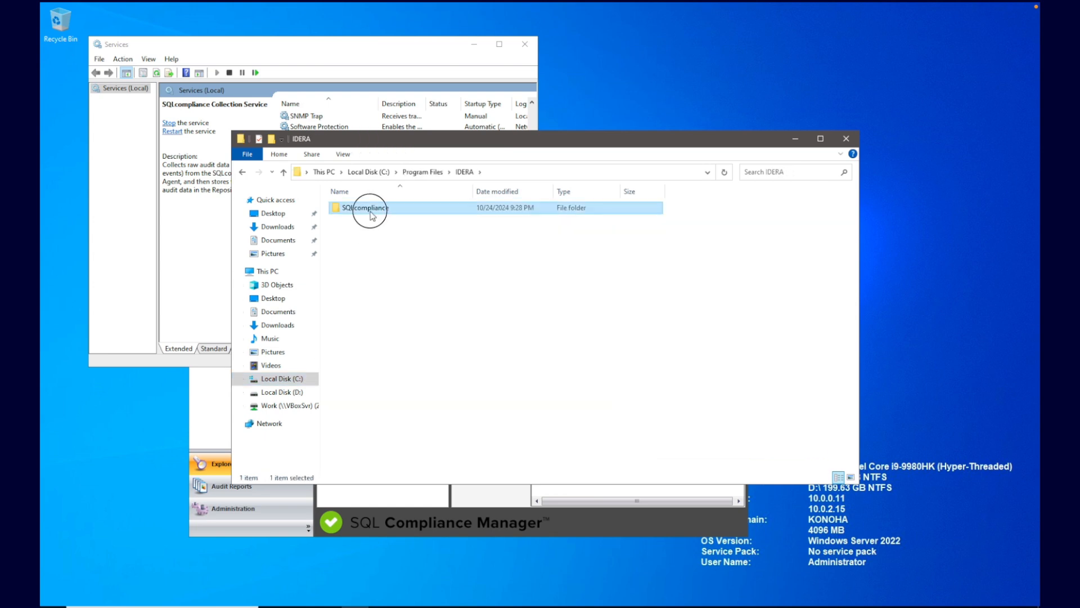
click(381, 338)
key(s)
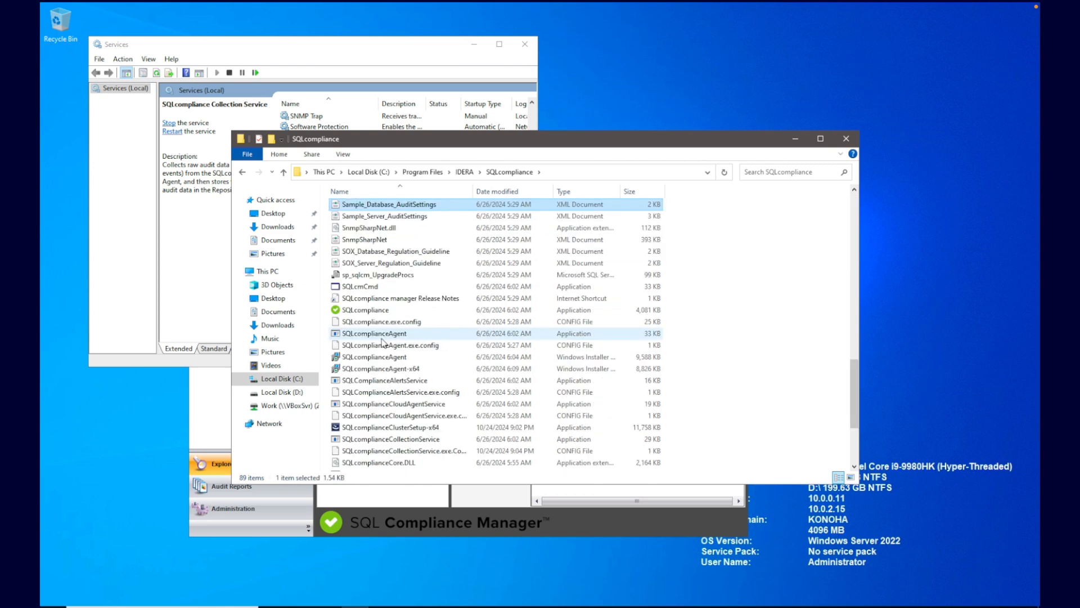
click(388, 429)
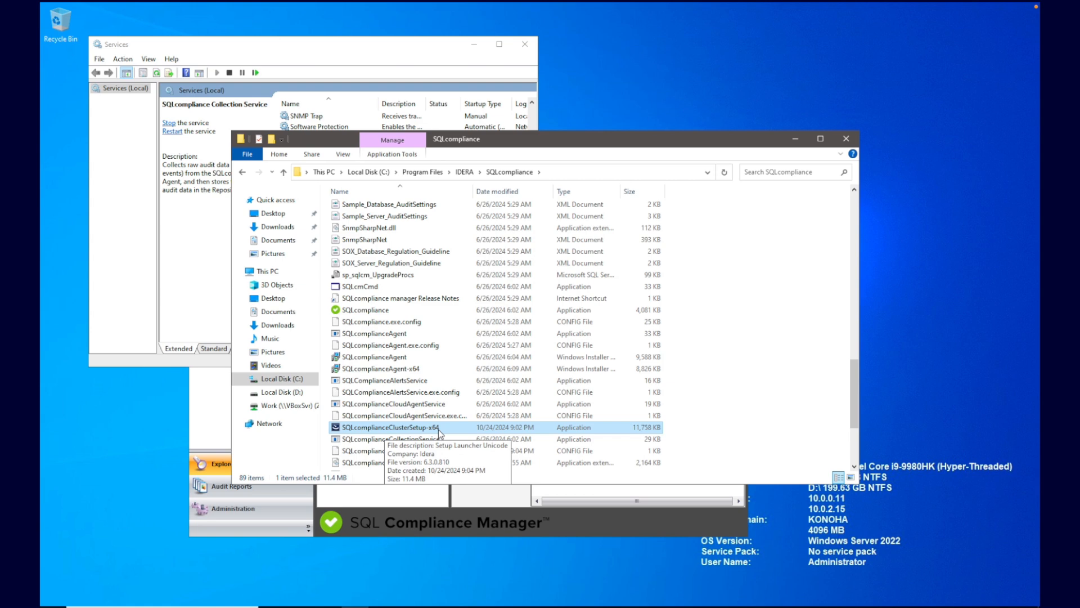
Step: Minimize File Explorer and Services, and decline registering a SQL Server instance for now
click(791, 146)
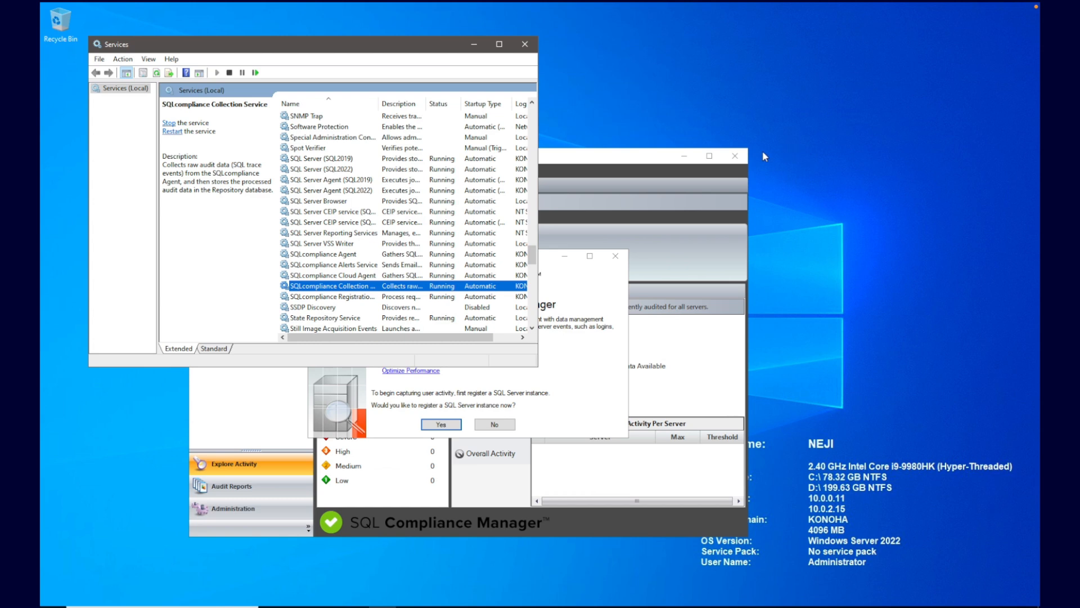
click(474, 45)
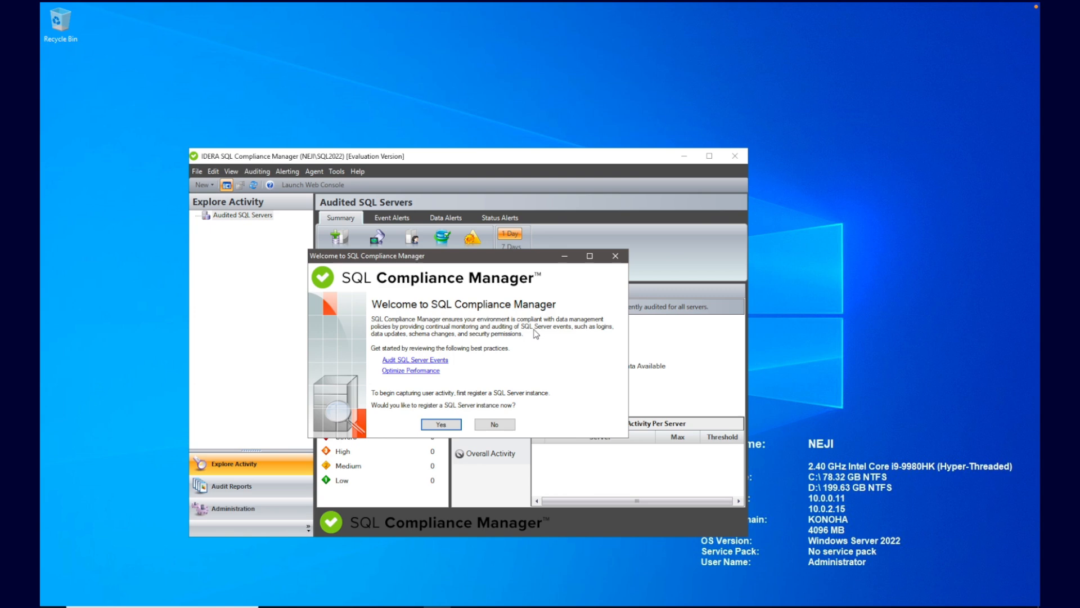
click(494, 425)
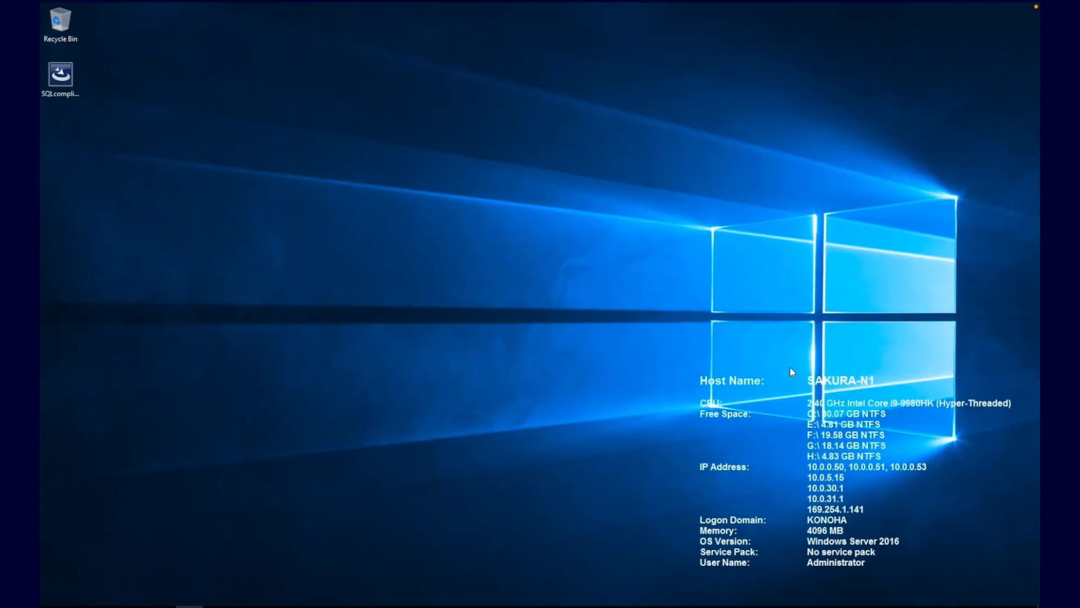
Step: Run SQLcomplianceClusterSetup-x64 as administrator, accept the license and install into the default folder
click(60, 79)
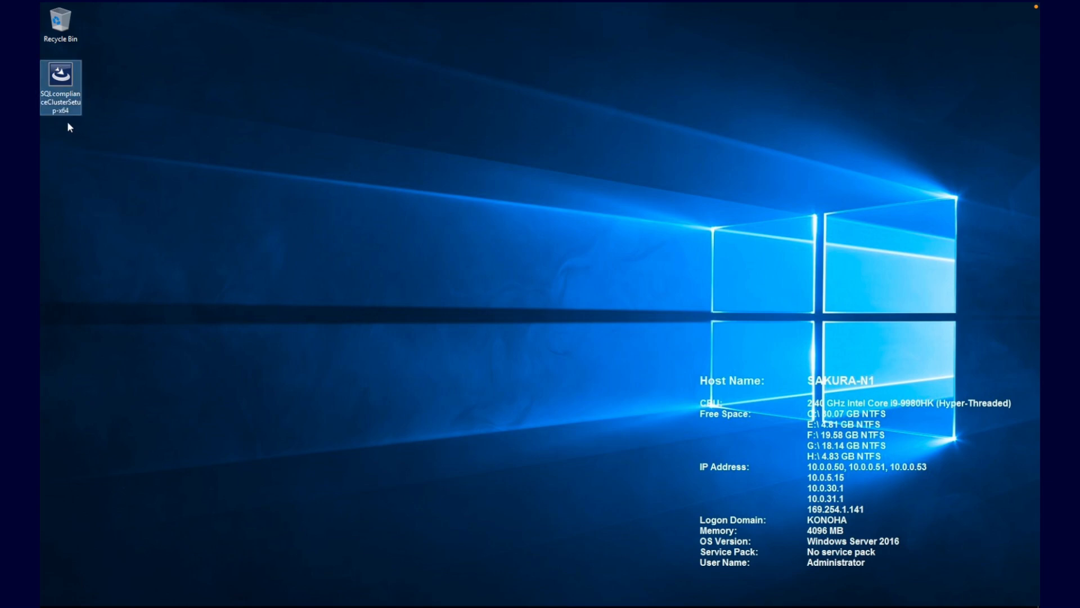
mouse_move(67, 94)
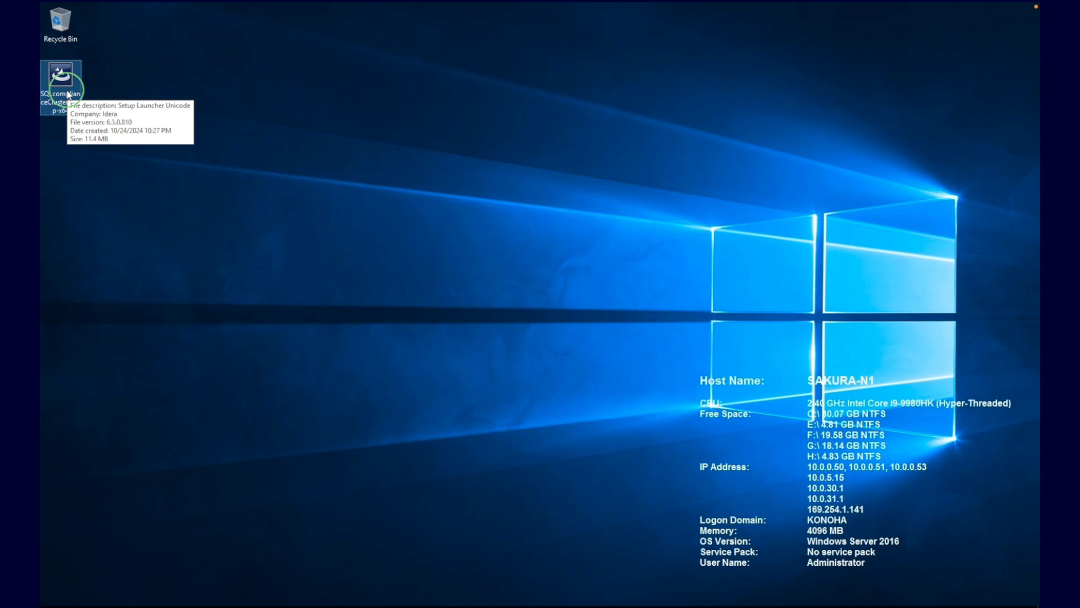
right_click(66, 91)
click(100, 111)
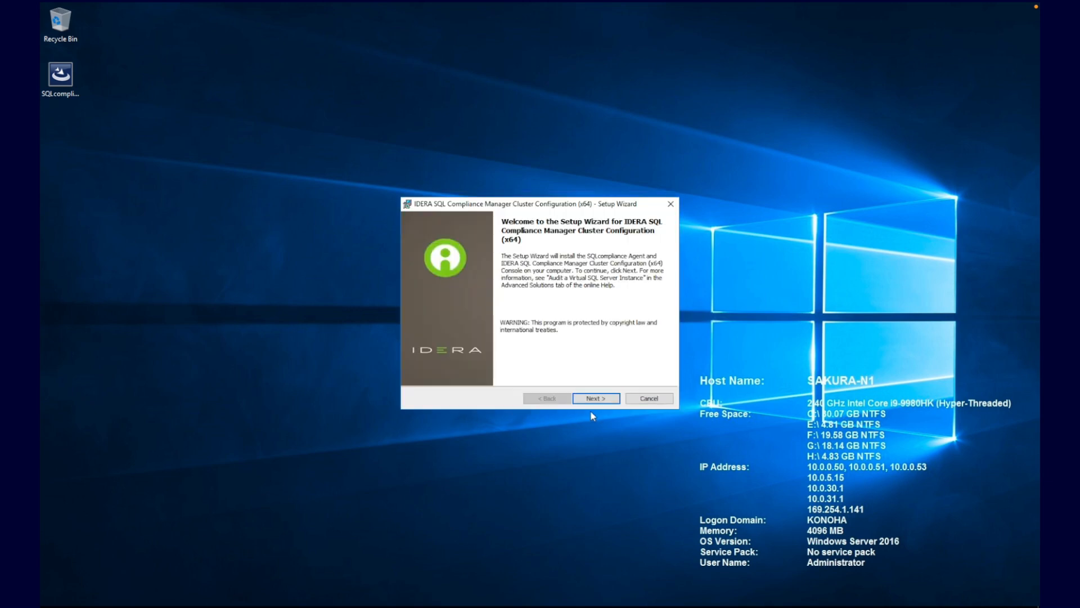
click(597, 399)
click(533, 360)
click(600, 399)
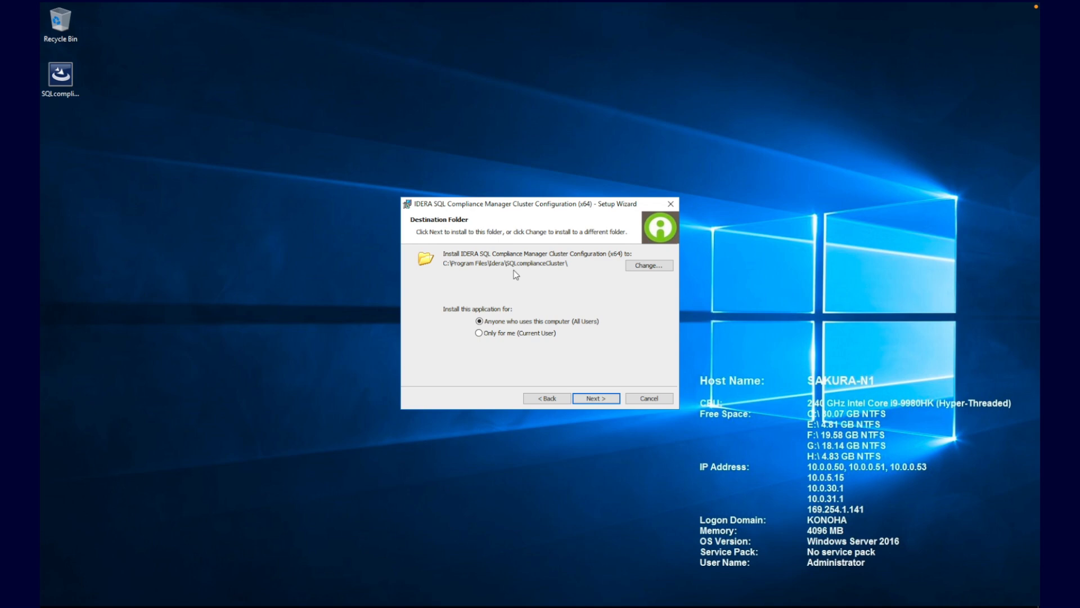
click(599, 403)
click(599, 404)
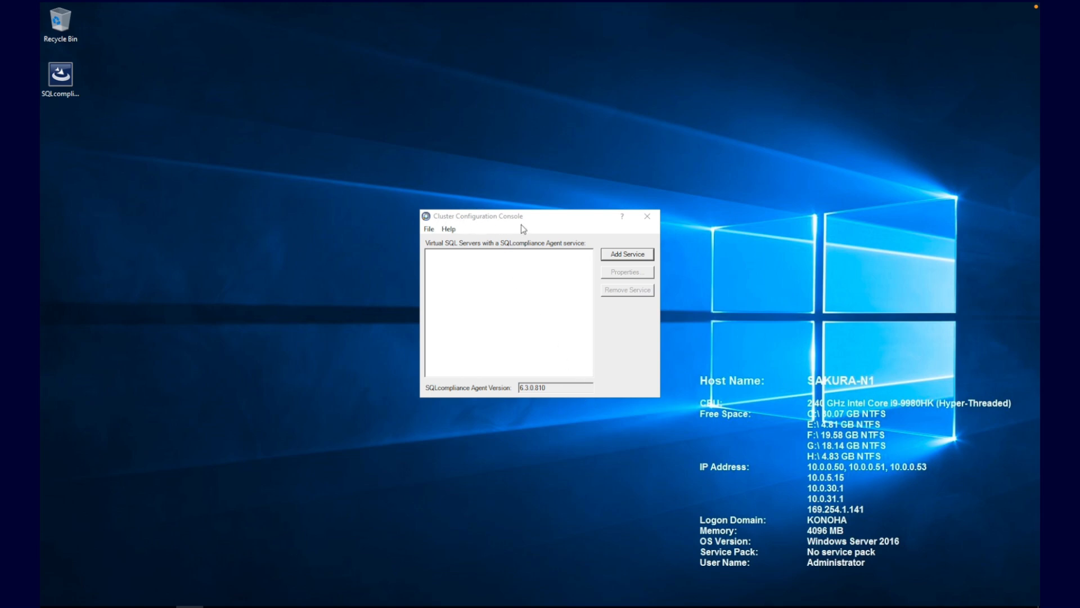
Step: Start adding an agent service for the virtual SQL Server SAKURA\SQL2016
click(52, 605)
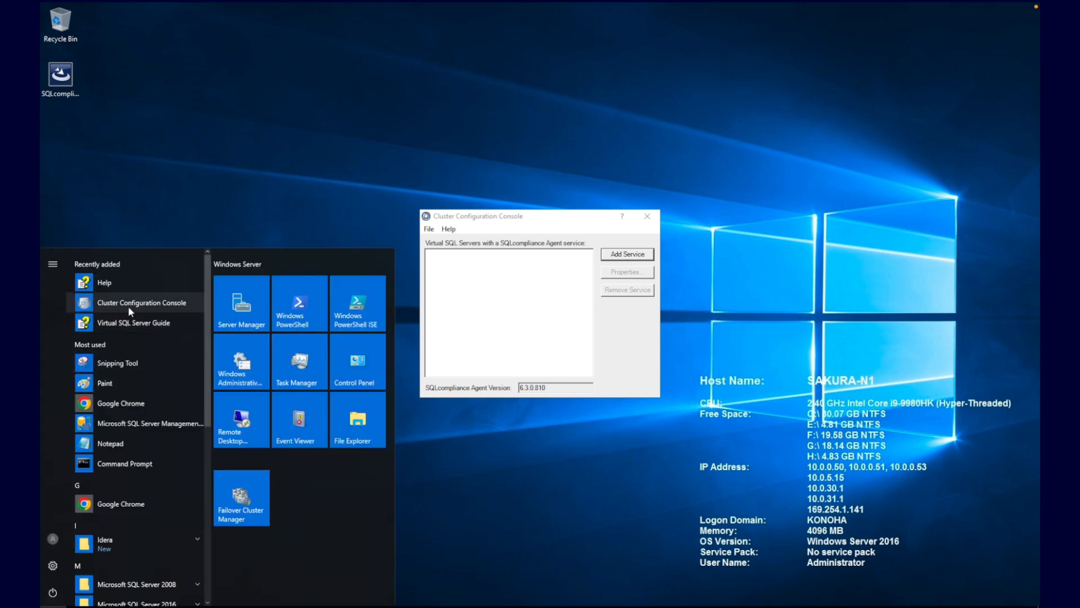
click(106, 545)
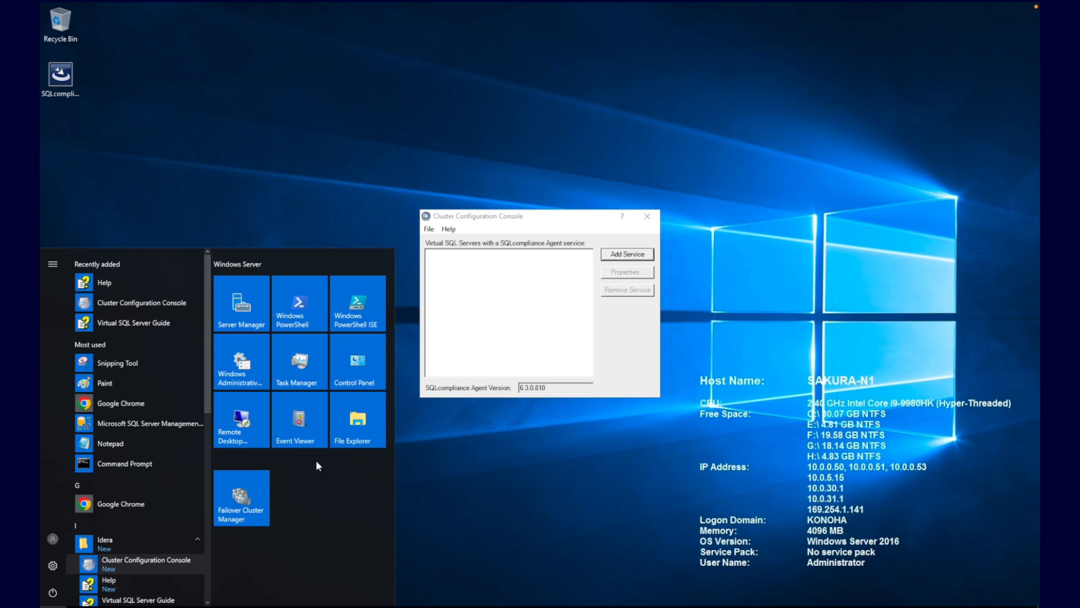
click(485, 336)
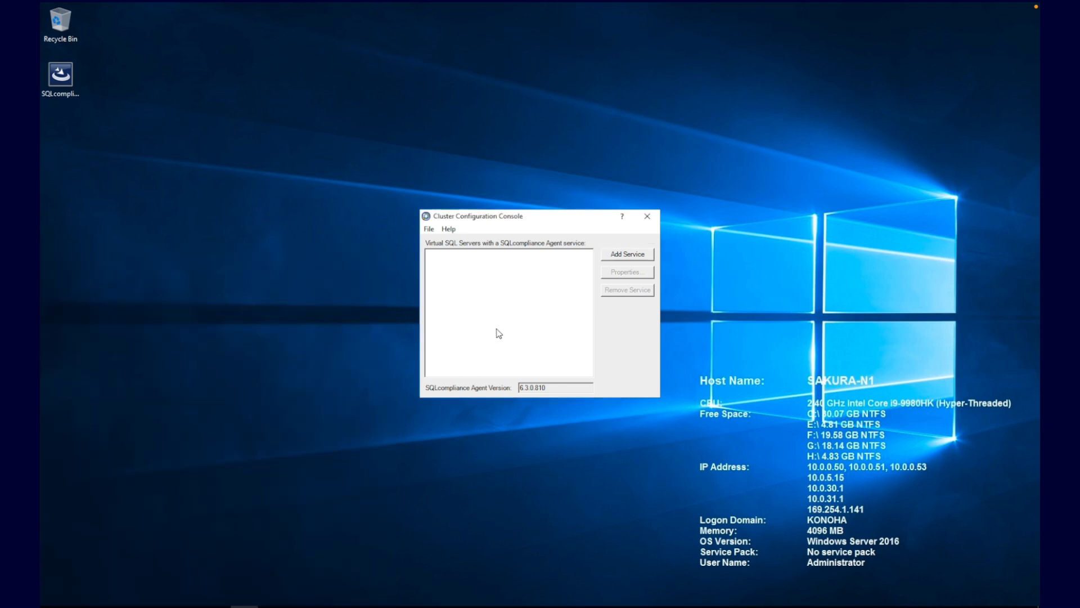
click(626, 255)
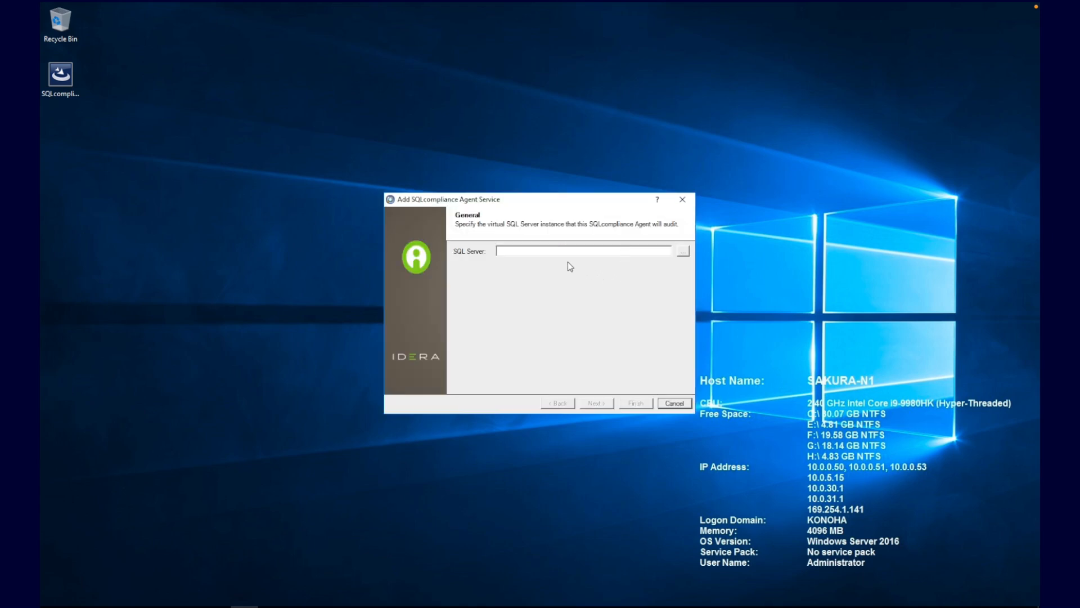
click(529, 250)
text(SAKURA\SQL2016)
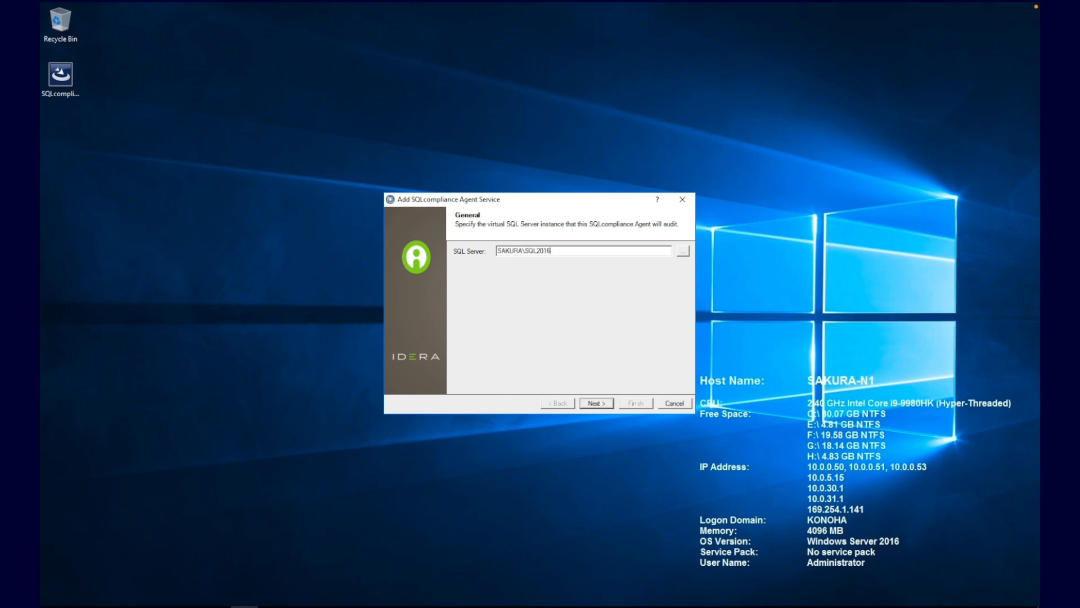
click(596, 403)
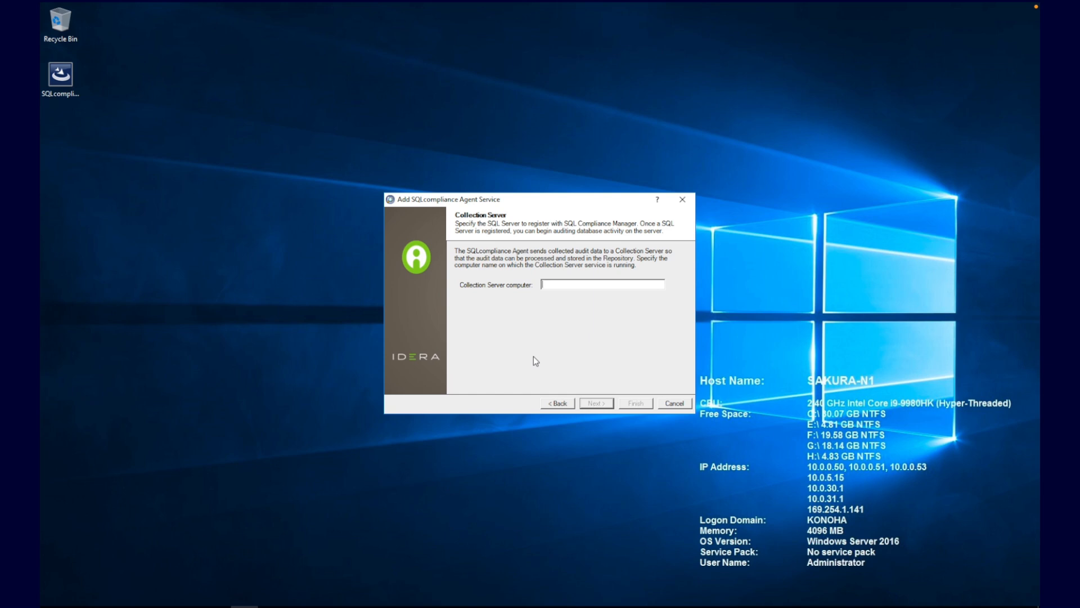
Step: Enter NEJI as collection server and the service account credentials, reaching the Trace Directory step
text(NEJI)
click(597, 404)
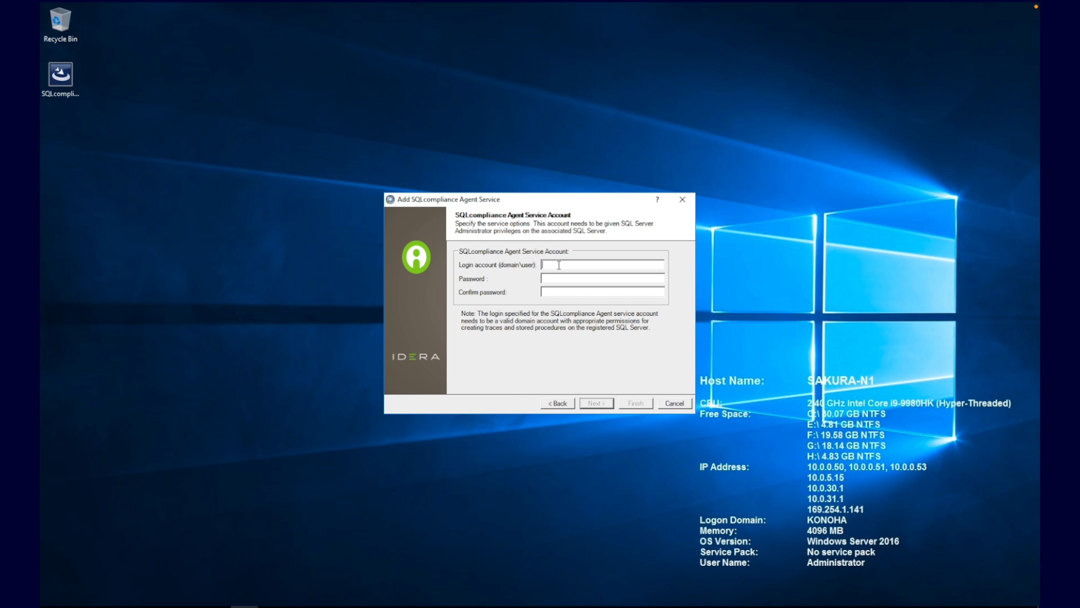
text(KONOHA\idera)
text(_s)
text(**********)
text(**********)
click(593, 403)
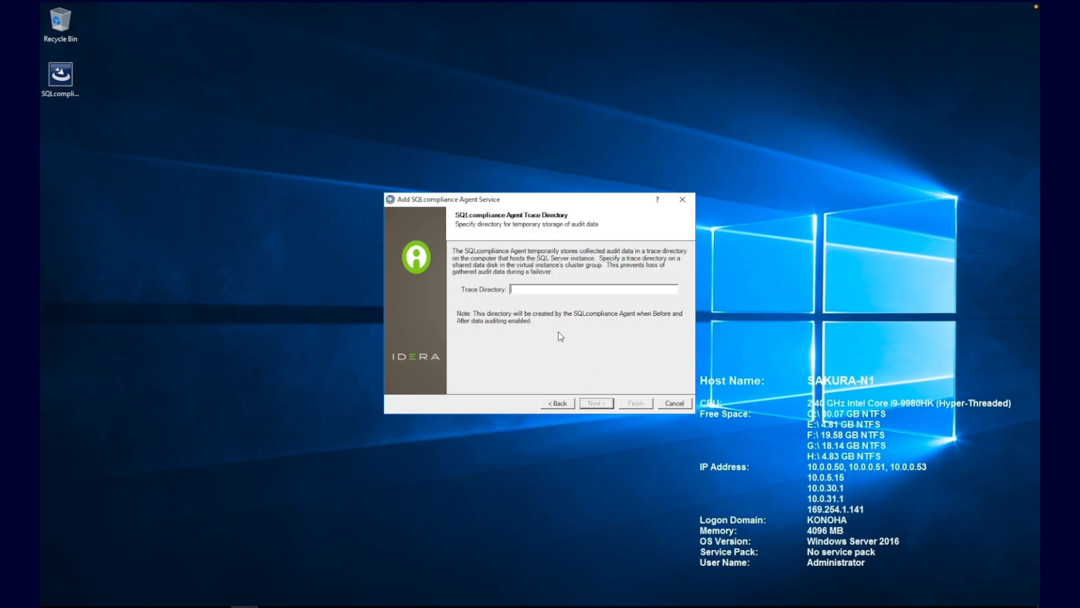
drag(532, 198, 527, 139)
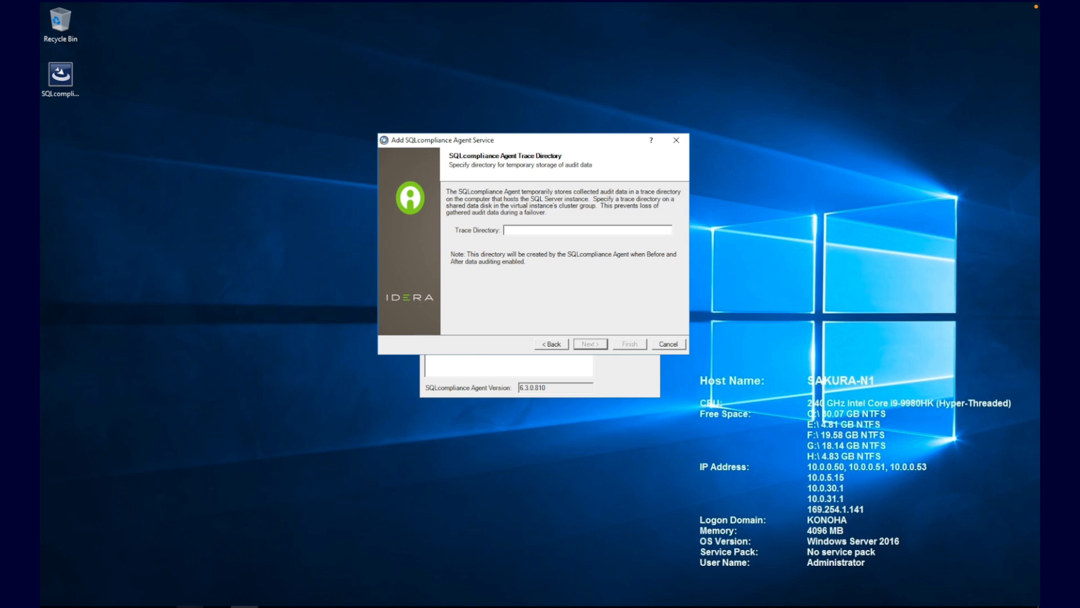
click(189, 606)
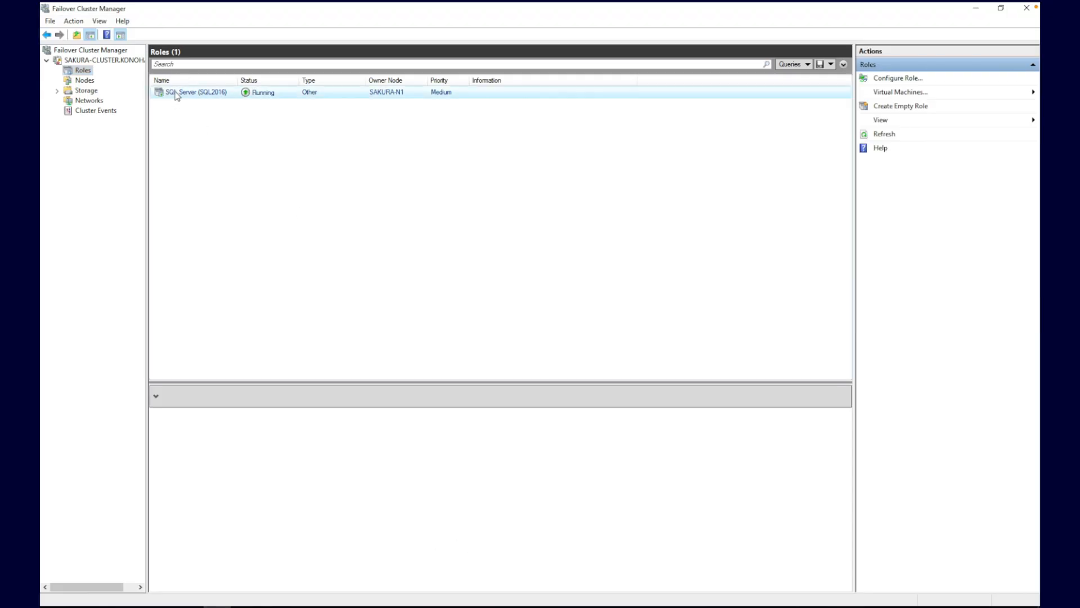
Step: List the SQL Server (SQL2016) role's resources, expanding the Data (F:) and SQL (G:) disks
double_click(177, 93)
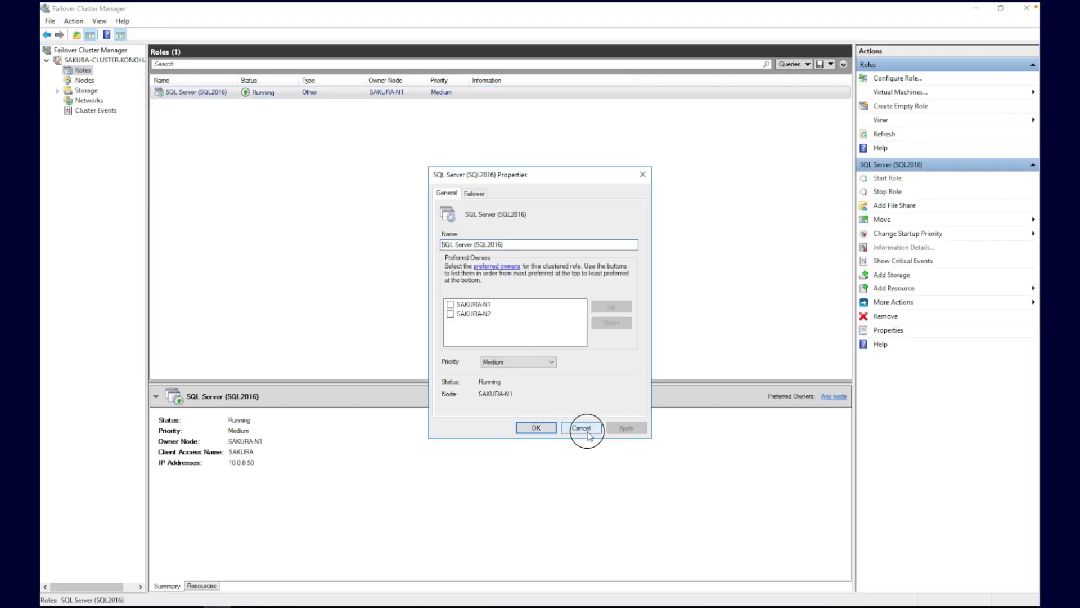
click(588, 434)
click(205, 586)
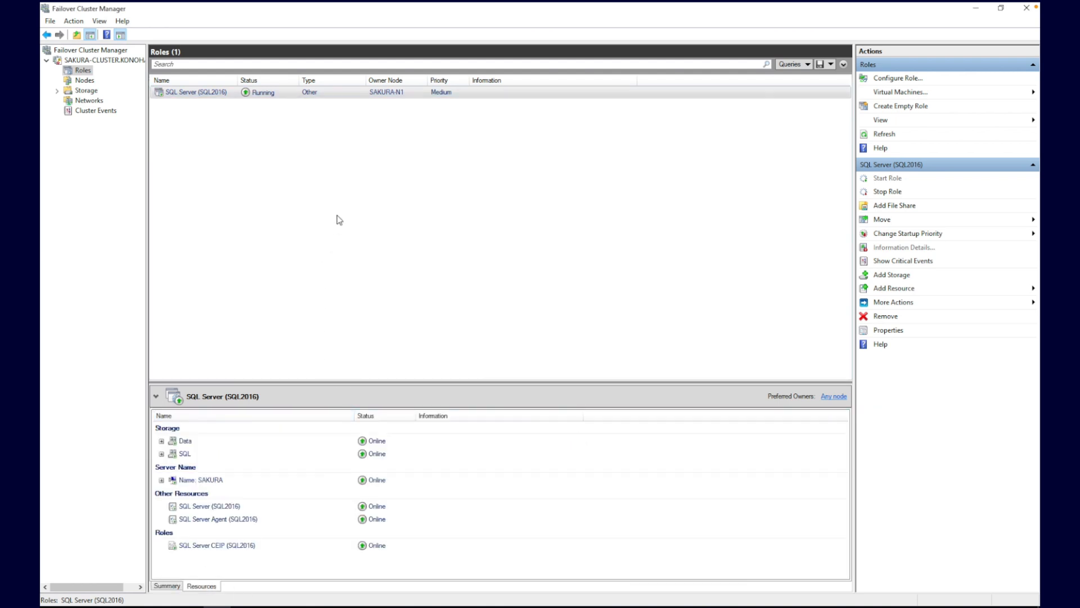
click(161, 441)
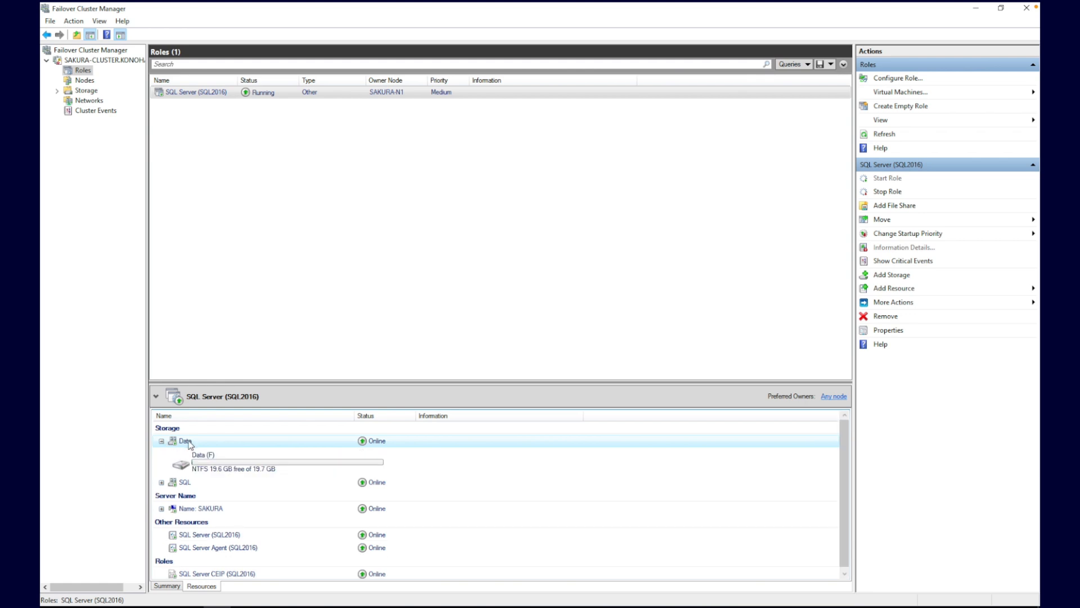
click(161, 483)
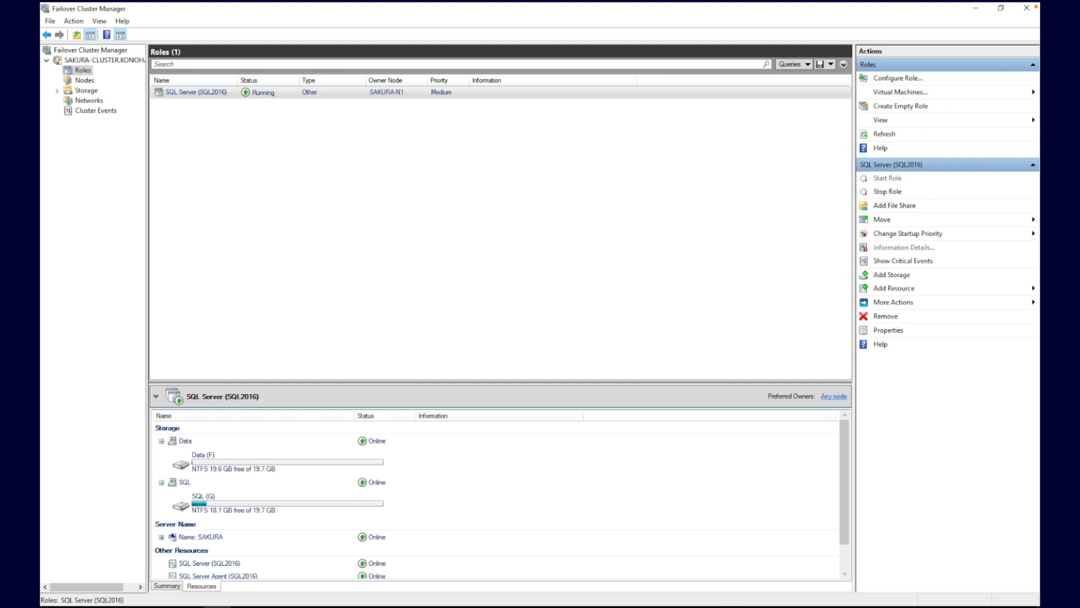
key(alt+Tab)
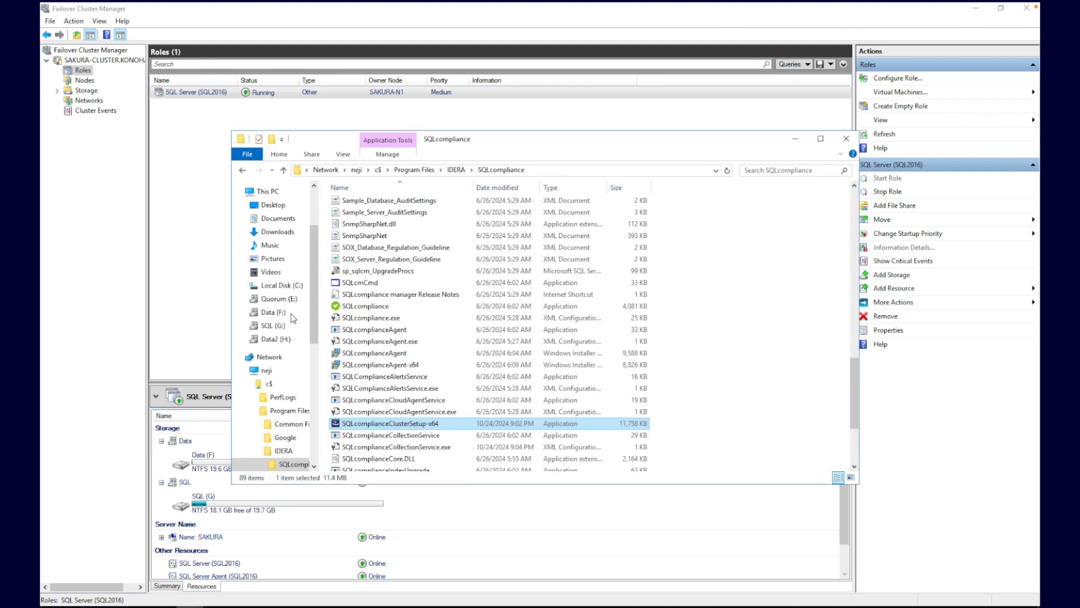
key(alt+Tab)
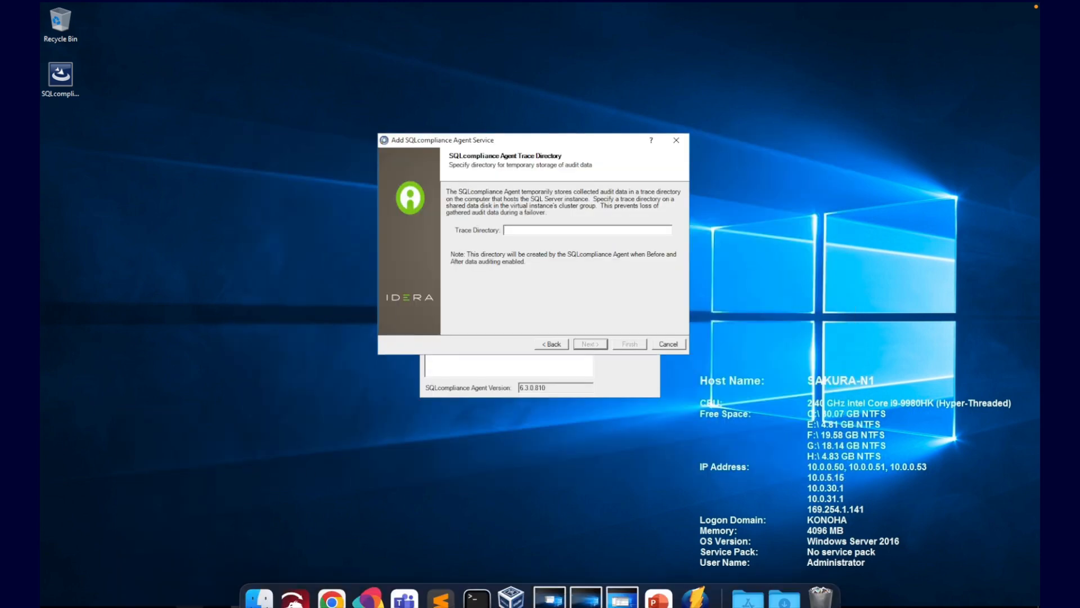
Step: Create and open a 'SQL Compliance Manager' folder on the Data (F:) drive
click(190, 606)
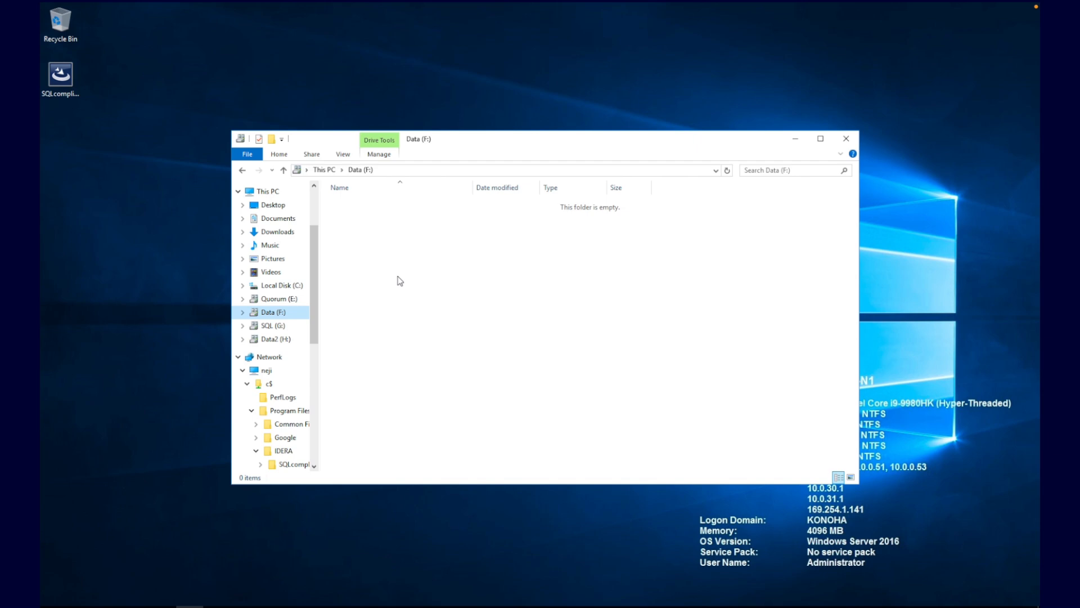
right_click(398, 277)
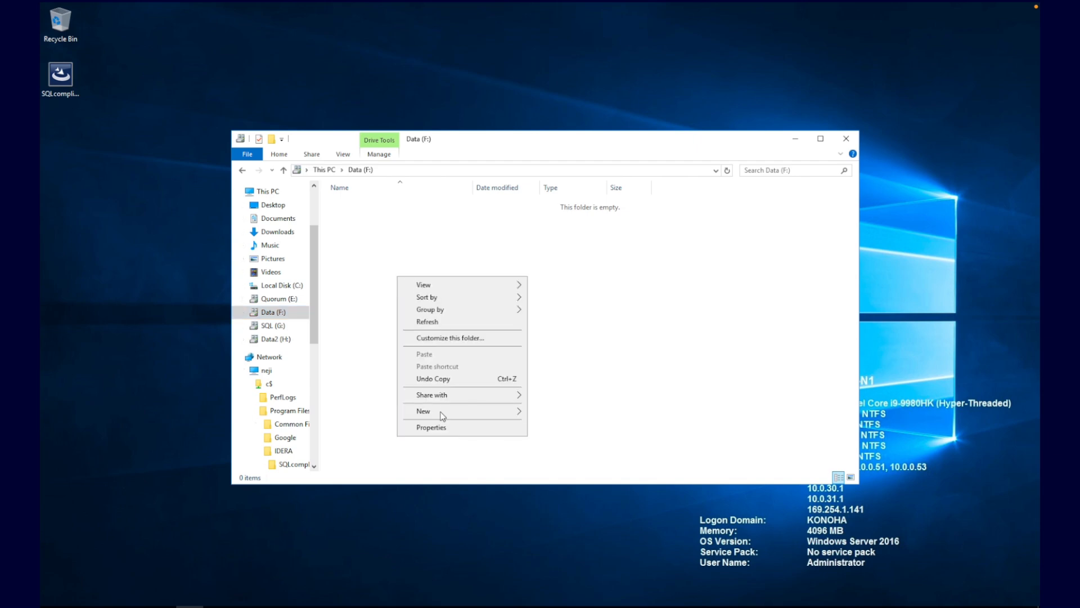
mouse_move(442, 415)
click(548, 414)
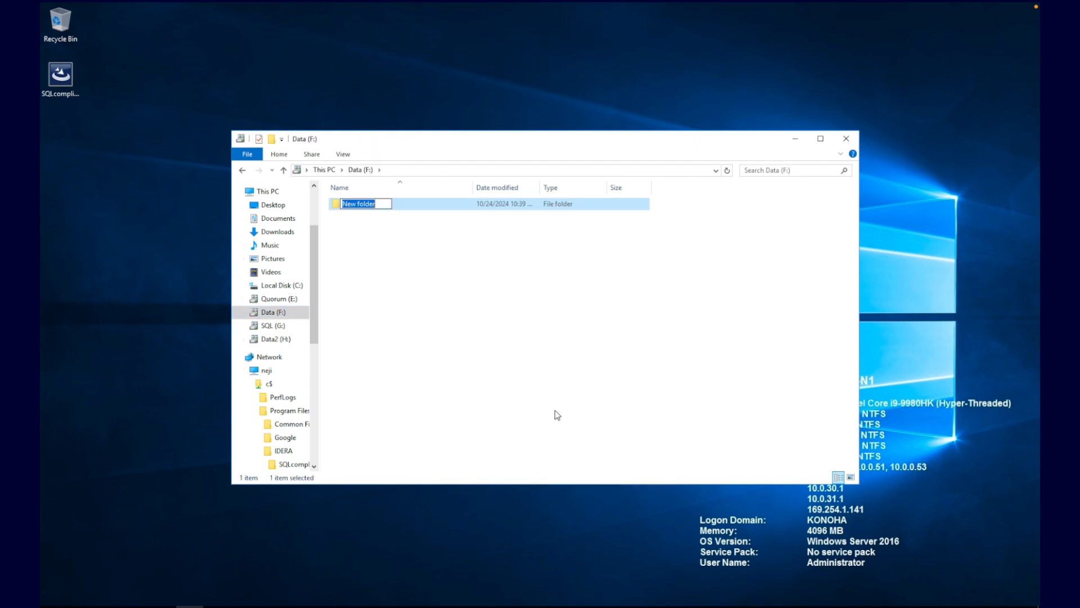
text(SQL Compliance Manager)
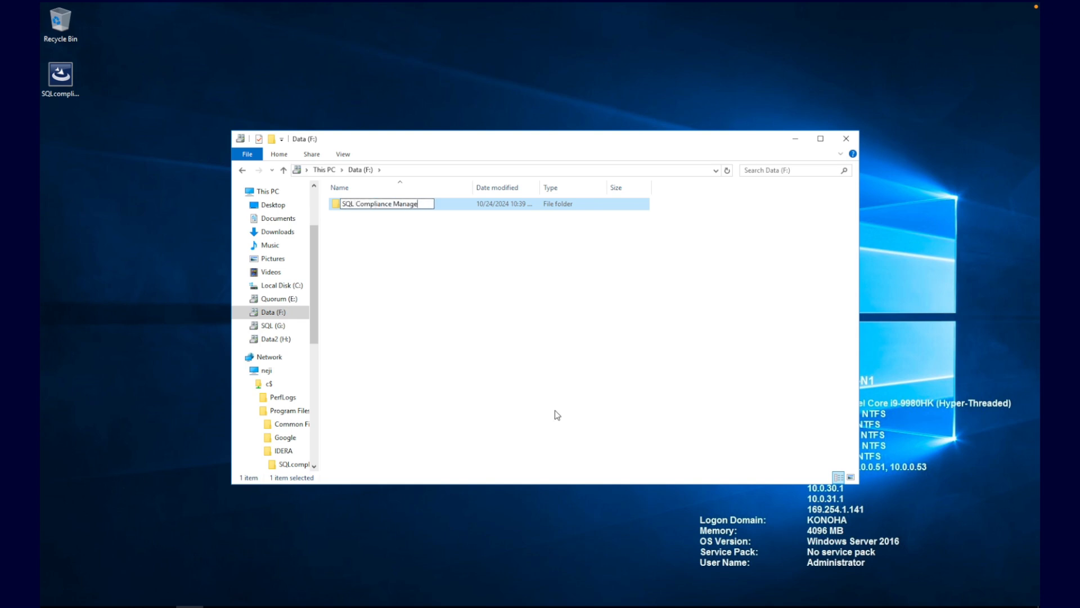
key(Return)
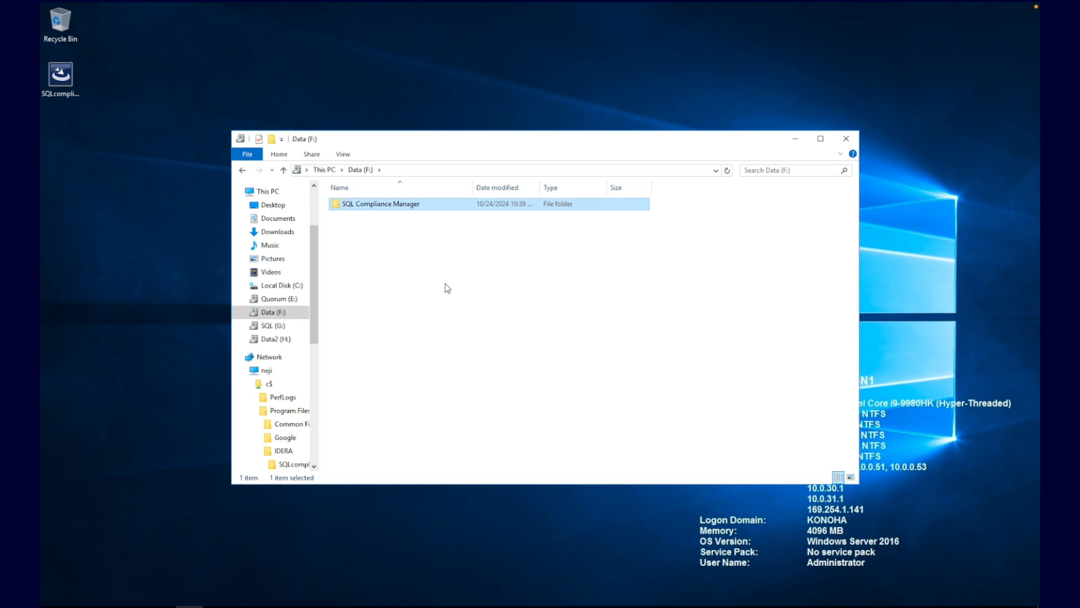
double_click(394, 206)
Step: Create the subfolders 'AgentTraceDirectory' and 'AssemblyDirectory' inside it
right_click(413, 251)
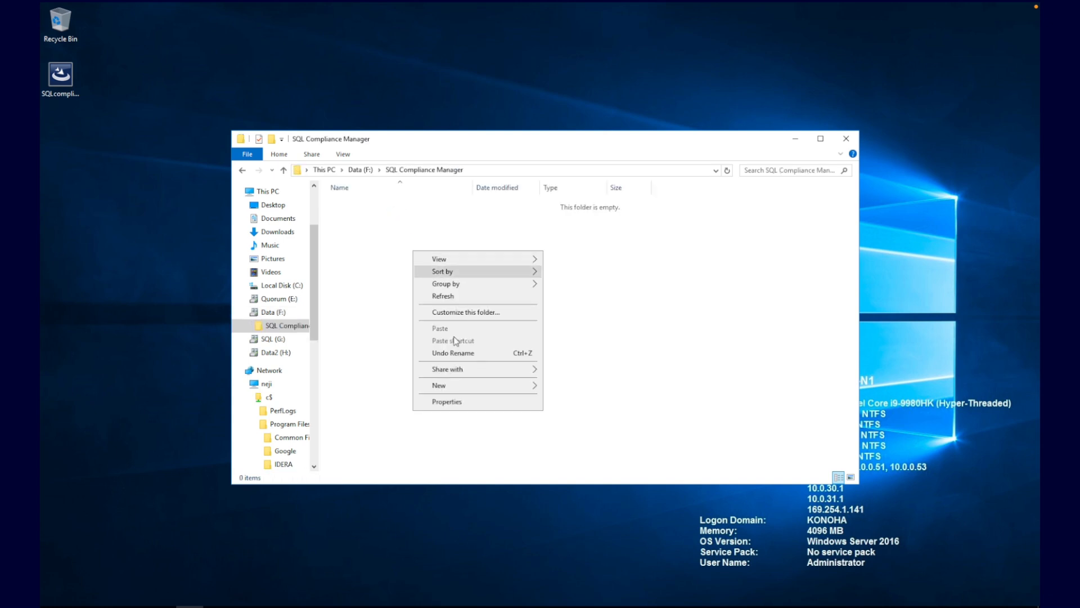
click(448, 385)
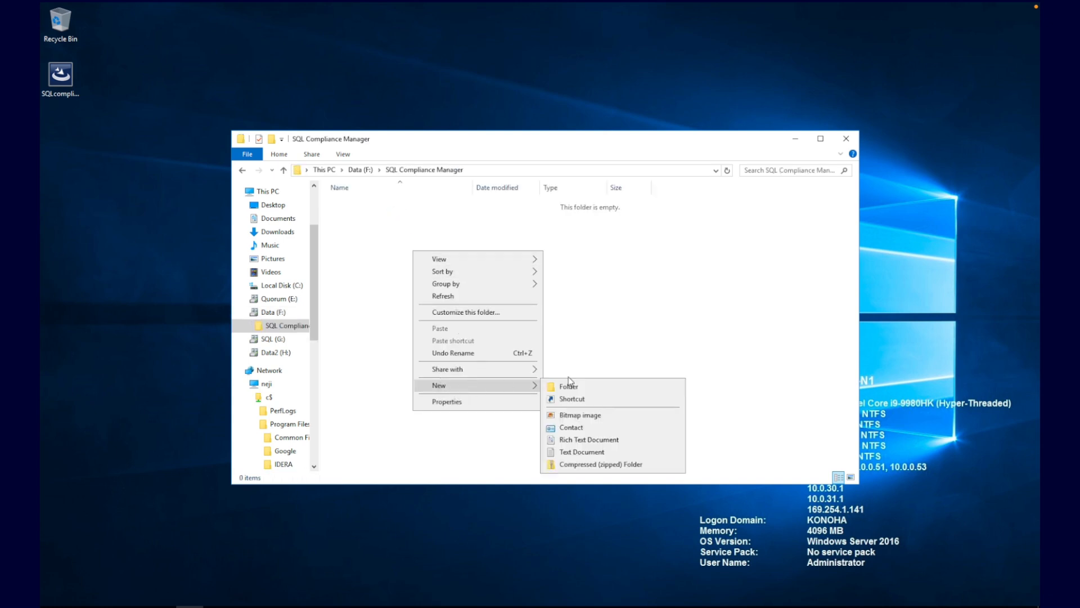
click(597, 386)
text(Agent)
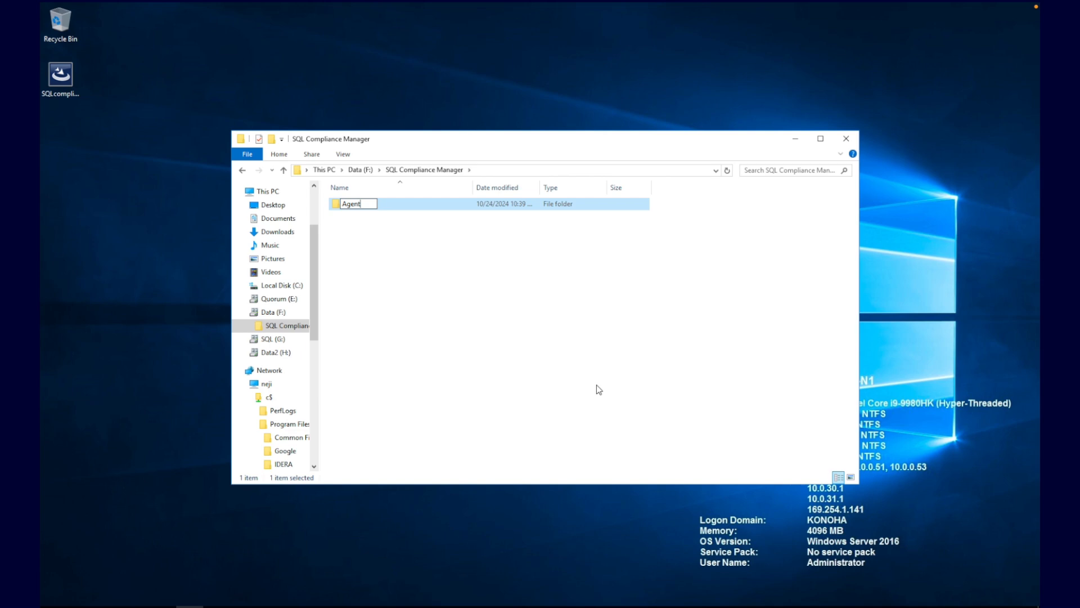
text(TraceDirectory)
click(432, 286)
right_click(432, 286)
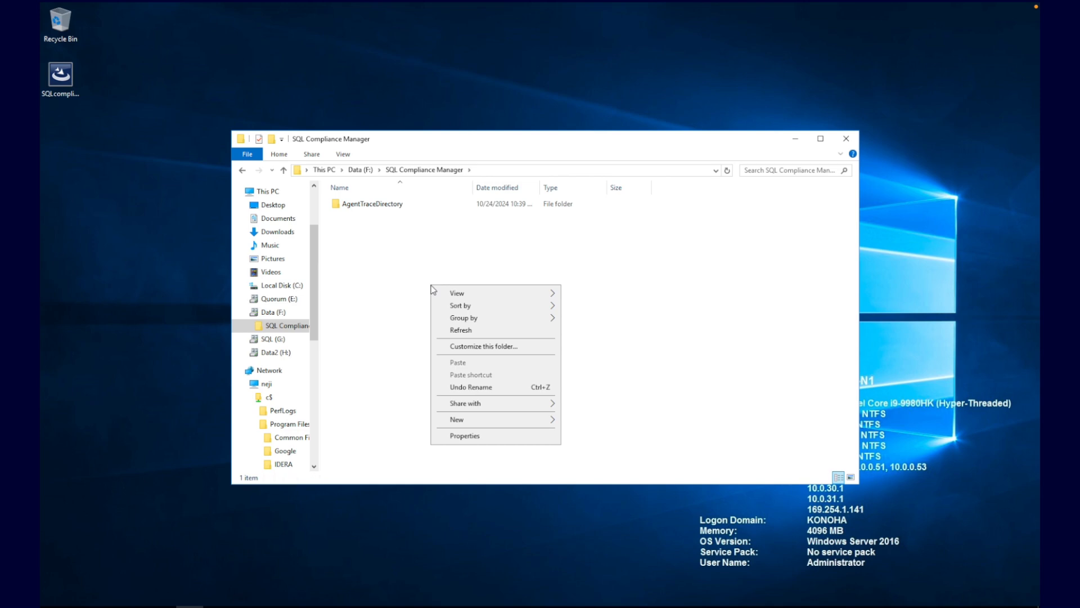
mouse_move(458, 420)
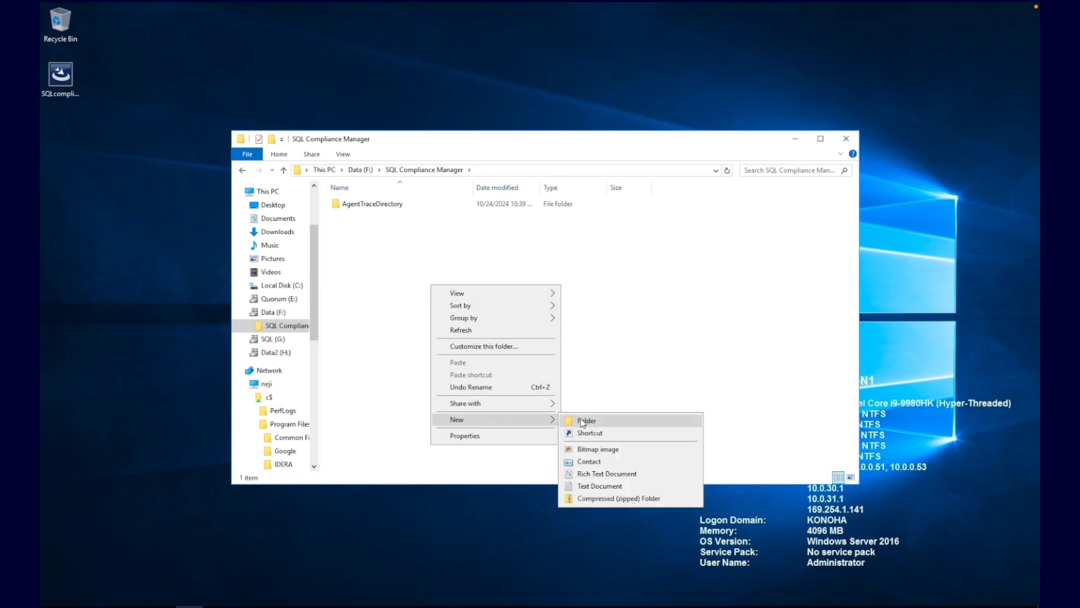
click(579, 422)
text(Ass)
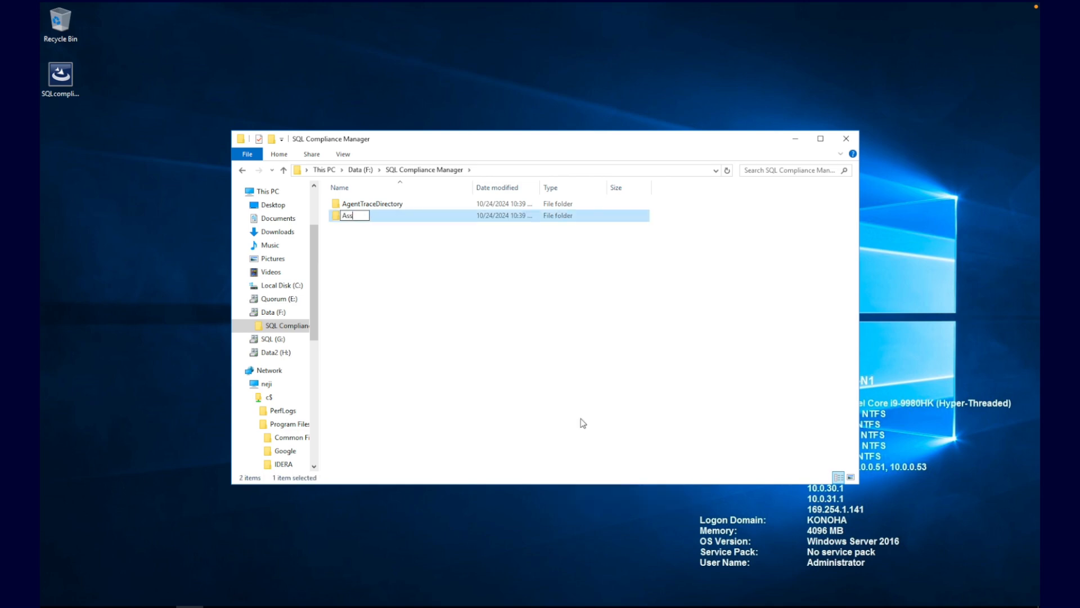
text(emblyDirectory)
key(Return)
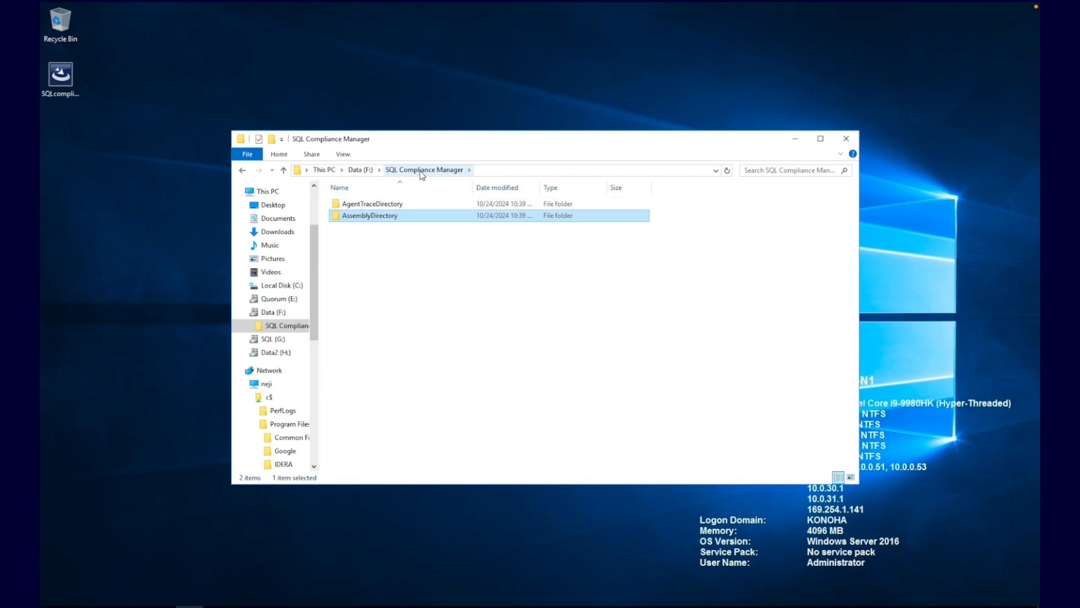
Step: Start adding the SQL Server service account to the SQL Compliance Manager folder's security permissions
click(360, 170)
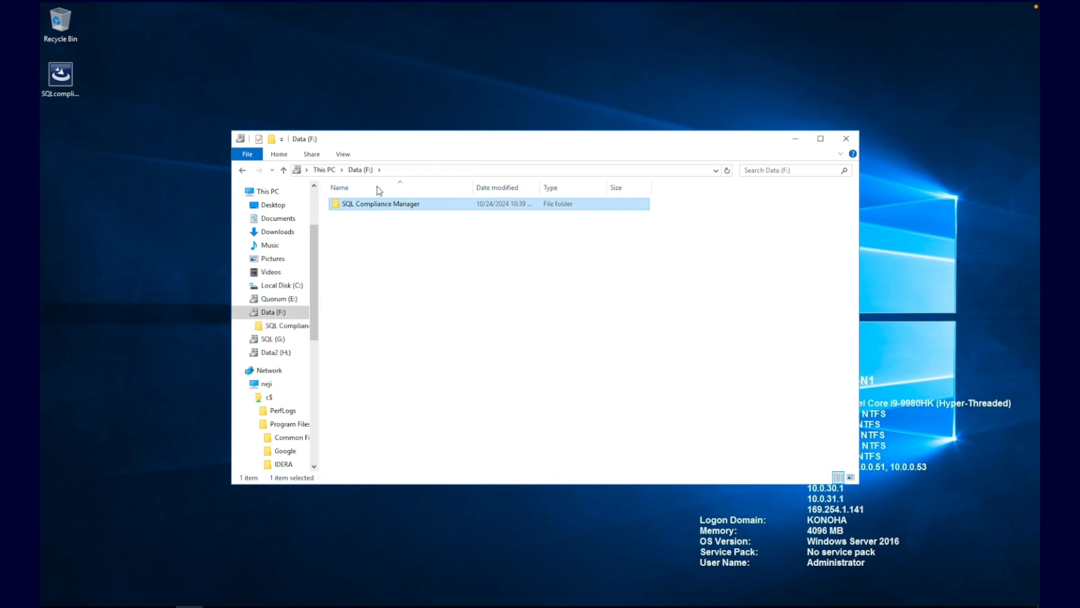
right_click(375, 209)
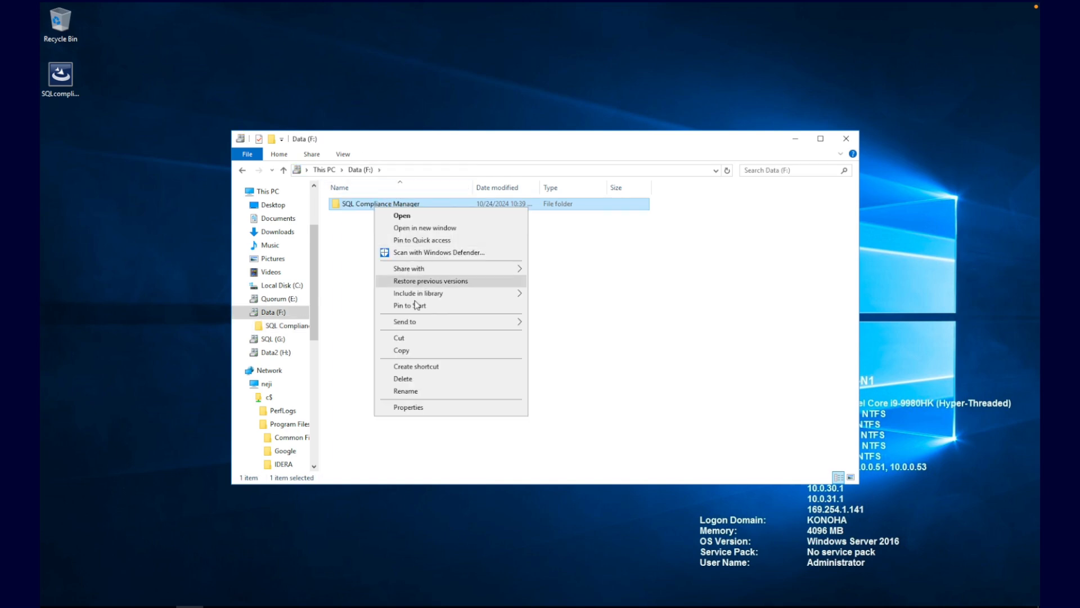
click(410, 410)
click(451, 234)
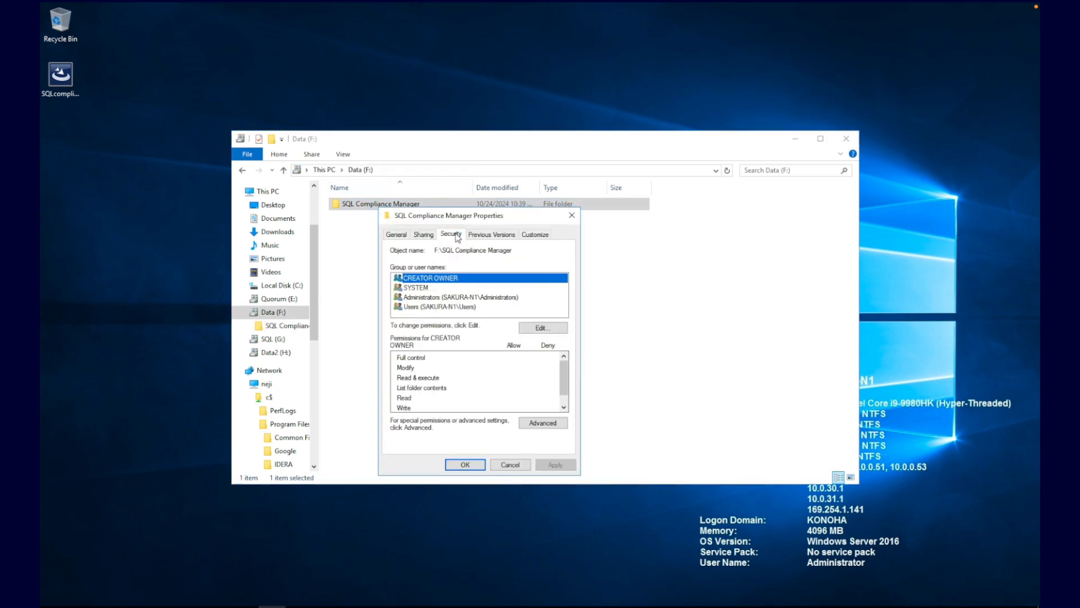
click(532, 318)
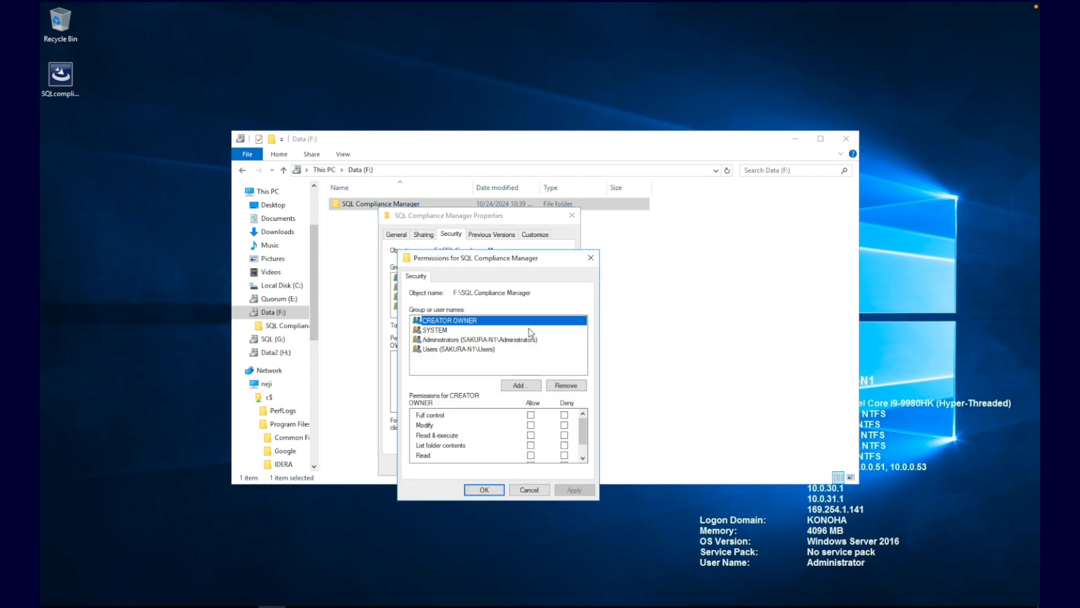
click(520, 384)
text(KONOHA\sqlserver)
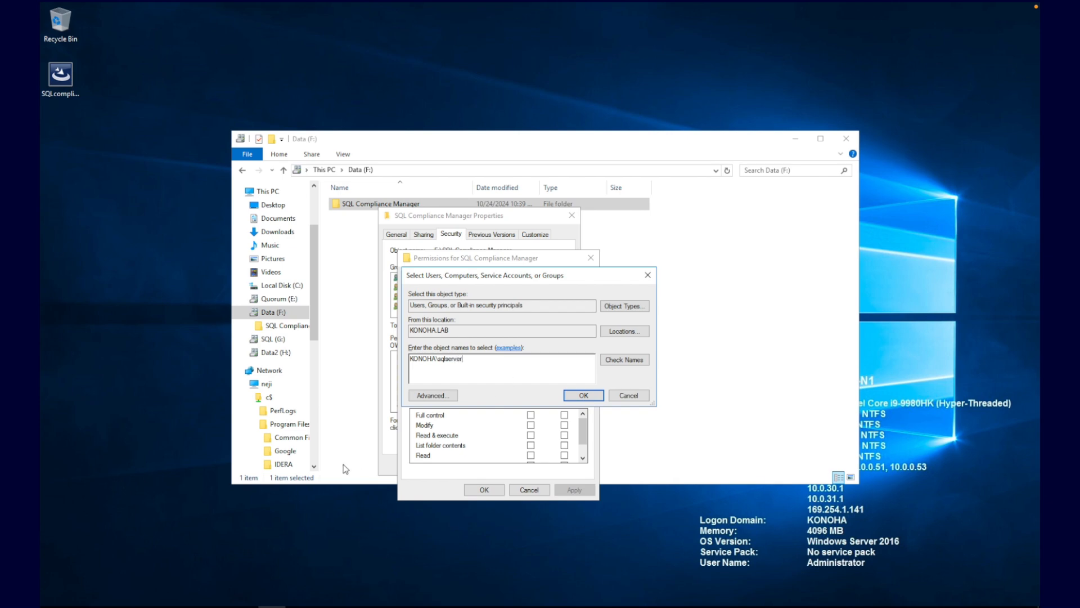
Step: Launch the Services console with services.msc from the Run prompt
key(super+r)
text(services.msc)
key(Return)
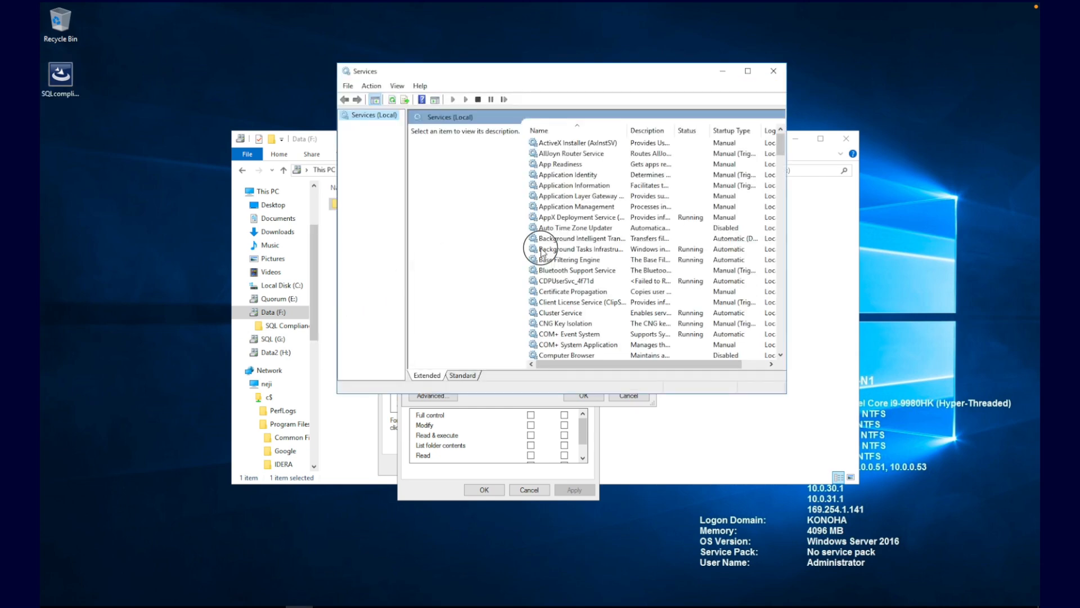
Step: Check the Log On account of the SQL Server (SQL2016) service, then minimize Services
click(542, 252)
text(sql)
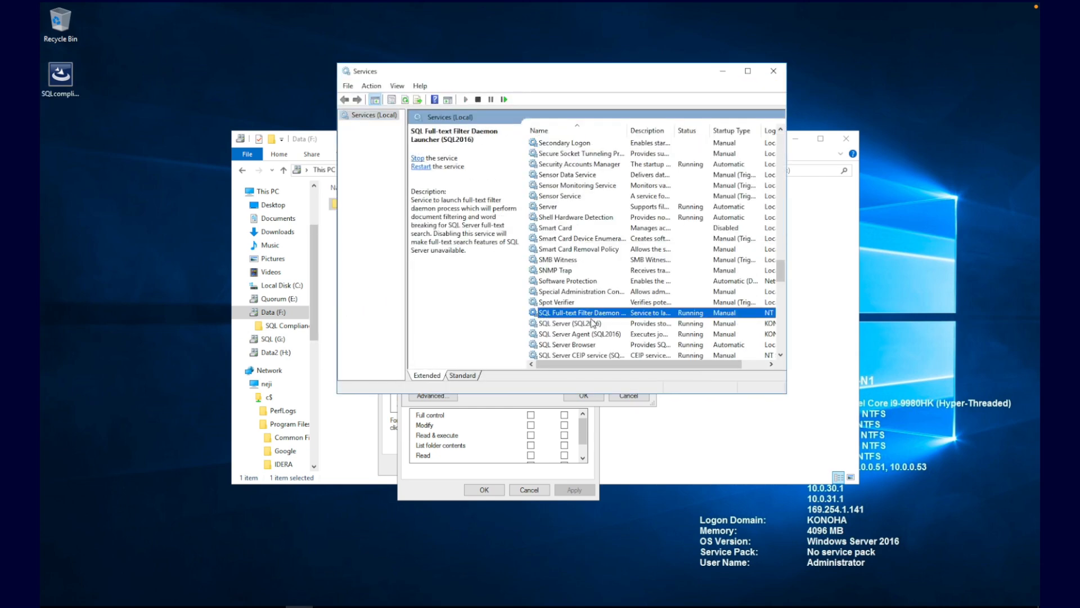
right_click(592, 323)
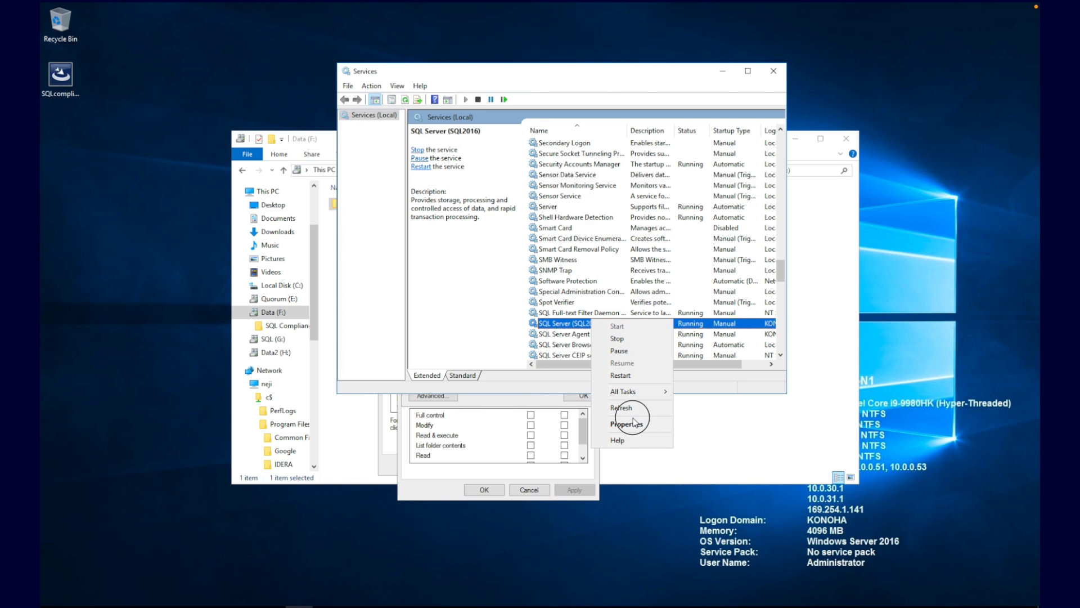
click(635, 427)
click(493, 125)
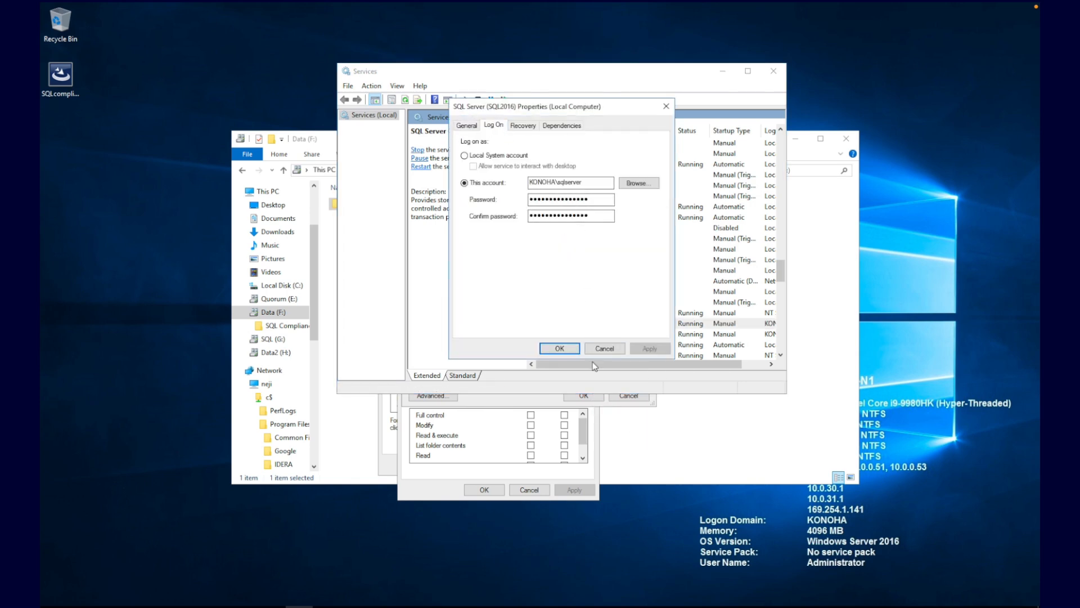
click(604, 348)
click(723, 72)
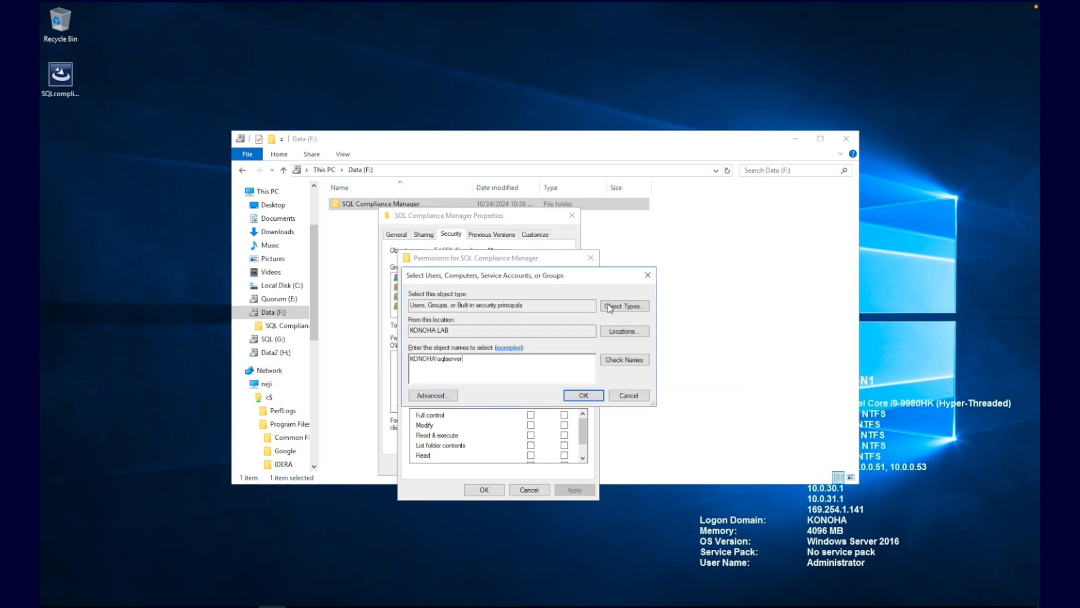
Step: Grant the SQL Server service account Full control on the SQL Compliance Manager folder
click(584, 395)
click(455, 364)
click(653, 466)
click(594, 472)
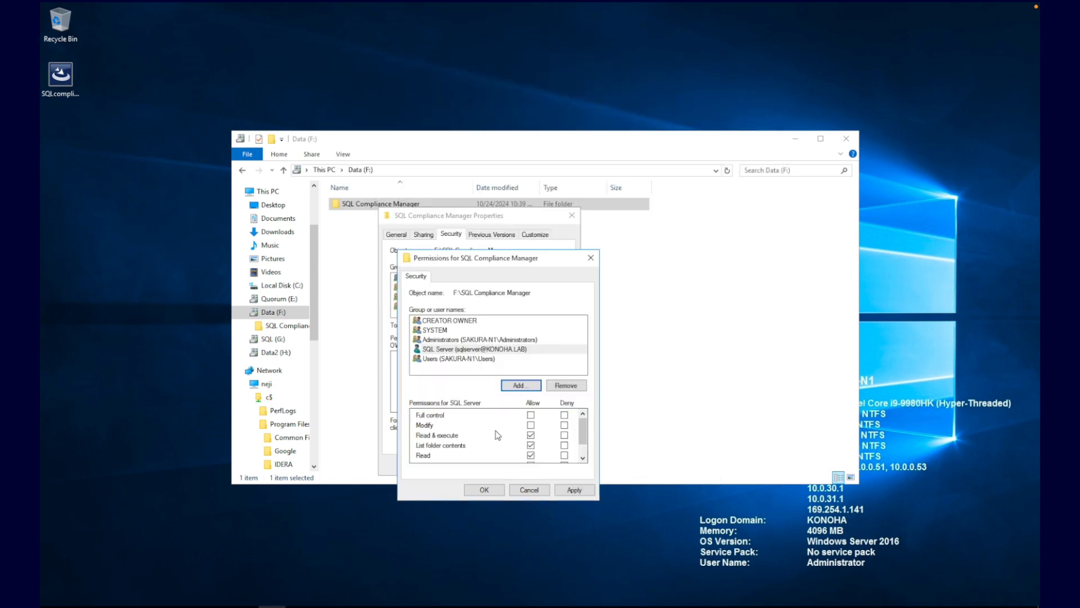
click(531, 416)
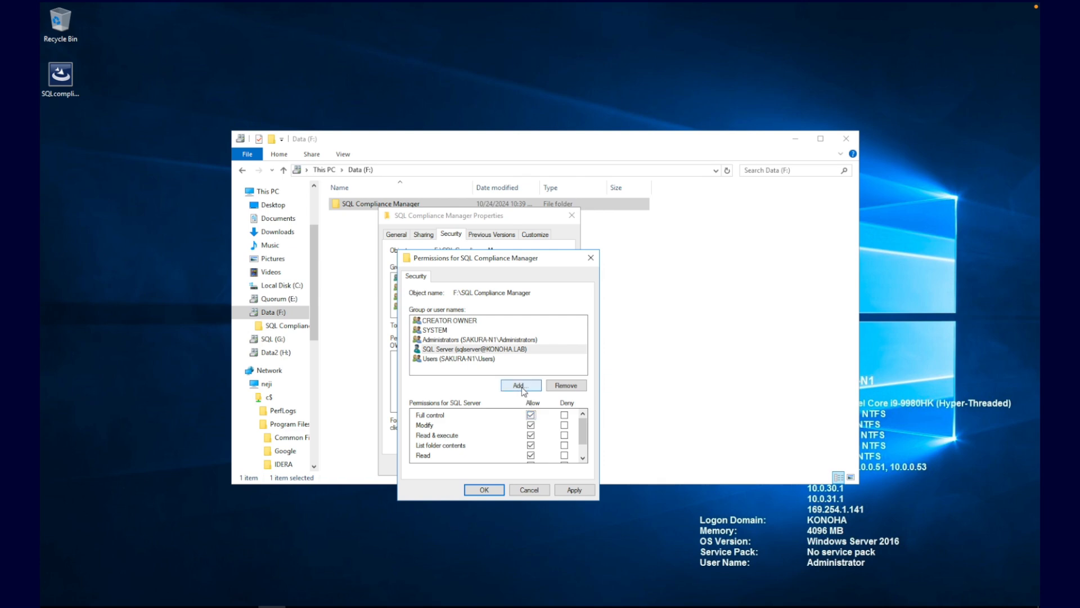
Step: Add the IDERA service account with Full control and apply the permissions
click(521, 386)
text(KONOHA\idera_svc)
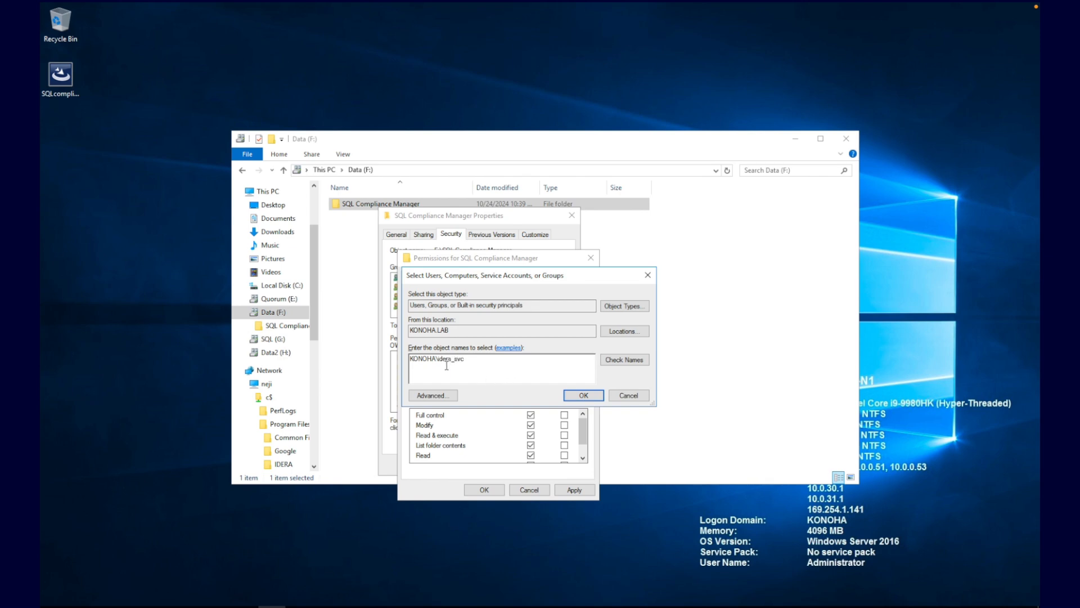
click(588, 395)
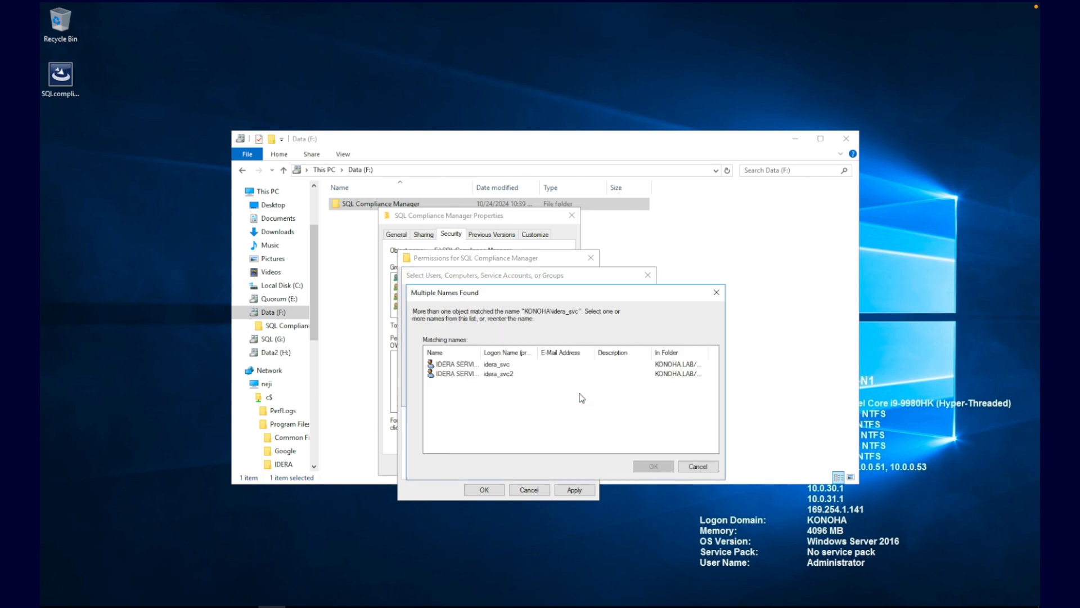
click(463, 366)
click(645, 466)
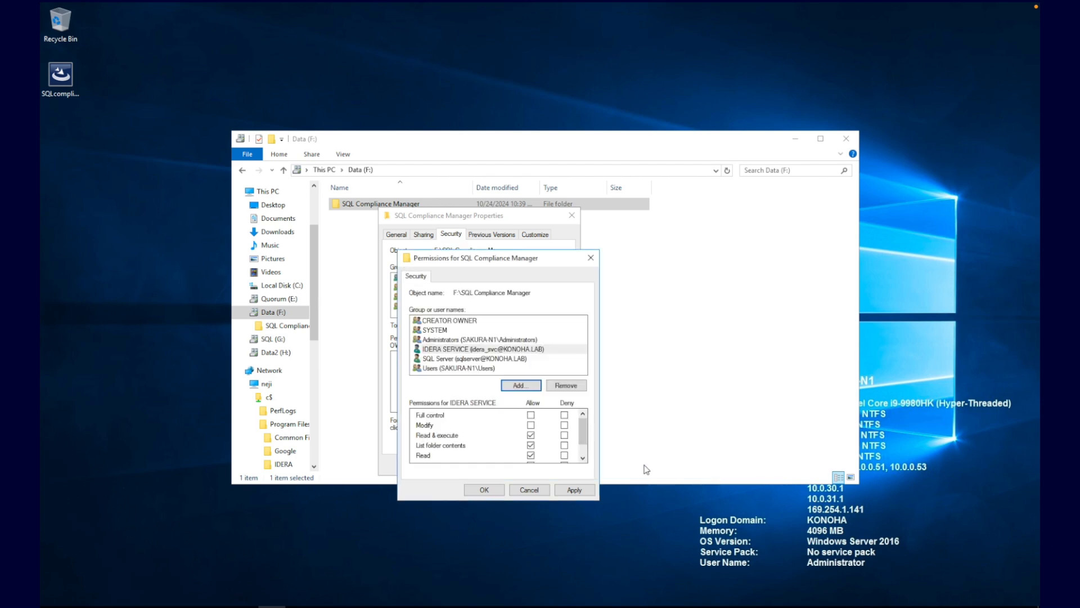
click(530, 415)
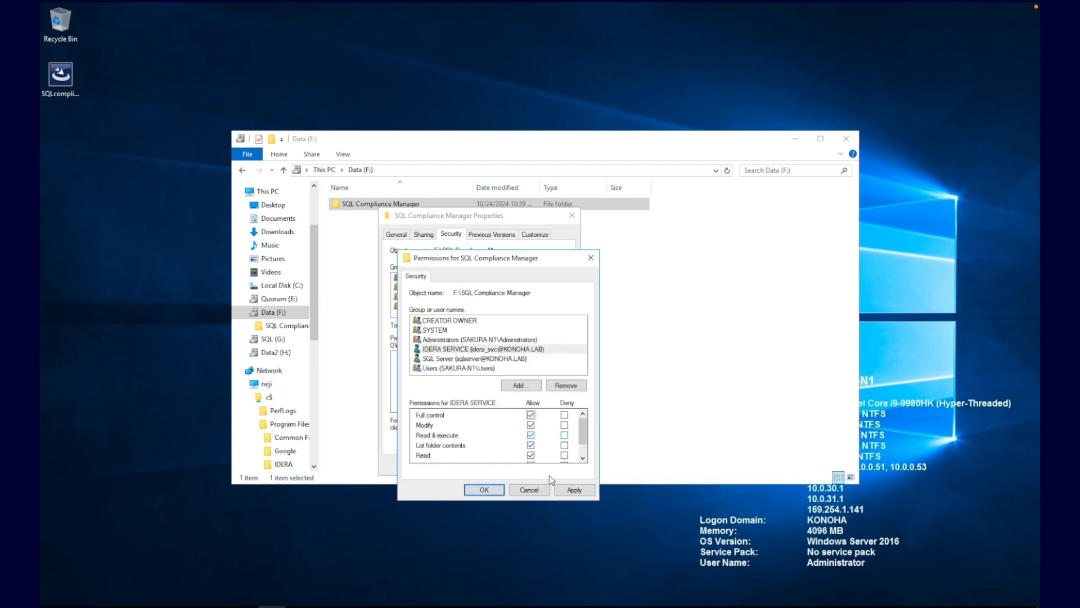
click(574, 490)
click(483, 491)
Step: Replace all child object permissions with the folder's entries in Advanced security settings
click(541, 424)
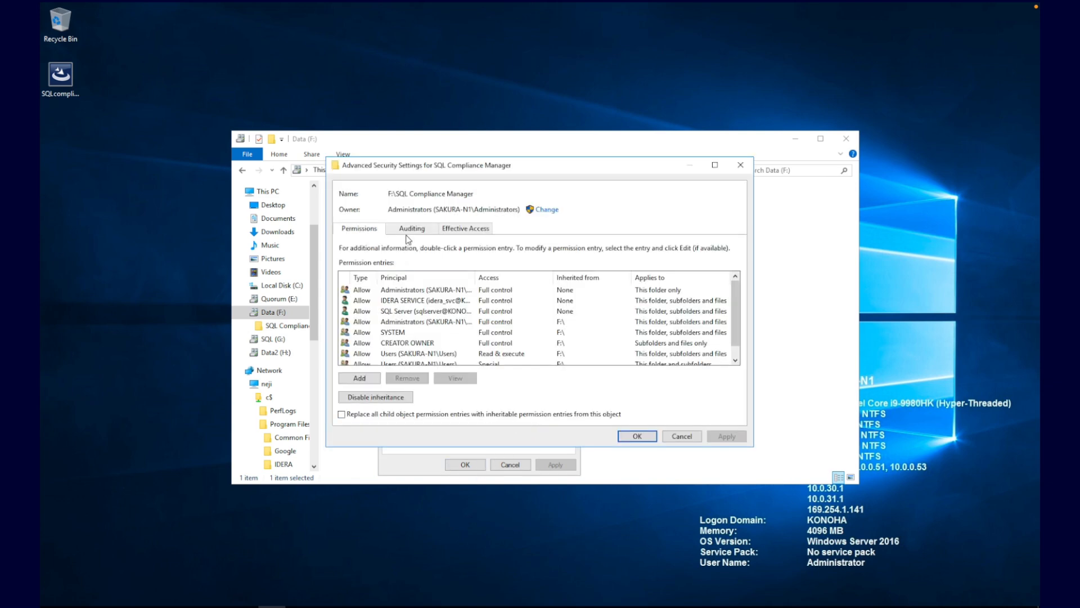
click(391, 416)
click(629, 438)
click(584, 364)
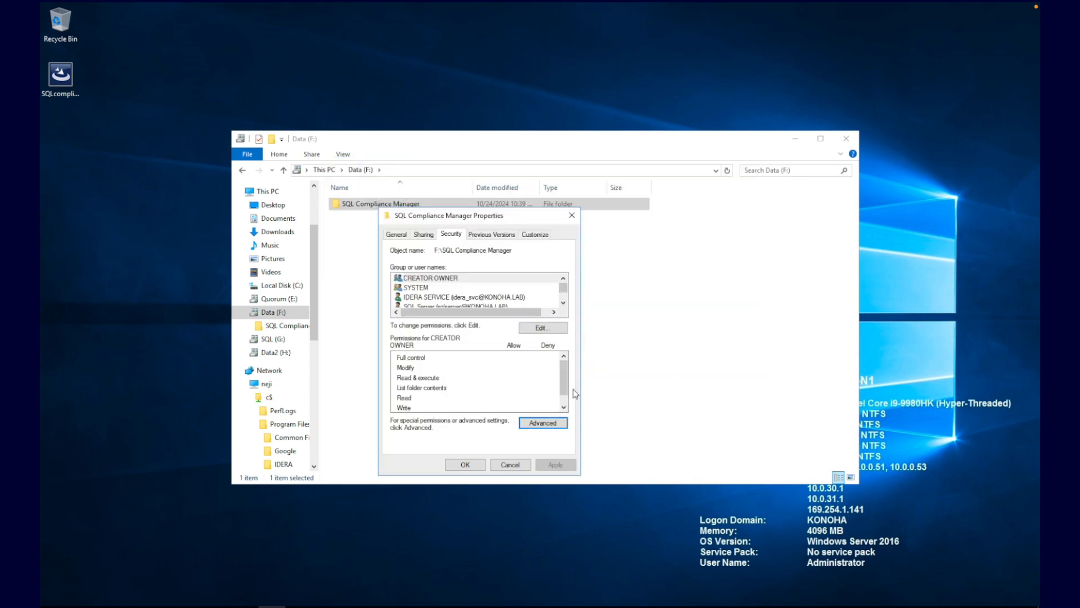
click(467, 466)
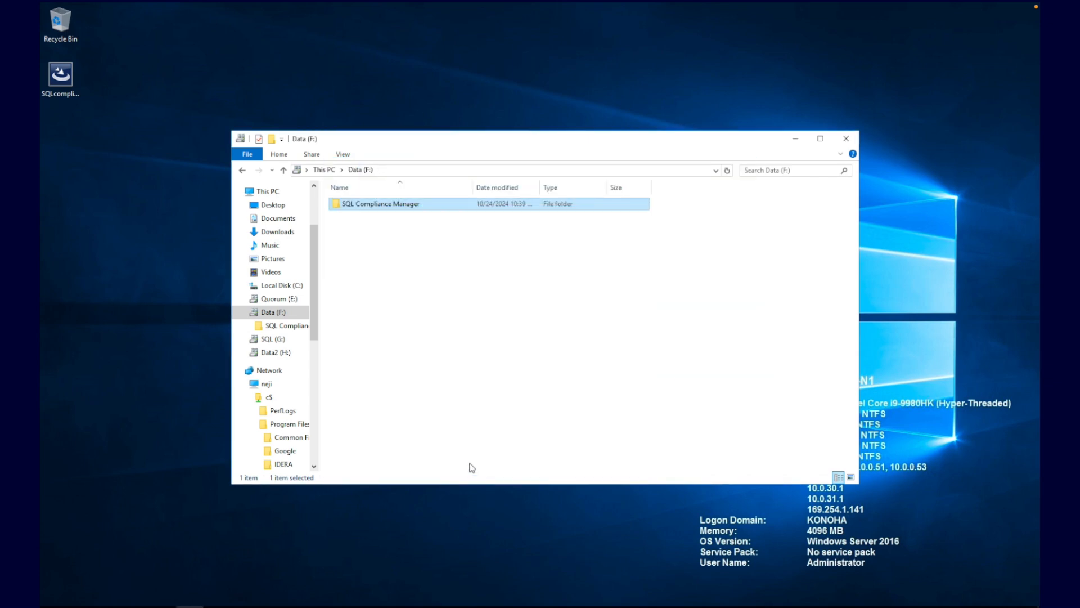
Step: Set the trace directory to F:\SQL Compliance Manager\AgentTraceDirectory
click(390, 206)
double_click(390, 206)
double_click(388, 205)
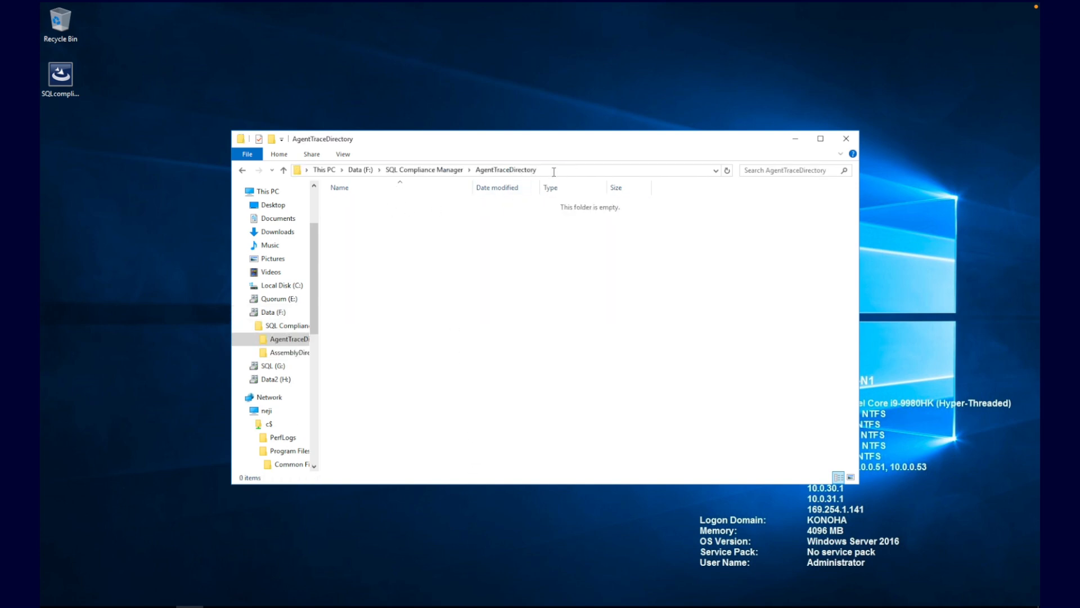
click(553, 171)
key(ctrl+c)
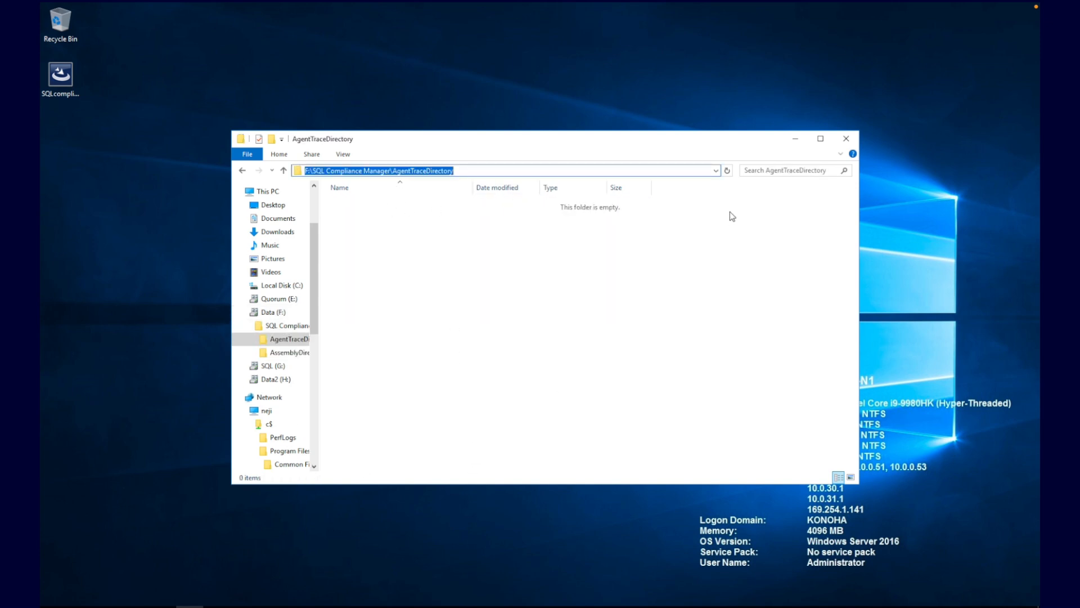
click(795, 141)
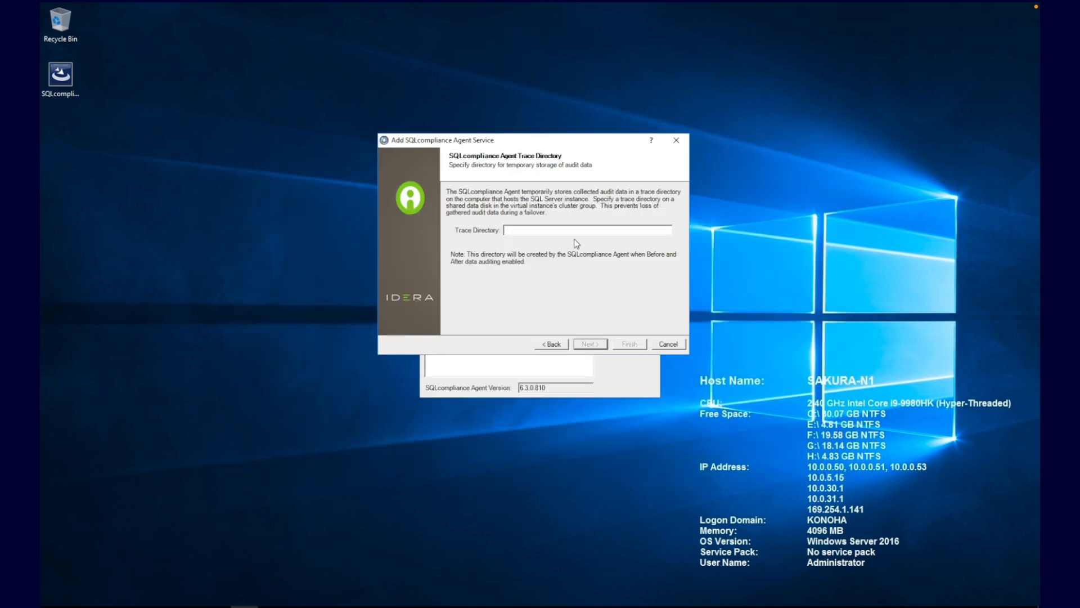
key(ctrl+v)
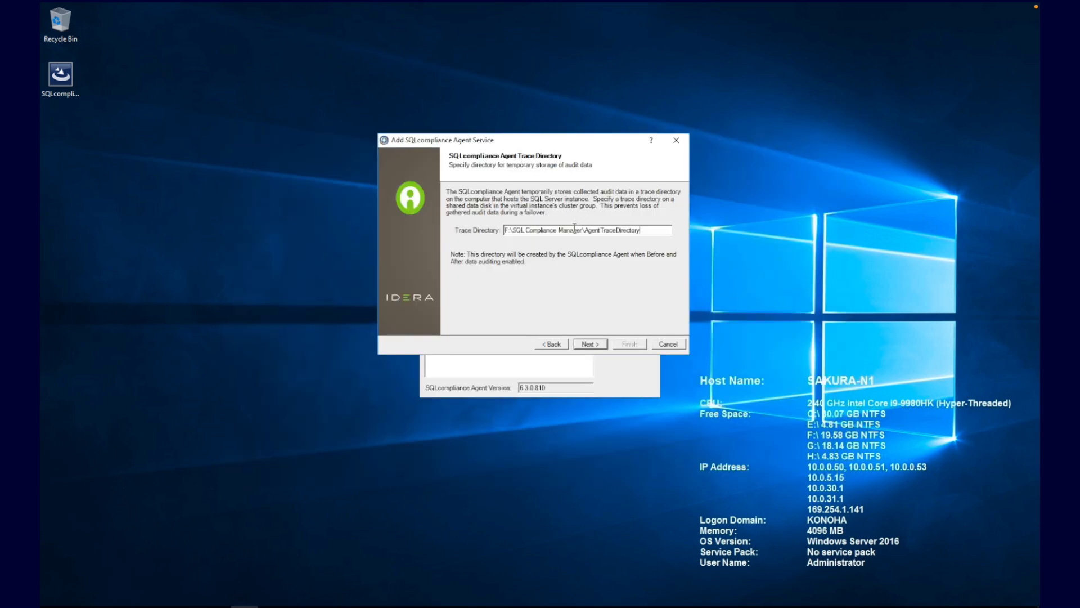
click(591, 344)
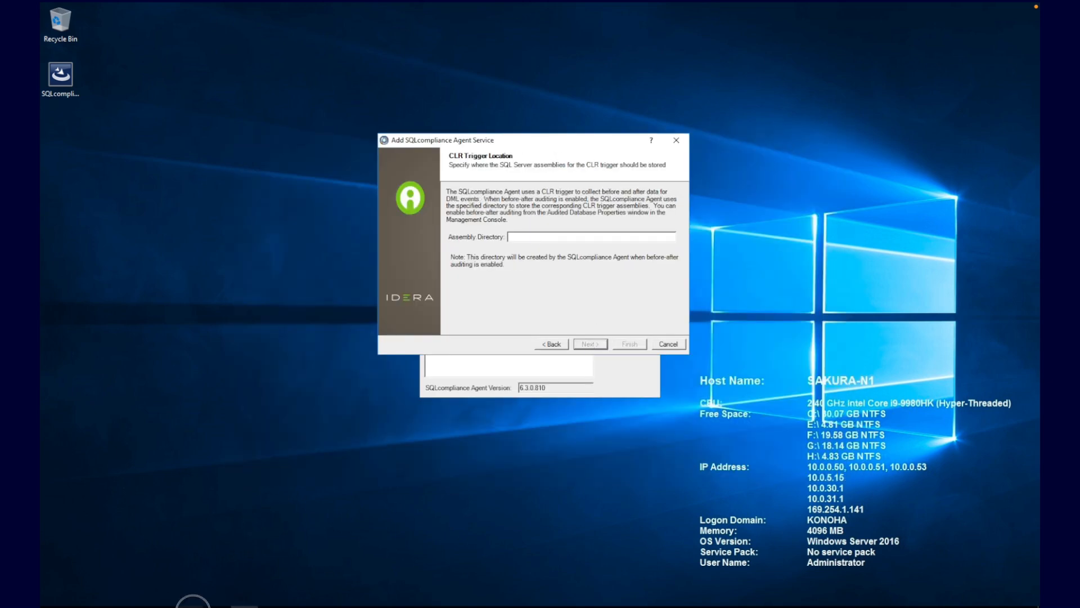
Step: Set the assembly directory to F:\SQL Compliance Manager\AssemblyDirectory and continue to Summary
click(191, 602)
click(443, 170)
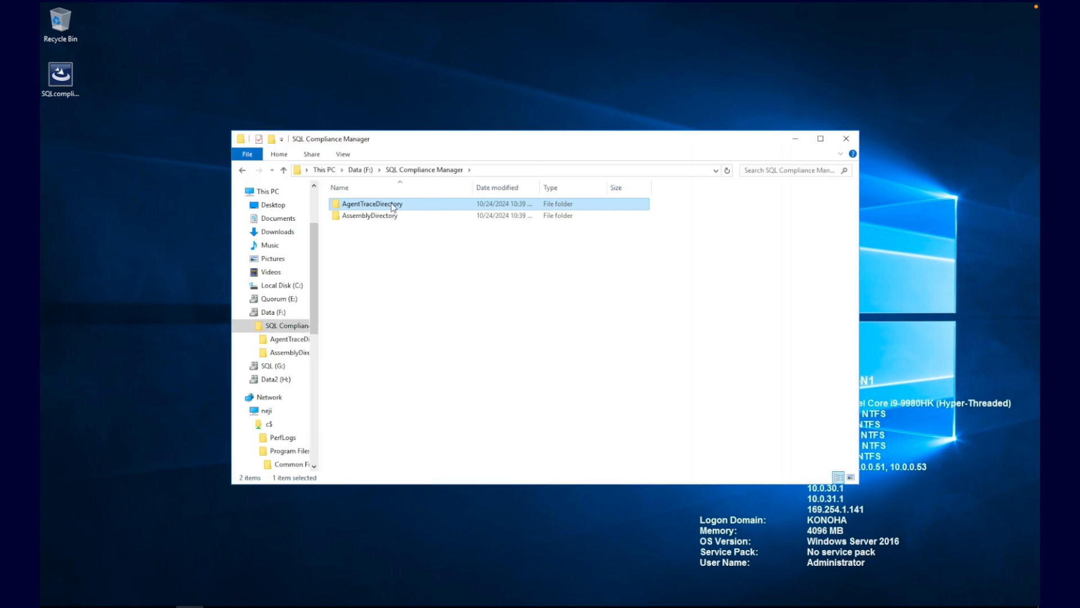
double_click(380, 217)
click(566, 170)
key(ctrl+c)
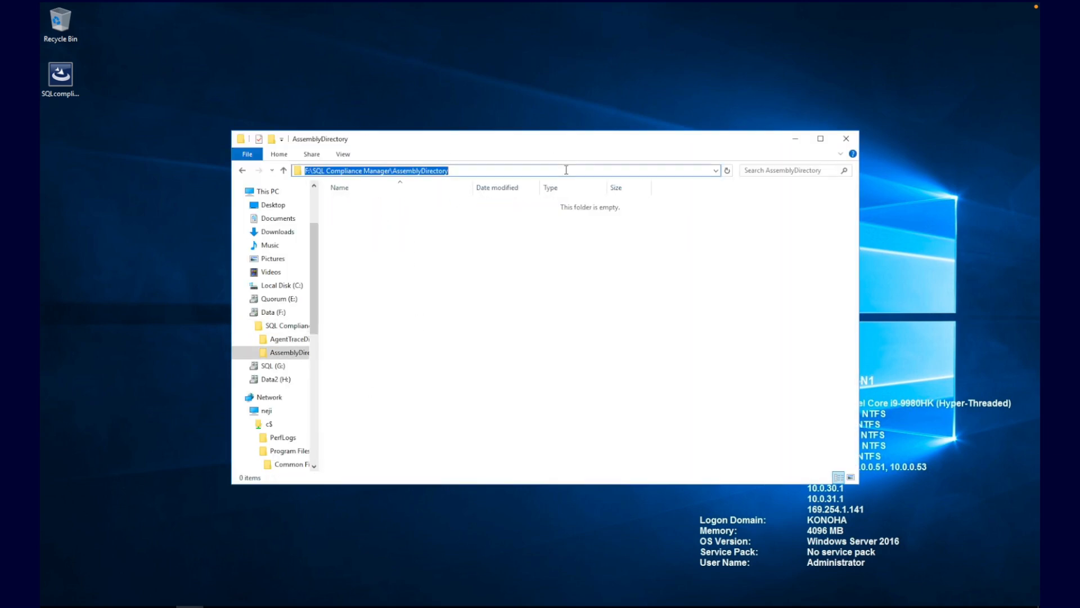
click(795, 138)
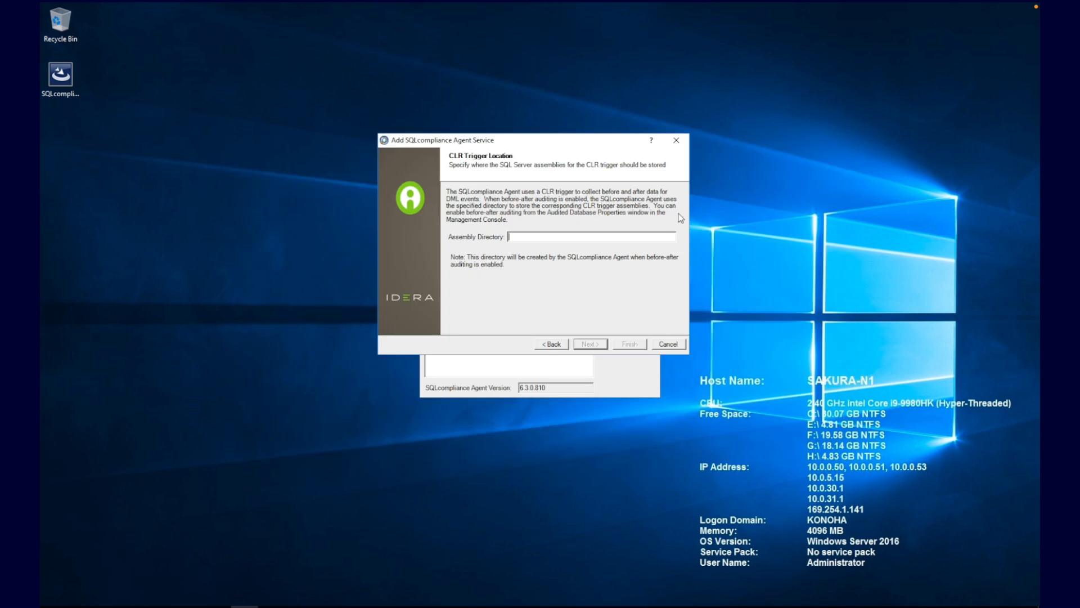
key(ctrl+v)
click(590, 343)
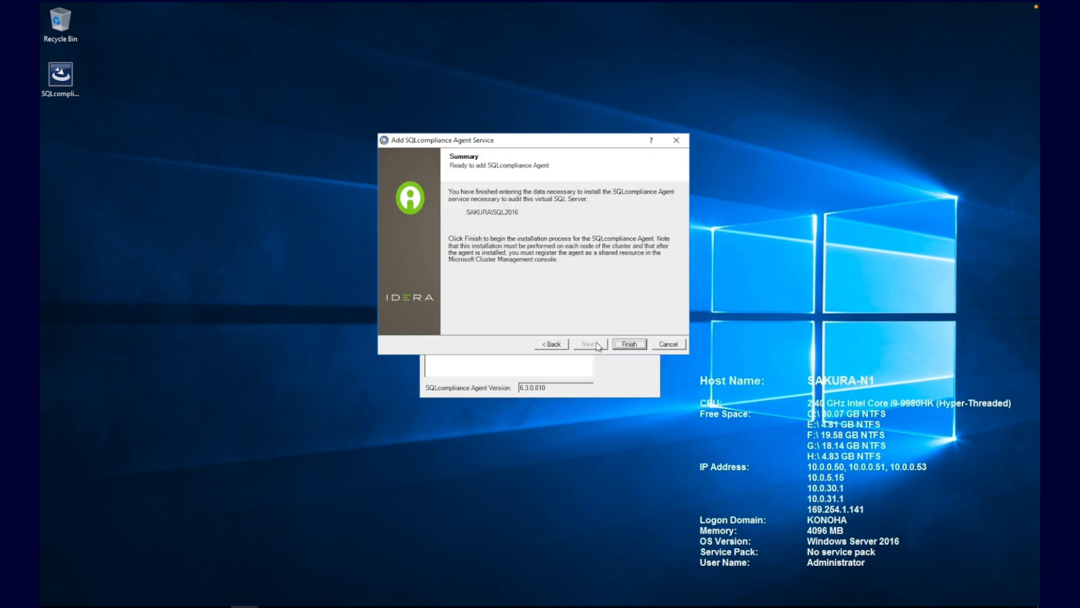
Step: Finish registering the SAKURA\SQL2016 agent service on SAKURA-N1 and dismiss the success message
click(629, 344)
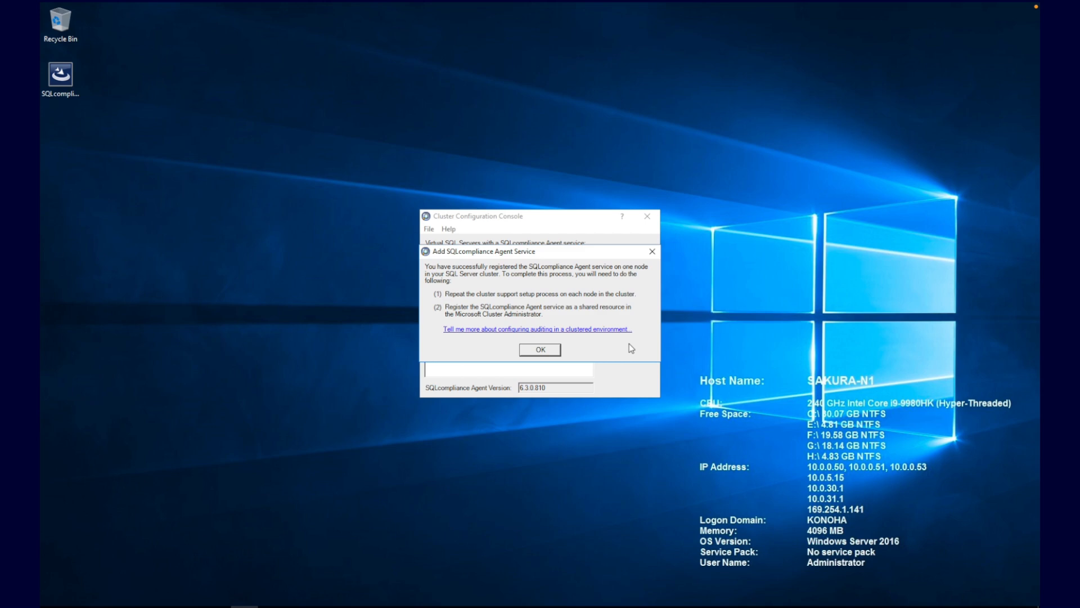
click(541, 349)
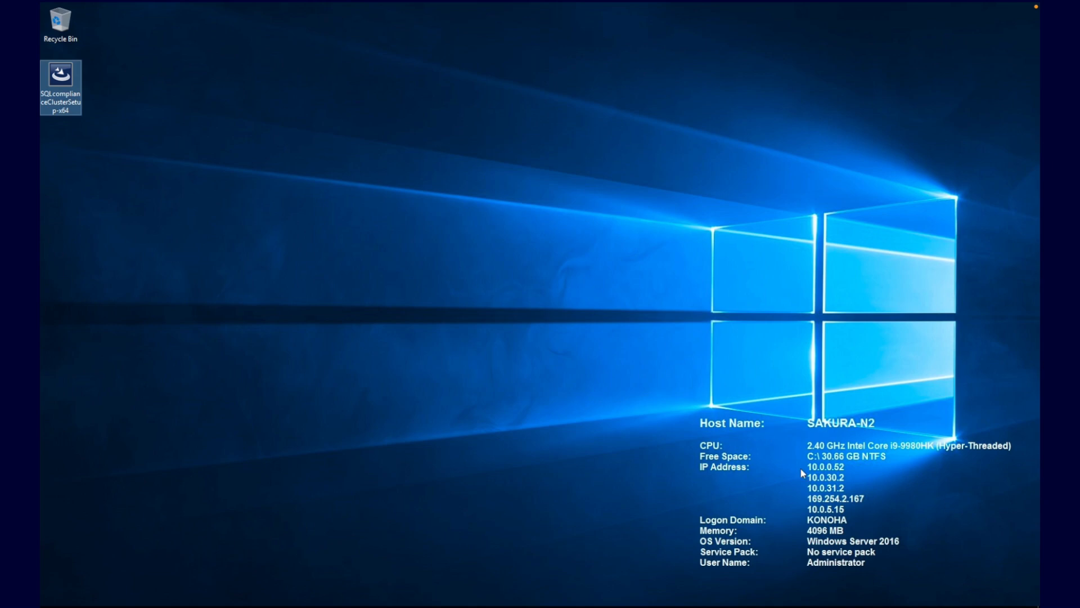
Step: Install the cluster configuration setup on SAKURA-N2 as administrator, accepting the licence terms
right_click(54, 82)
click(117, 96)
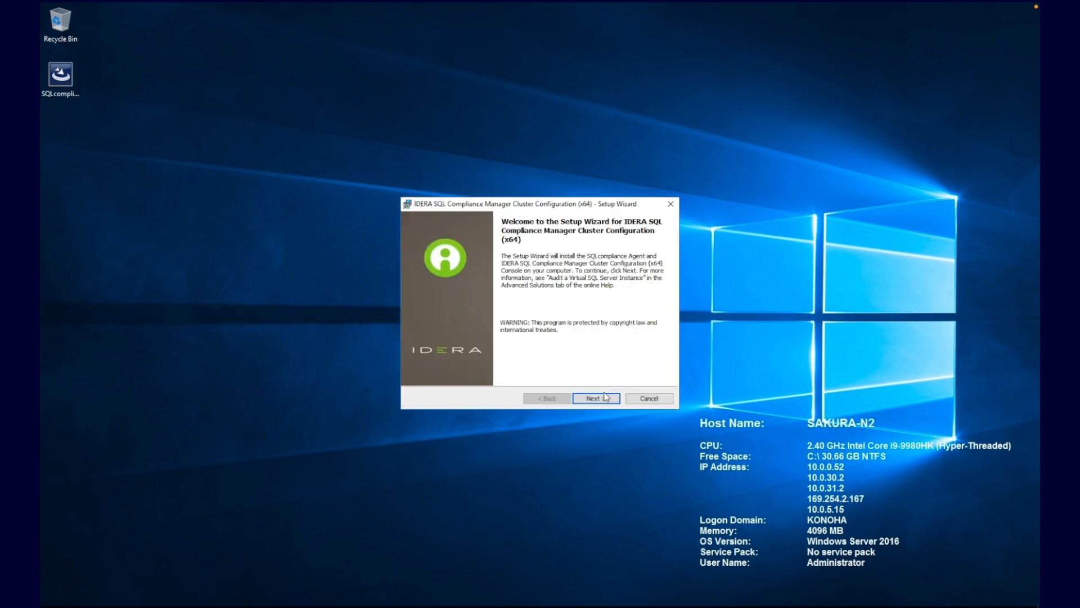
click(605, 397)
click(532, 357)
click(593, 399)
click(593, 398)
click(592, 399)
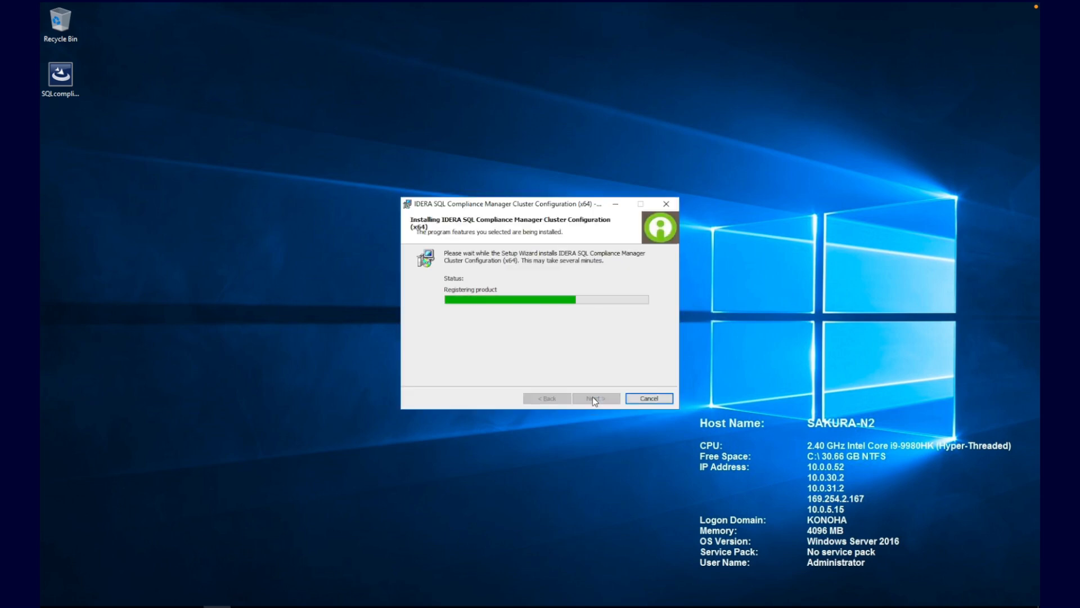
Step: Add an agent service for SAKURA\SQL2016 with collection server NEJI and the service account login and password
click(609, 253)
click(548, 252)
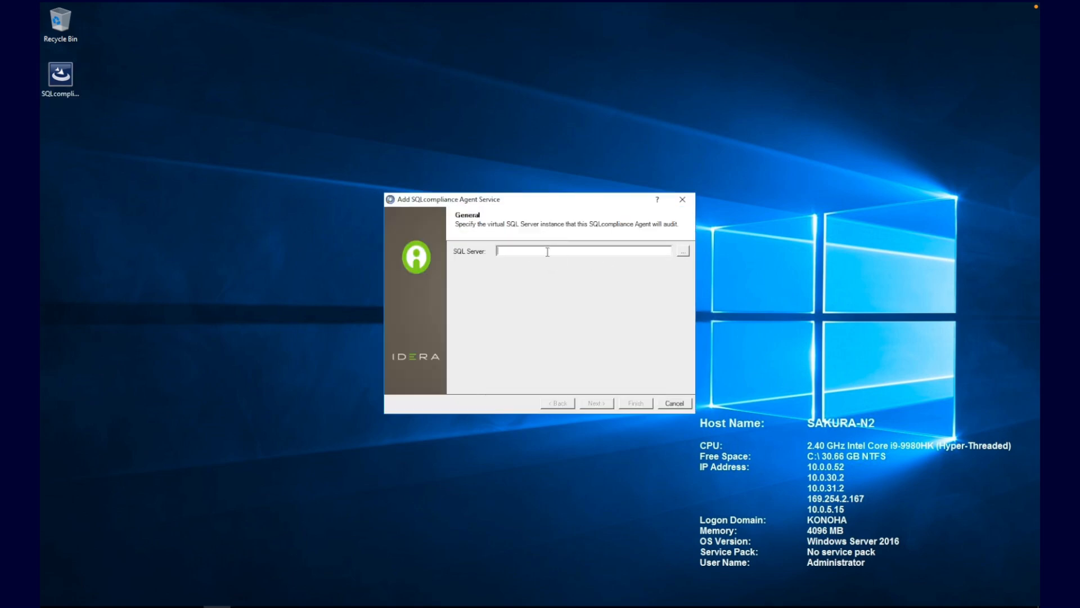
text(SAKURA\SQL2016)
click(595, 404)
text(NEJI)
click(596, 404)
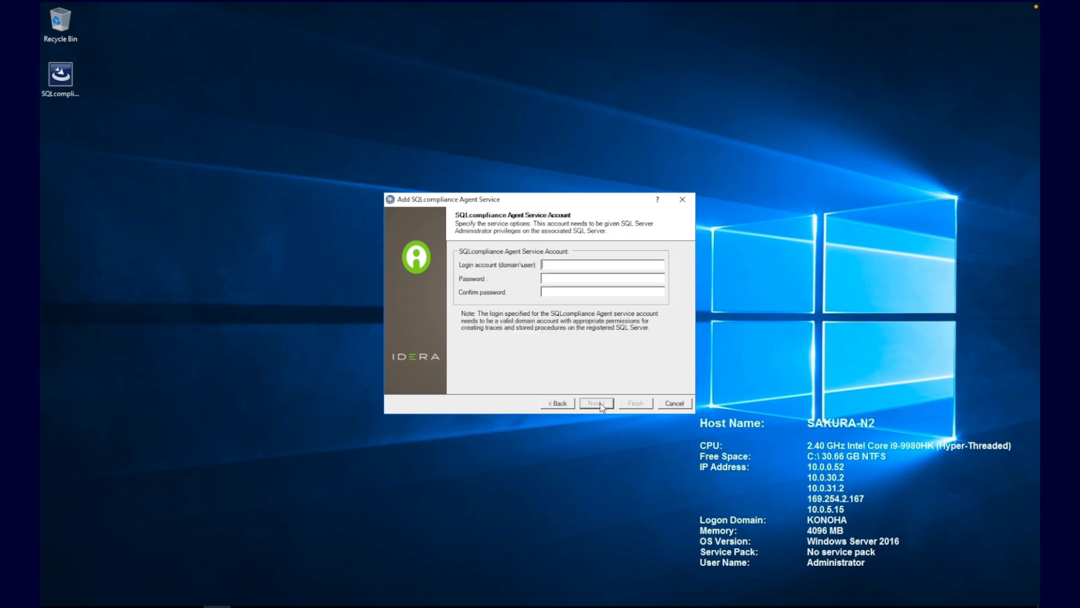
text(KONOHA\idera)
key(BackSpace)
key(BackSpace)
key(BackSpace)
key(BackSpace)
key(BackSpace)
text(idera_sv*******************)
Step: Set the trace directory path ending in AgentTraceDirectory, keep the default assembly directory, and finish
click(601, 401)
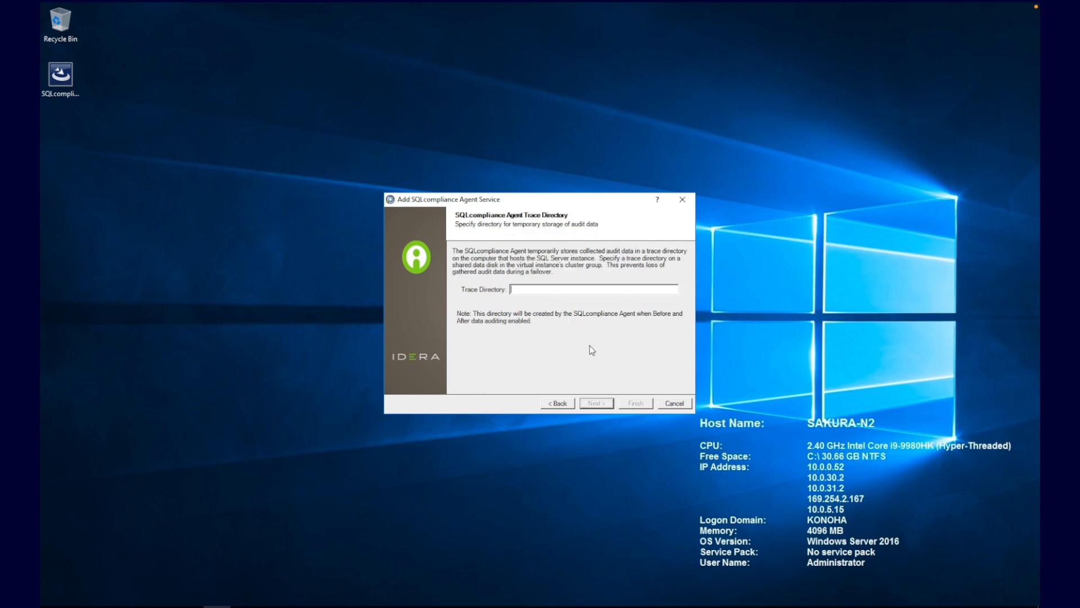
key(ctrl+v)
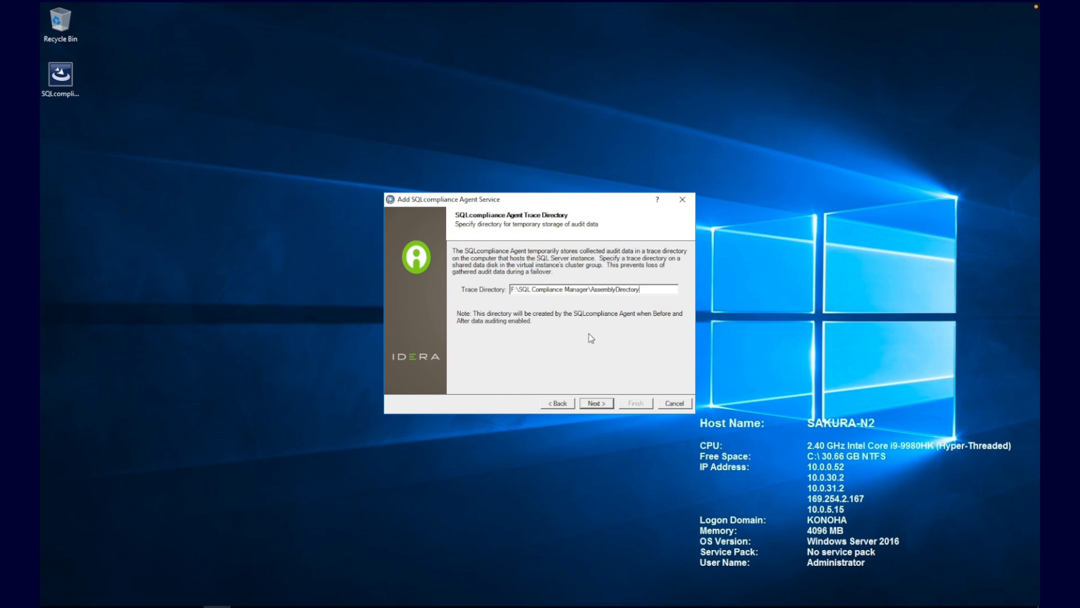
drag(591, 290, 682, 293)
text(AgentTraceDirectory)
click(608, 402)
click(609, 403)
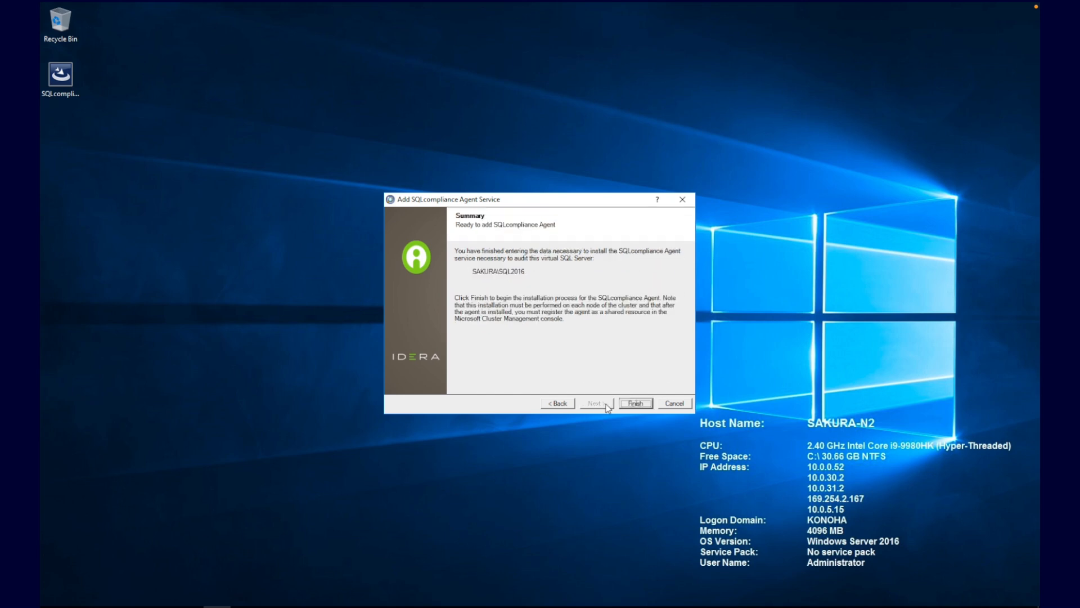
click(627, 403)
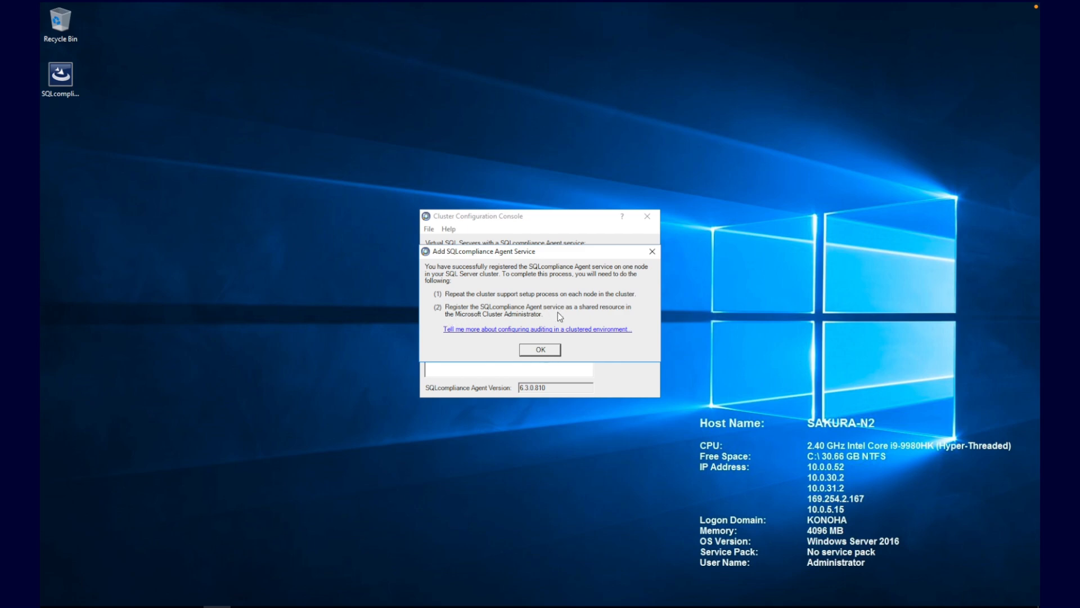
Step: Dismiss the SAKURA-N2 registration success message and switch to Failover Cluster Manager
click(550, 357)
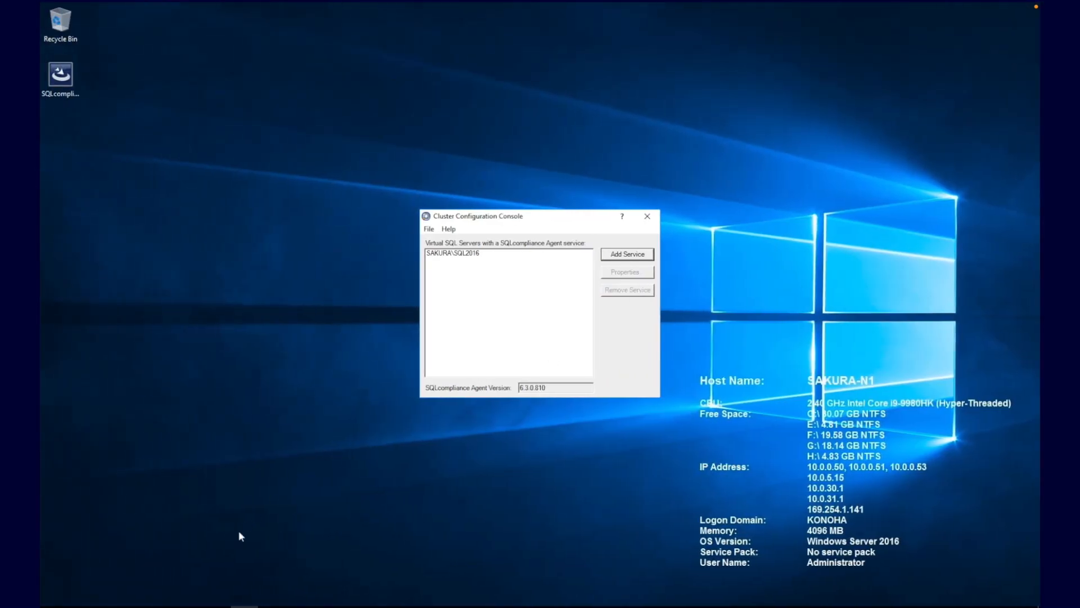
click(220, 606)
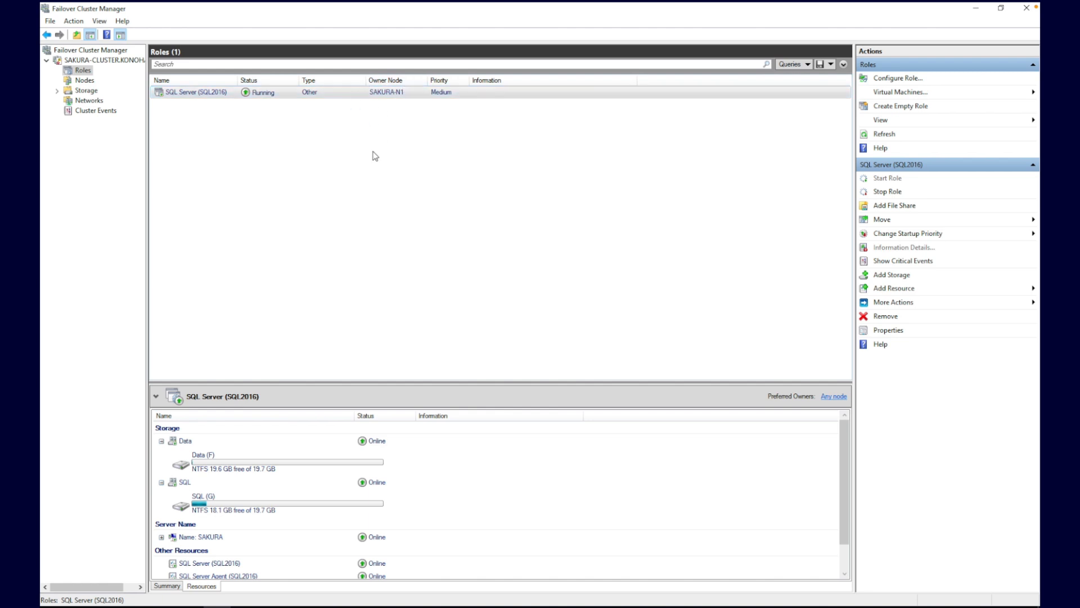
Step: Add a Generic Service resource for SQLcomplianceAgent$SAKURA to the SQL Server (SQL2016) role
right_click(209, 97)
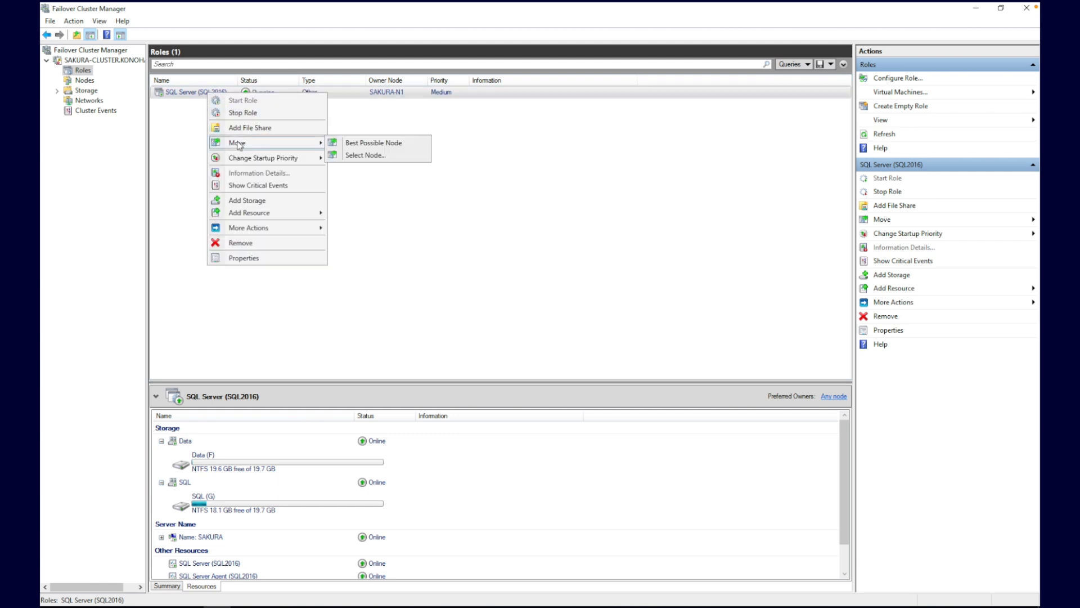
mouse_move(299, 219)
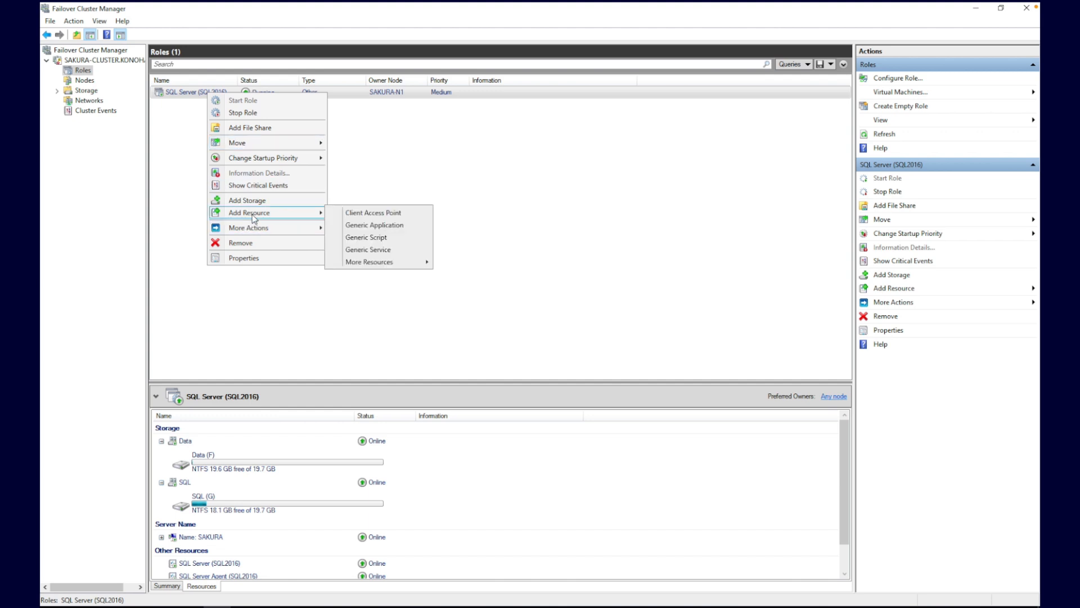
click(386, 250)
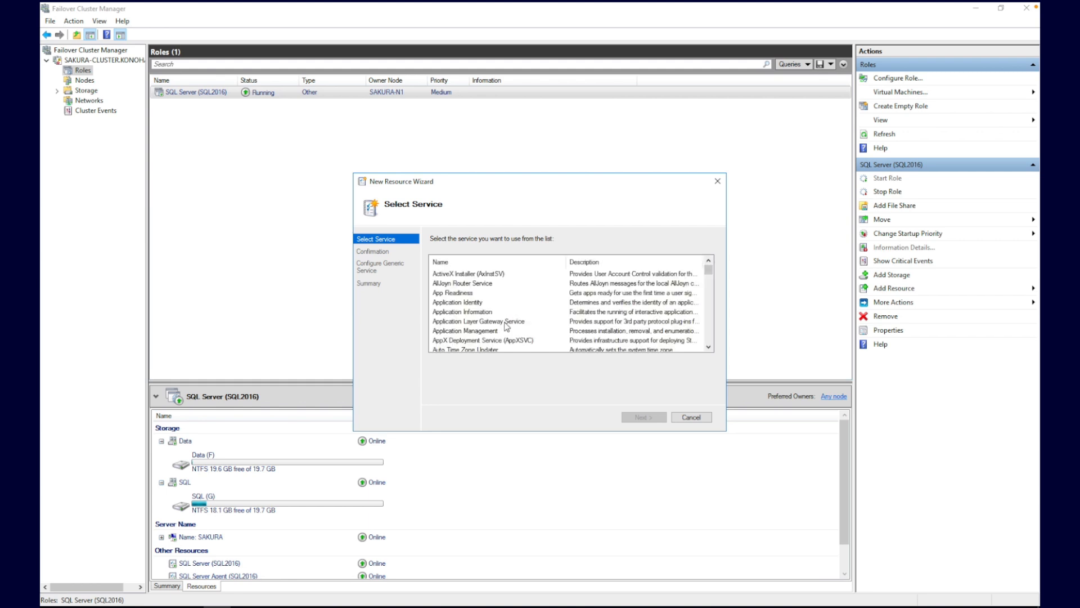
click(491, 321)
text(sql)
click(490, 321)
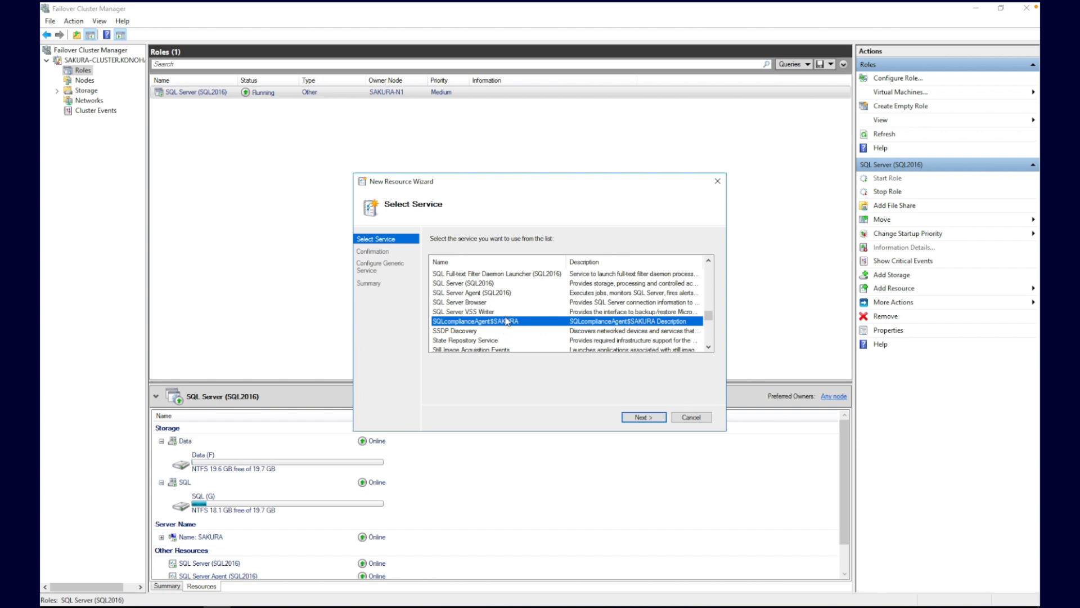
click(653, 417)
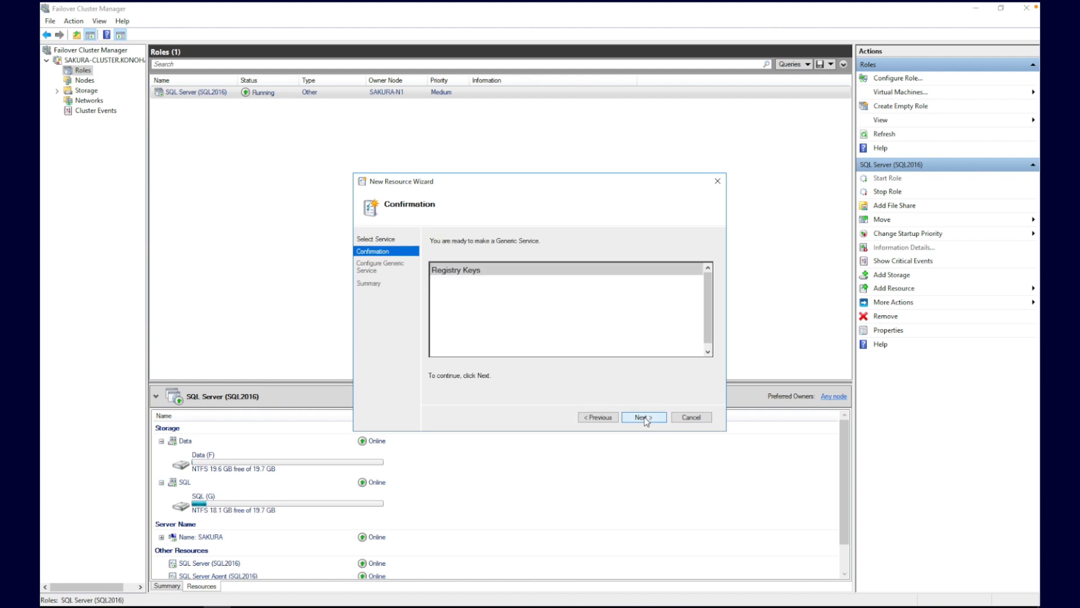
click(645, 418)
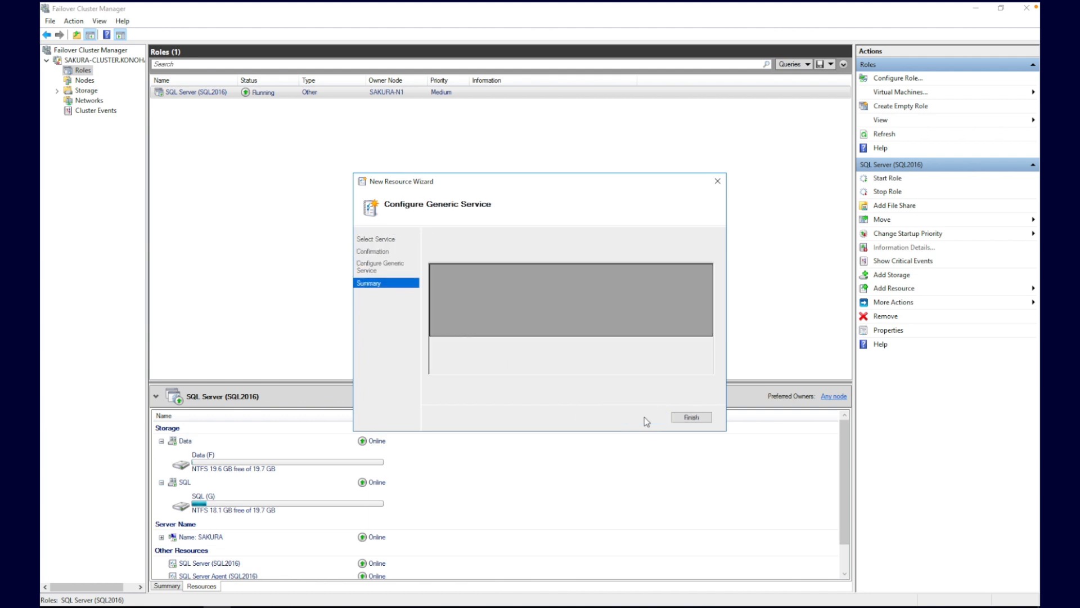
click(692, 418)
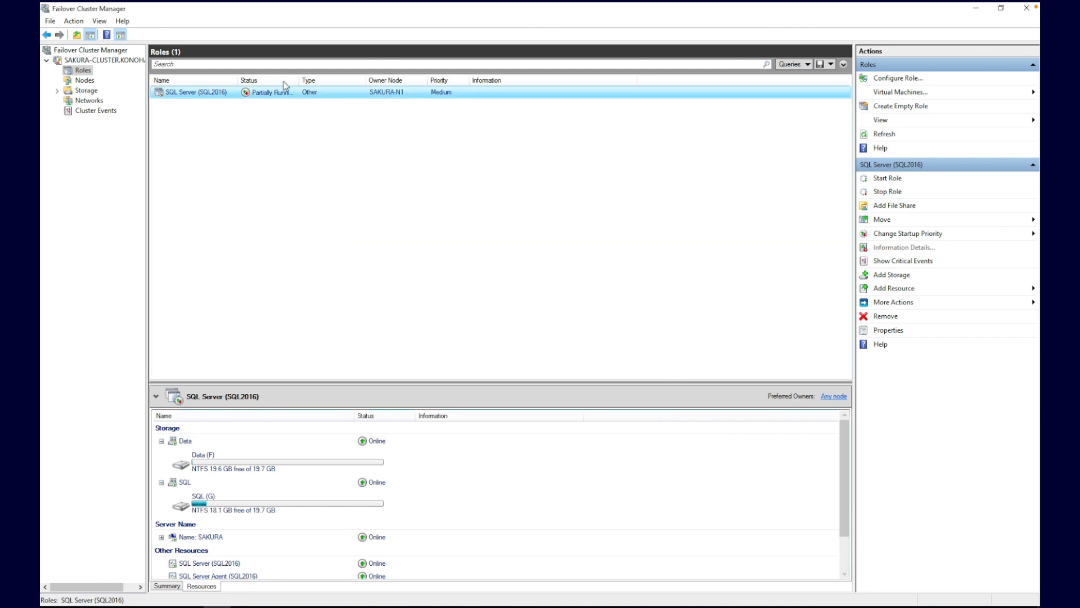
click(845, 562)
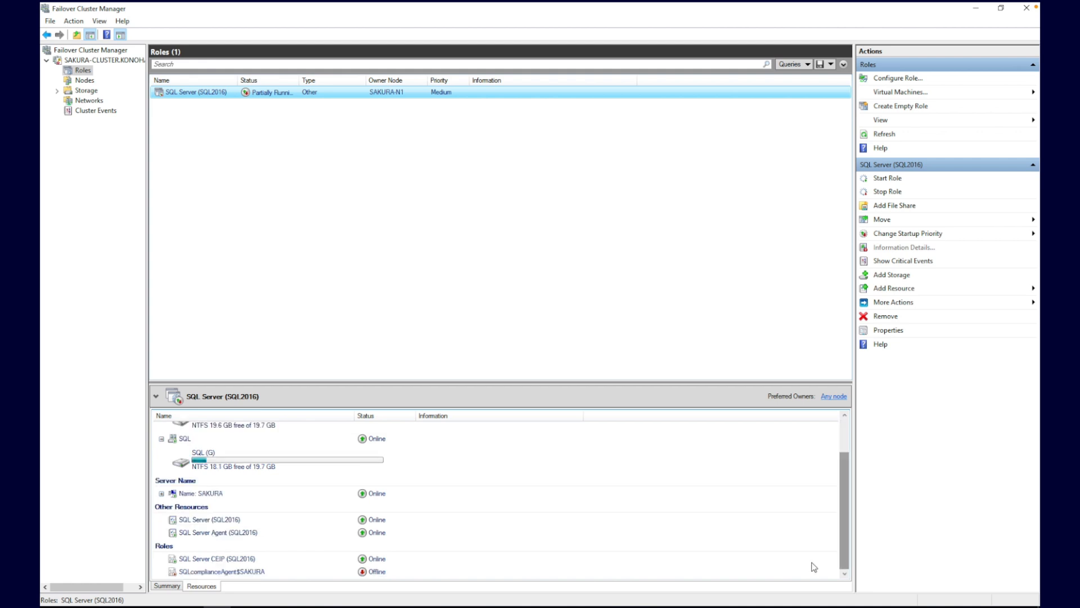
click(250, 574)
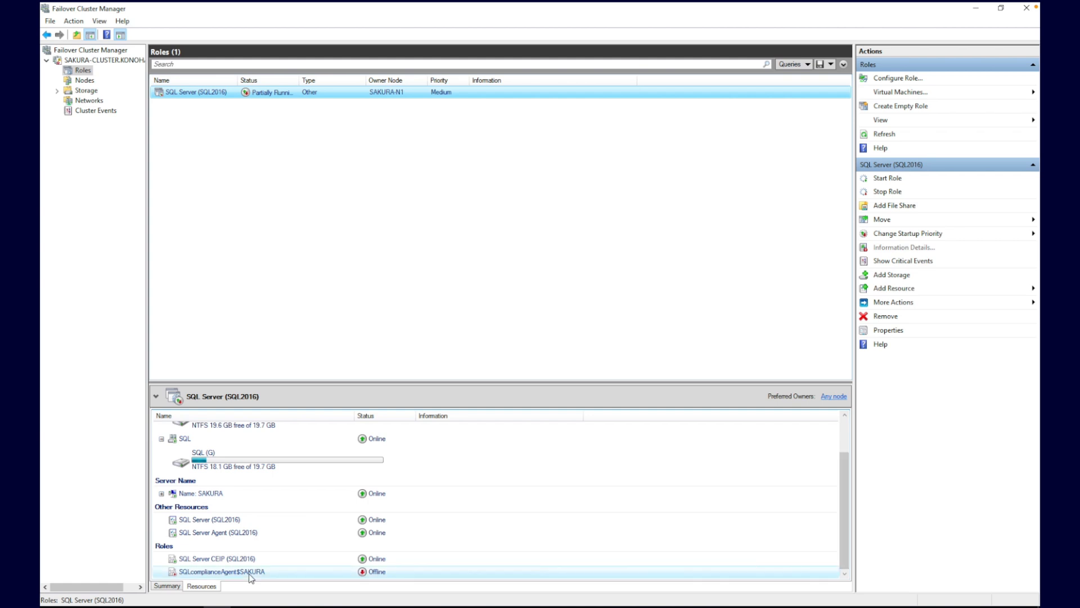
click(271, 604)
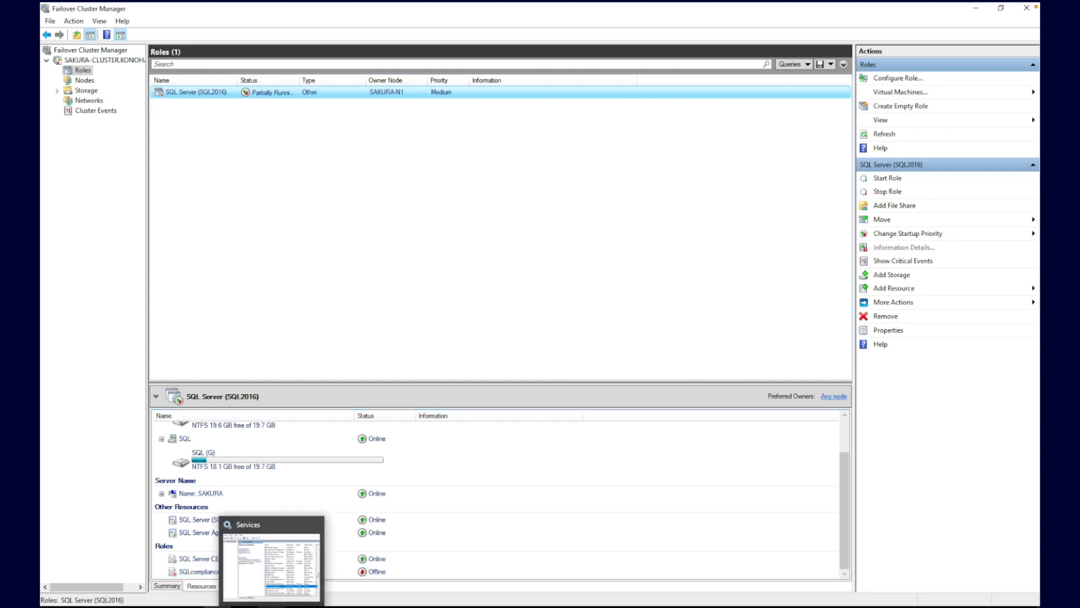
click(269, 588)
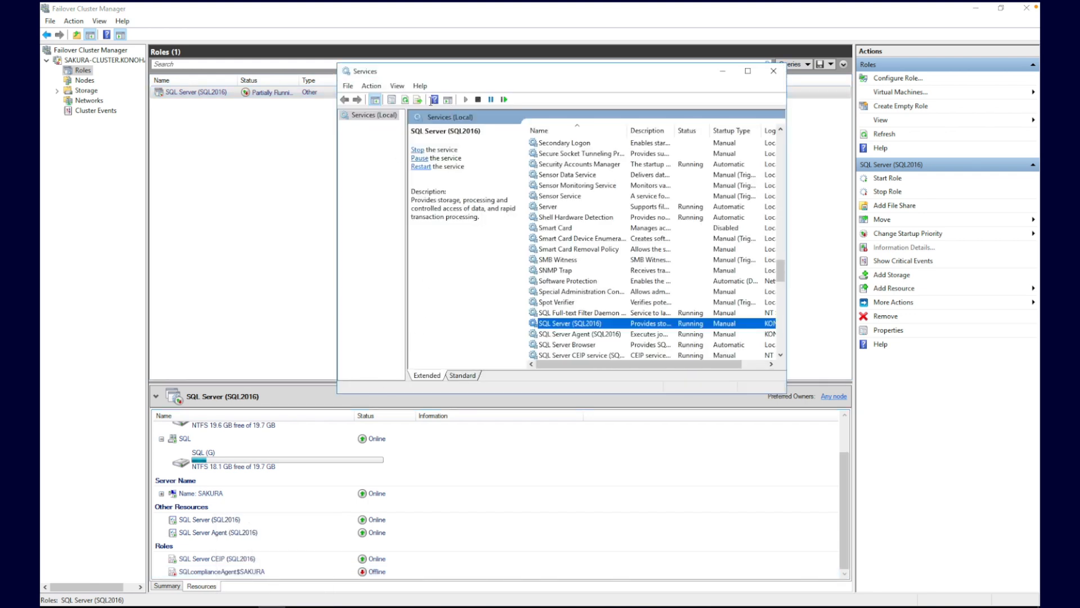
click(406, 100)
click(781, 354)
key(Down)
key(Down)
key(Down)
key(Down)
key(Down)
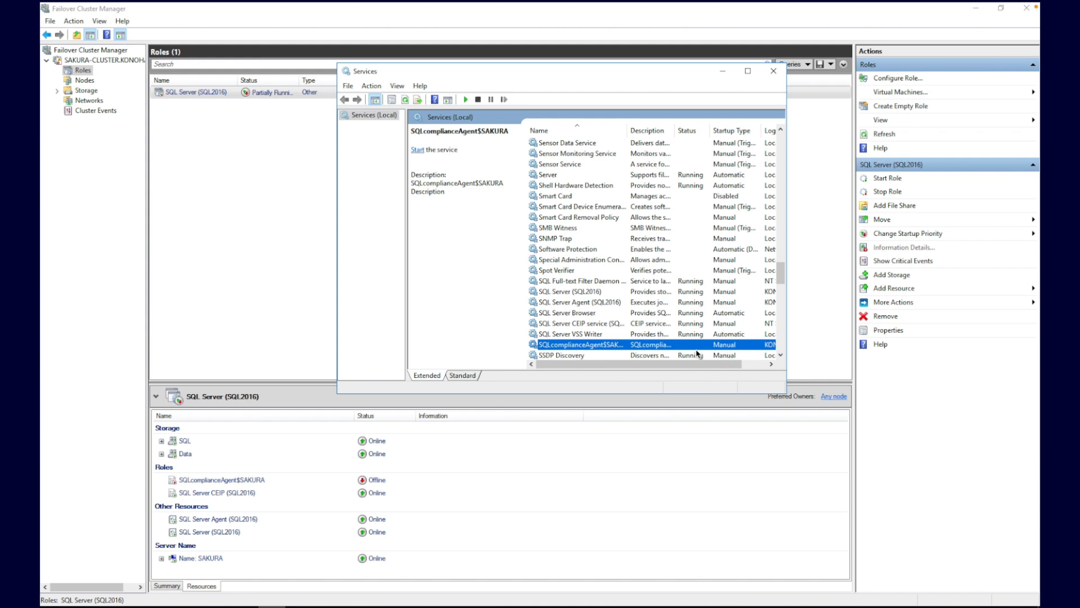
click(263, 482)
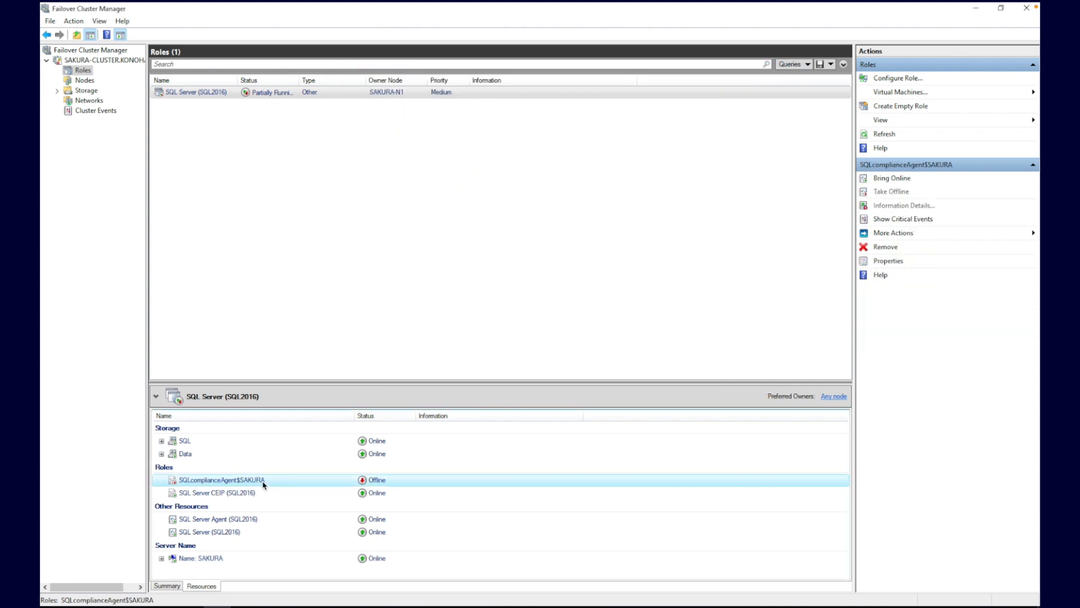
Step: Make SQLcomplianceAgent$SAKURA depend on SQL Server (SQL2016) AND Data AND Name: SAKURA, and apply
right_click(264, 484)
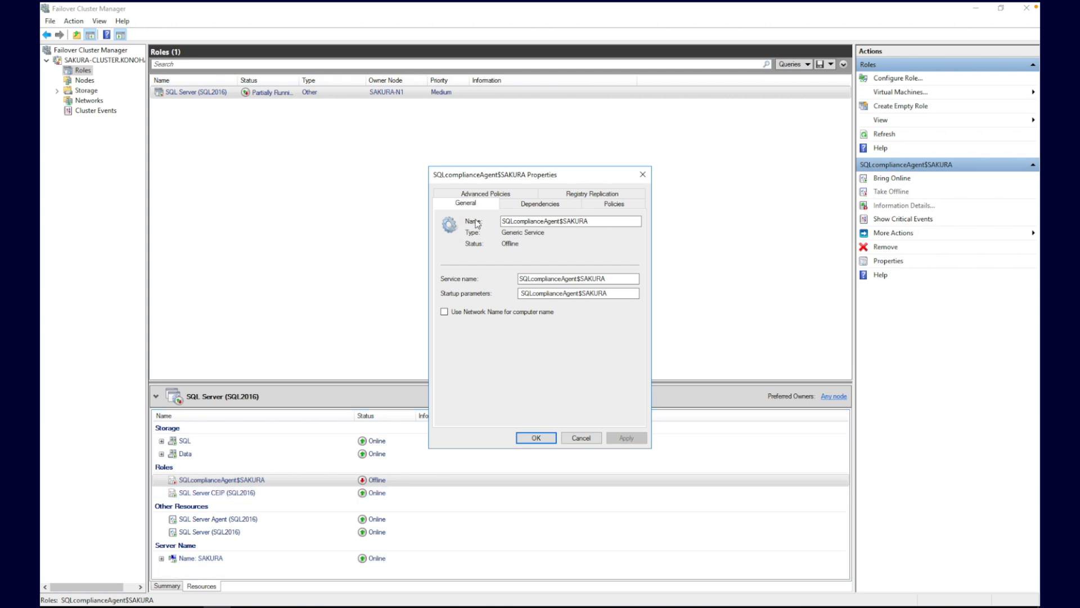
click(539, 205)
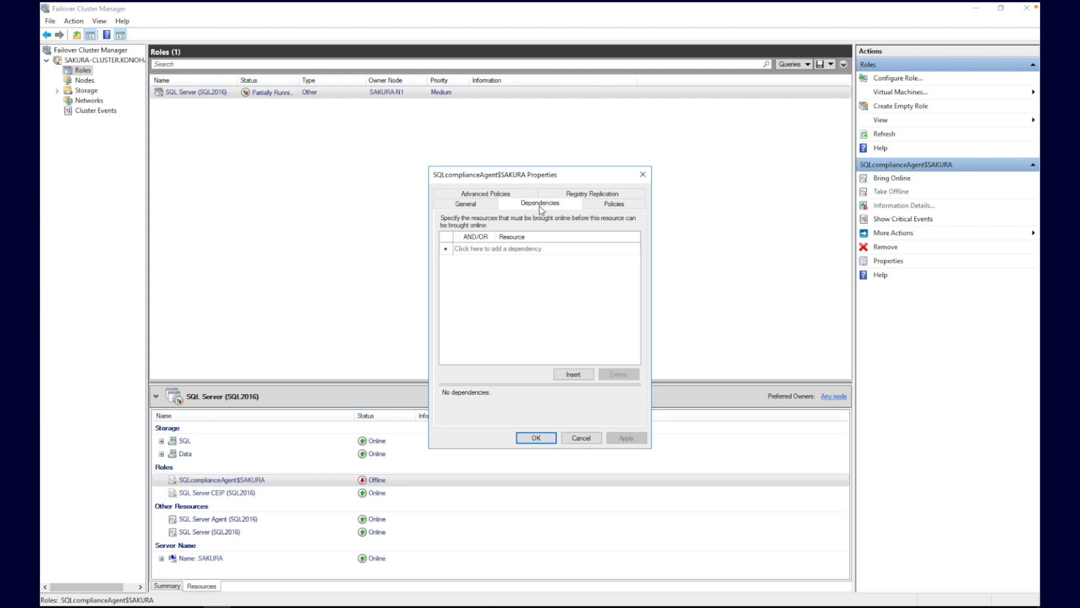
click(592, 249)
click(634, 249)
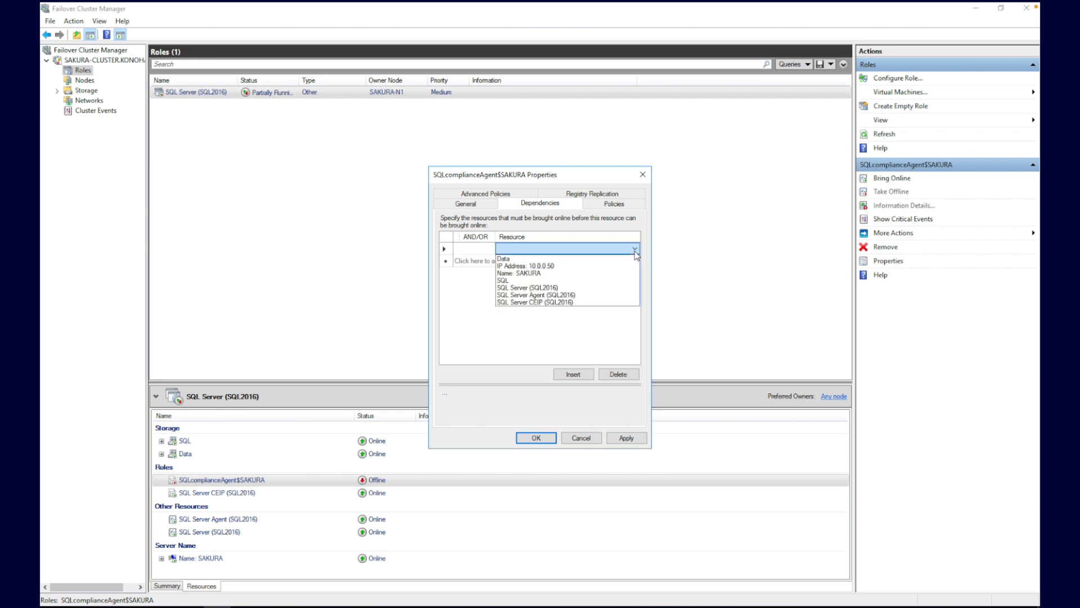
click(542, 287)
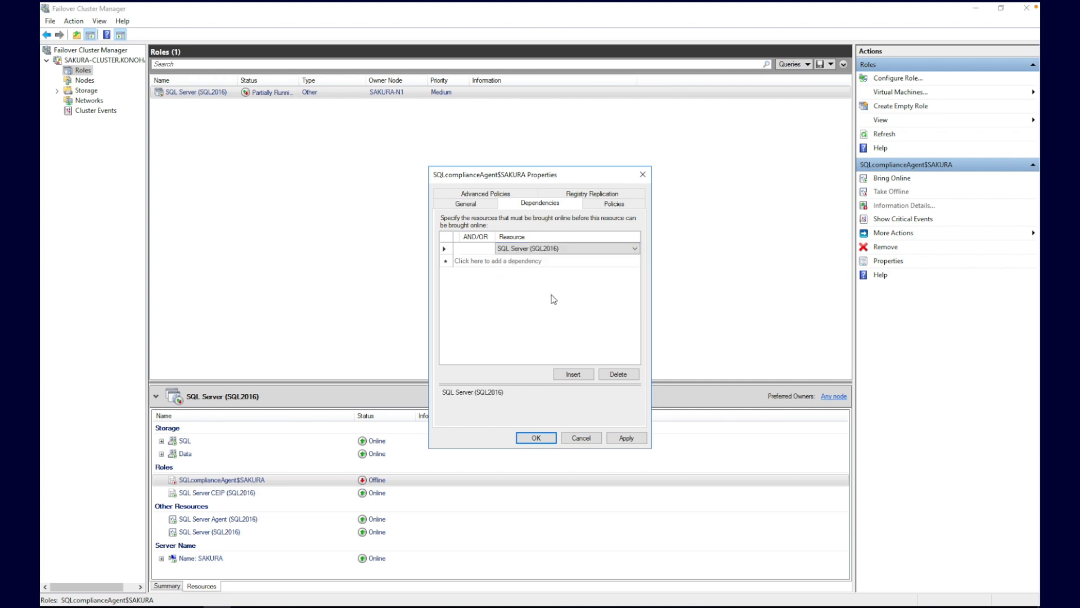
click(627, 262)
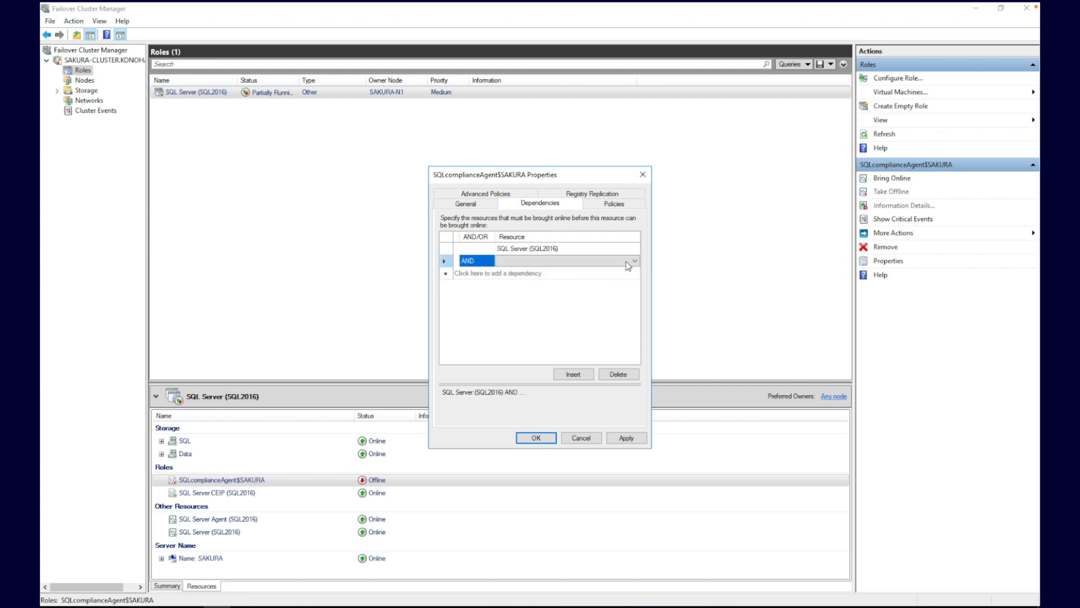
click(632, 263)
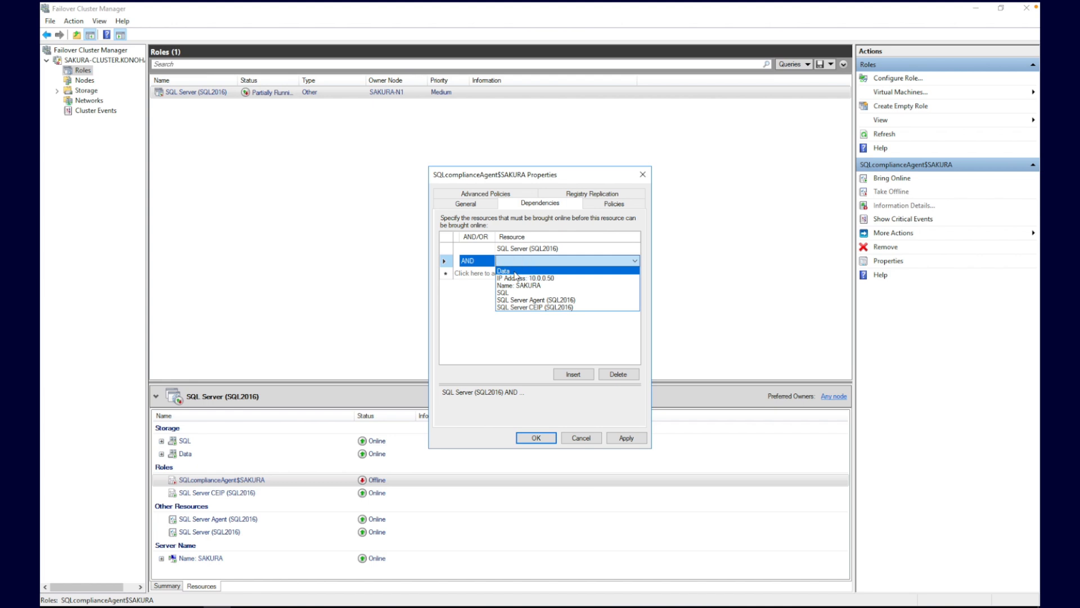
click(515, 271)
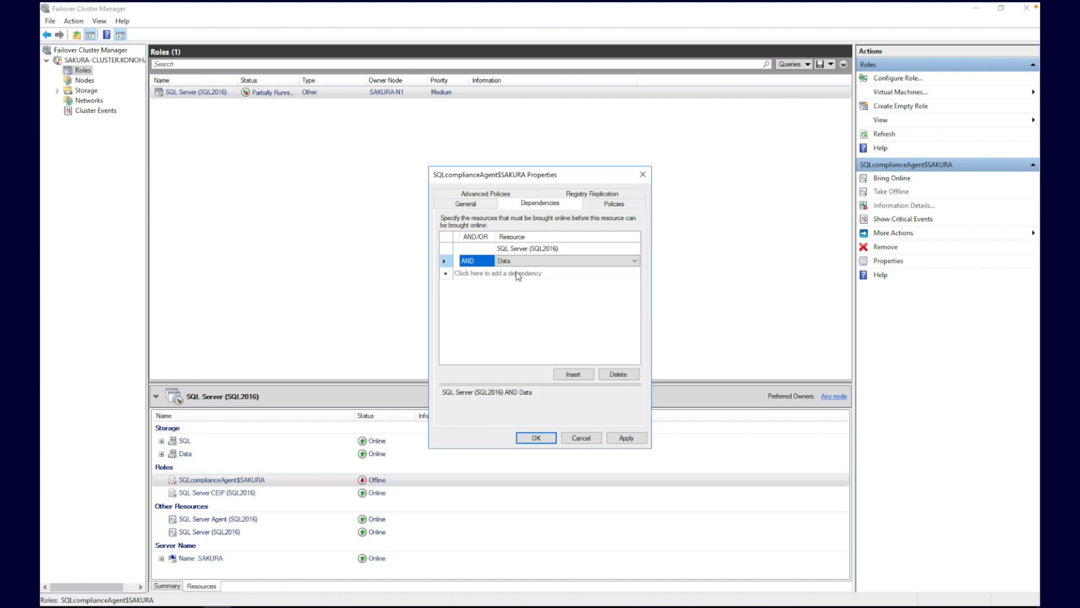
click(633, 276)
click(633, 274)
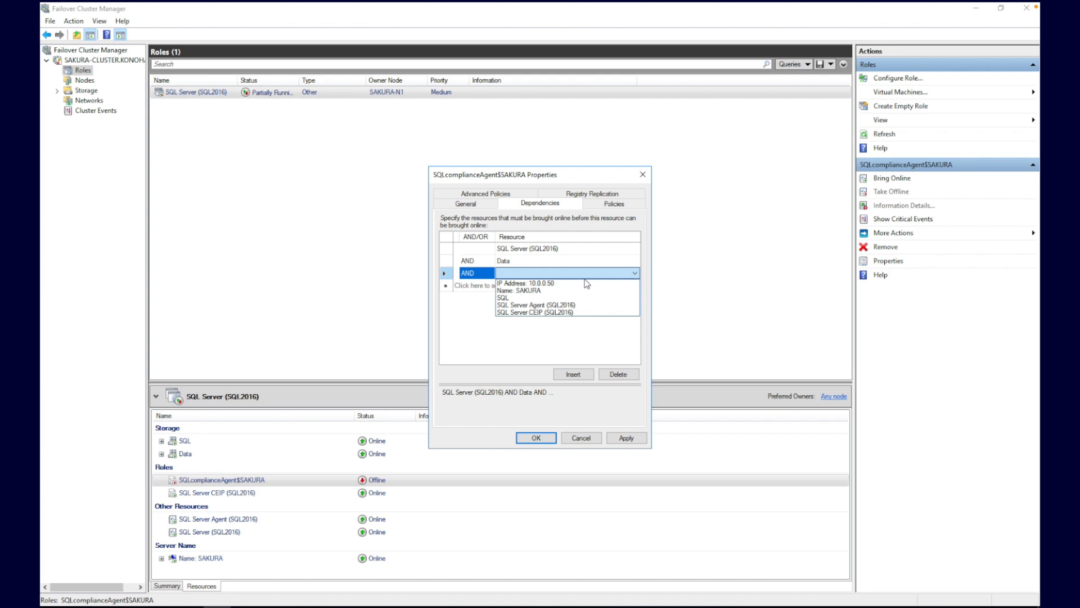
click(526, 291)
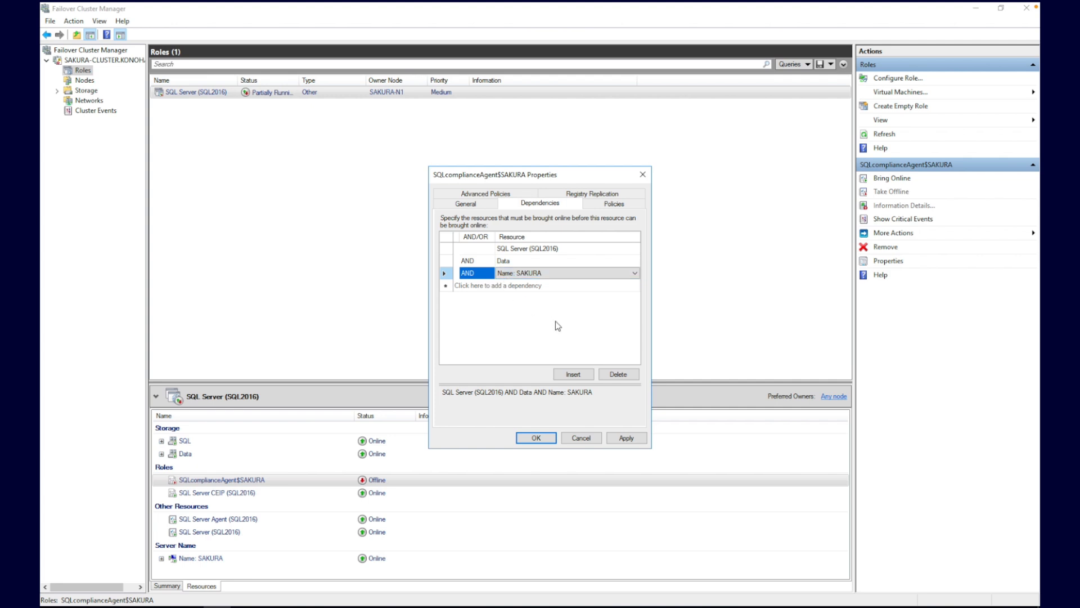
click(622, 437)
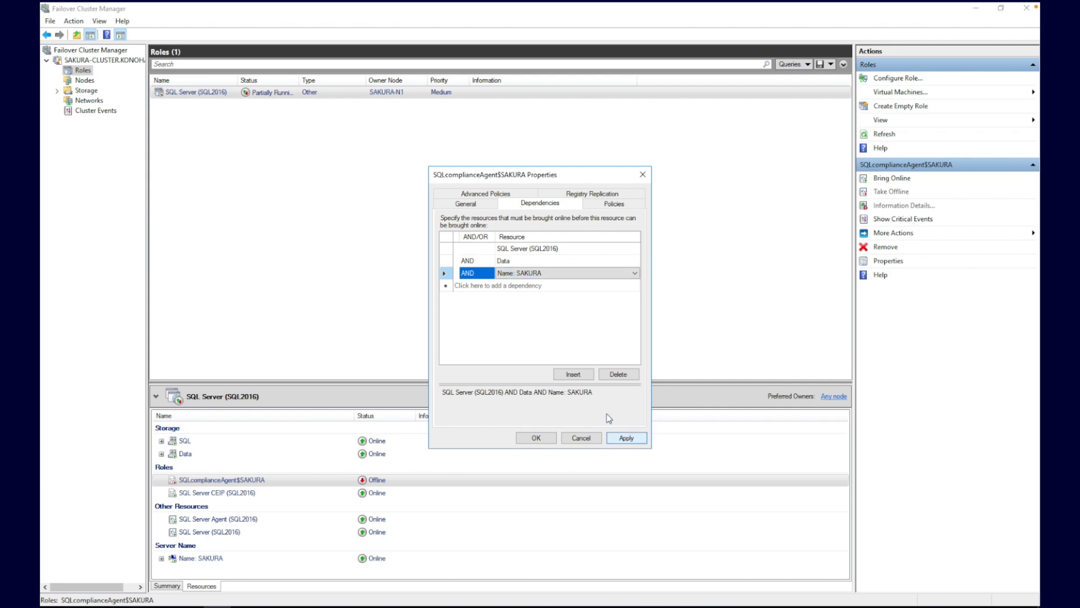
click(487, 206)
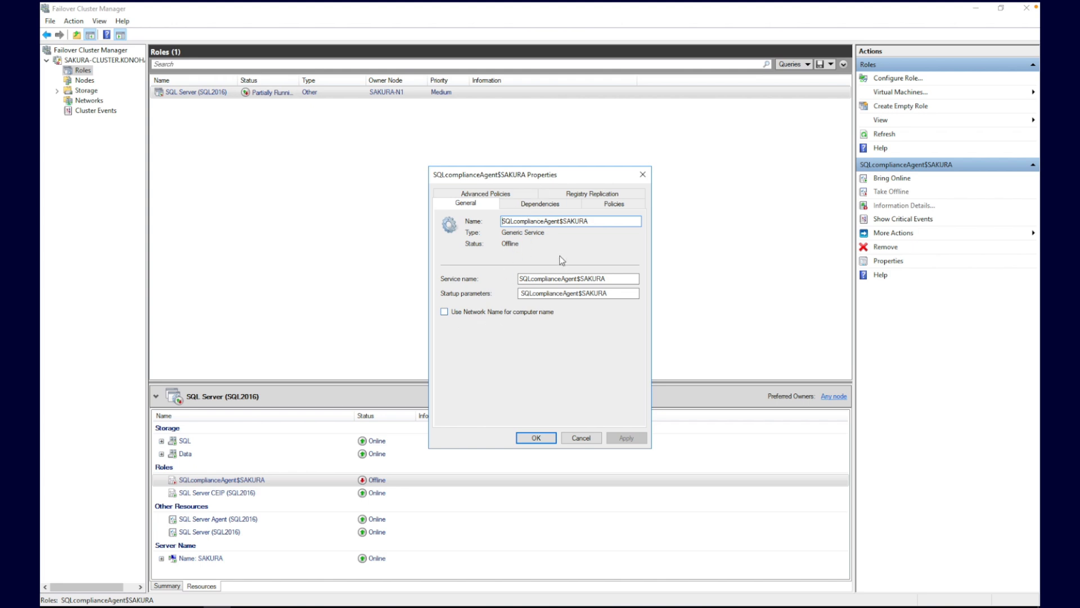
Step: Enable 'Use Network Name for computer name' on the agent resource and apply it
click(541, 205)
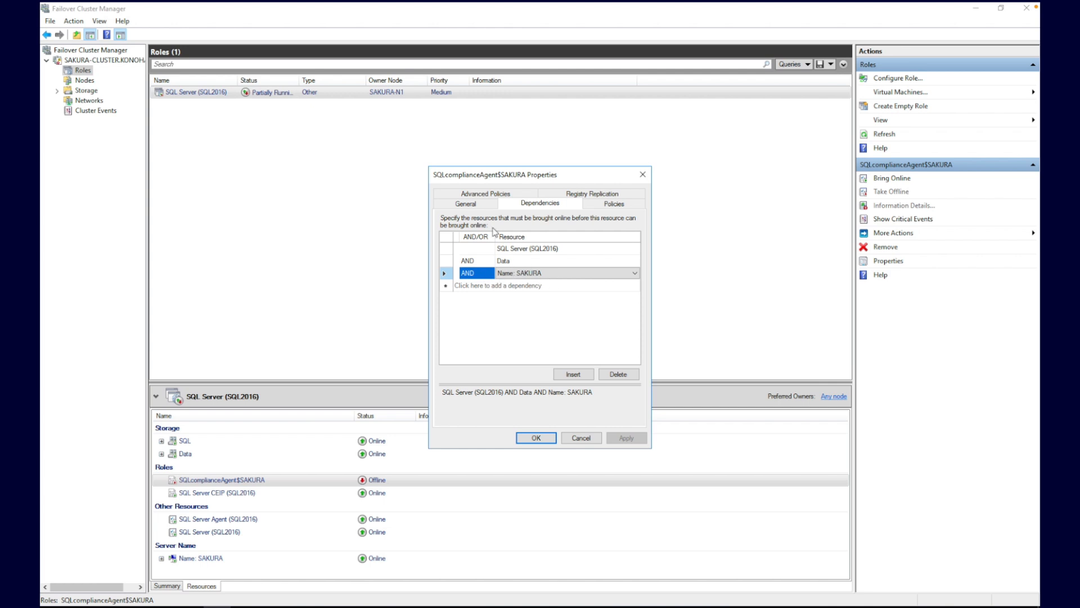
click(465, 203)
click(444, 311)
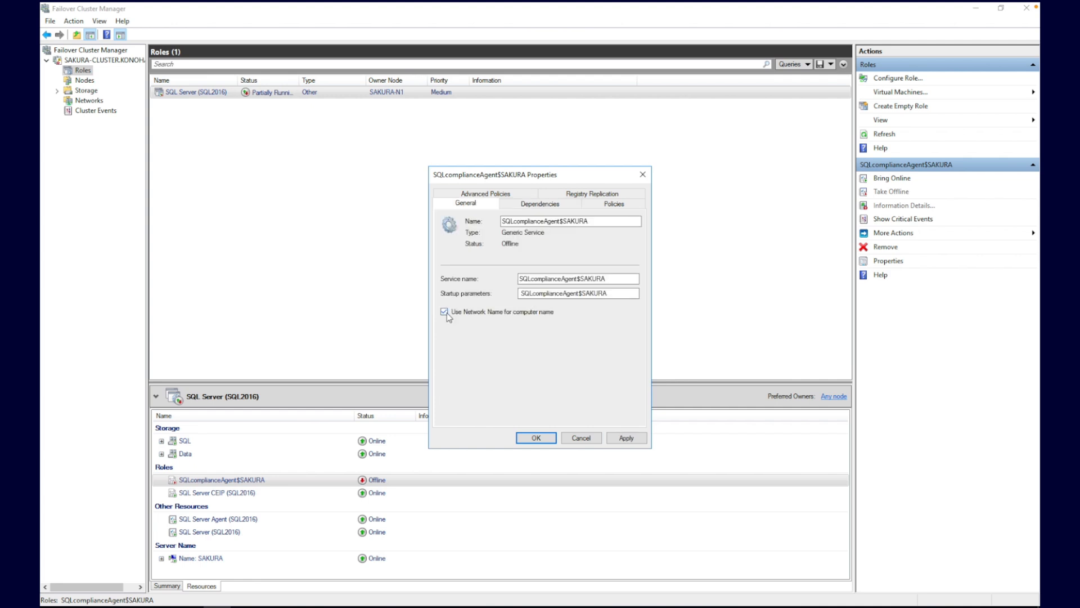
click(627, 438)
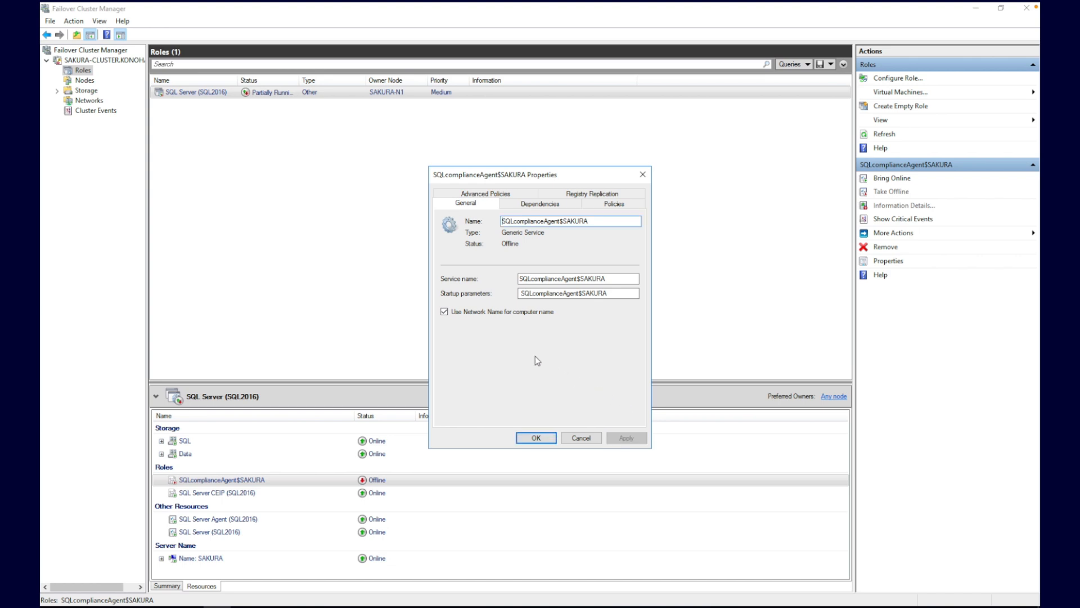
click(591, 195)
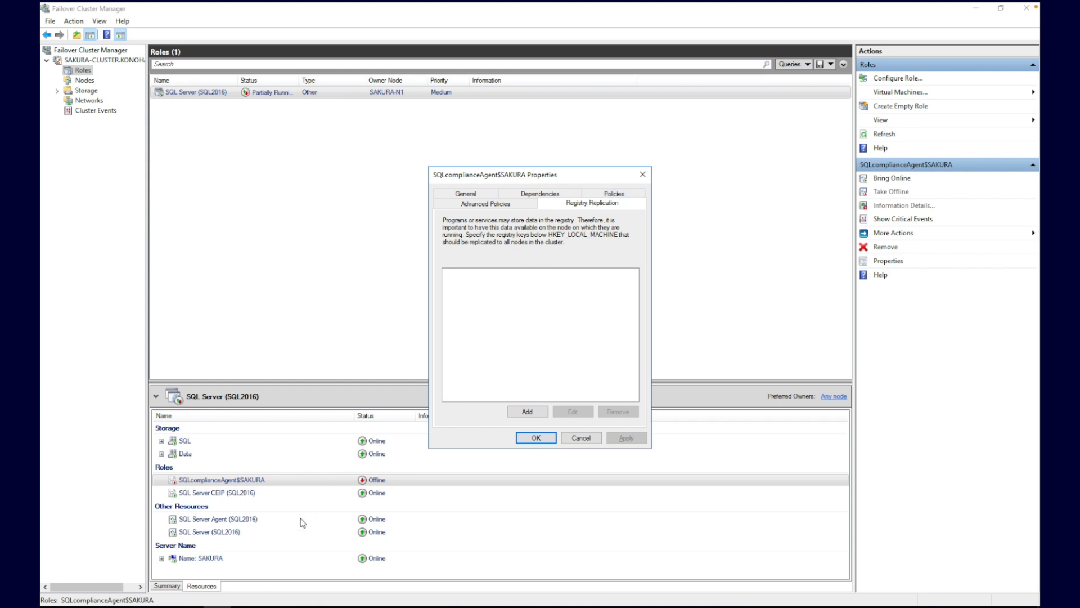
Step: Copy the replicated registry key from SAKURA\SQL2016's agent details in the Cluster Configuration Console
mouse_move(243, 605)
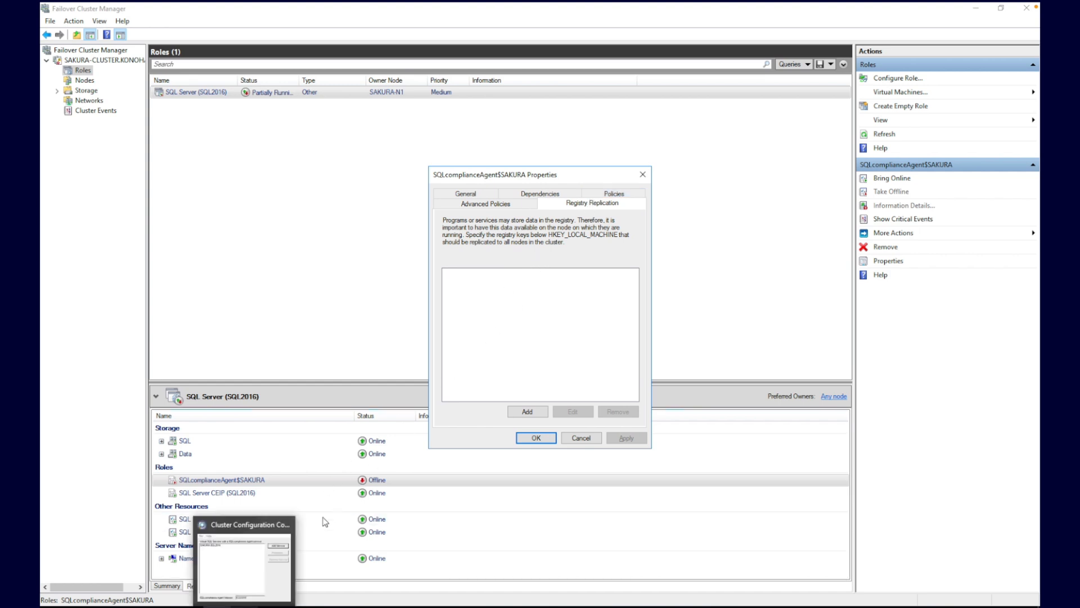
click(248, 571)
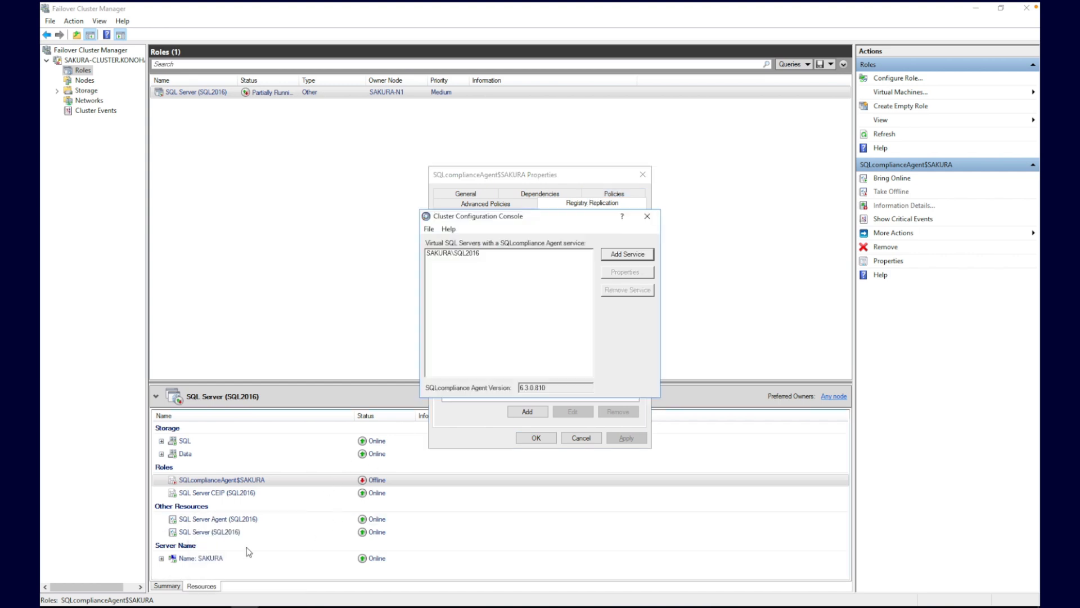
drag(495, 219, 243, 165)
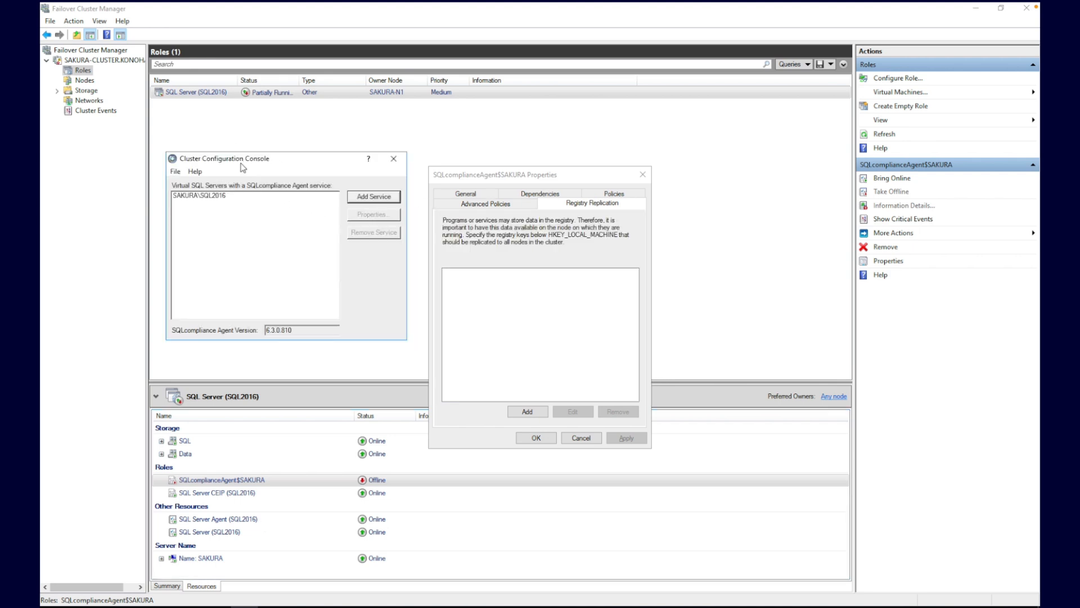
click(215, 202)
click(371, 214)
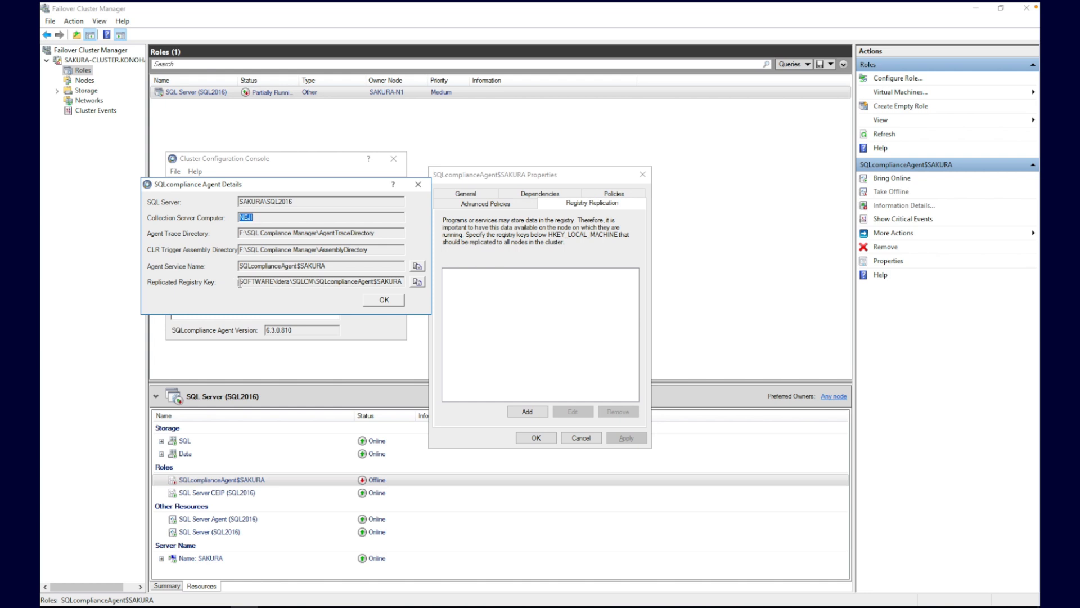
drag(241, 282, 413, 284)
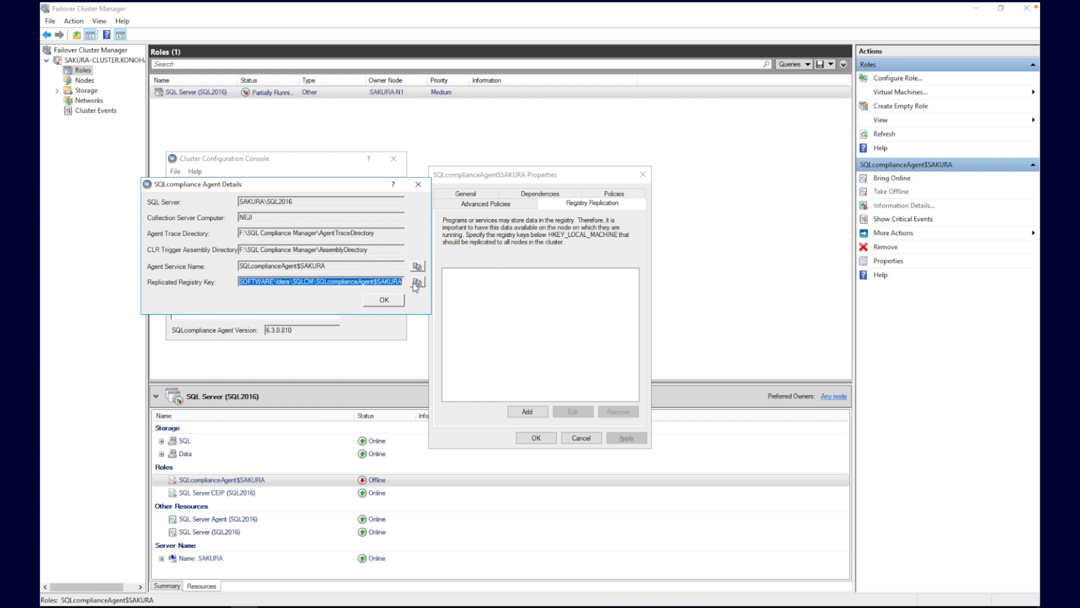
click(416, 281)
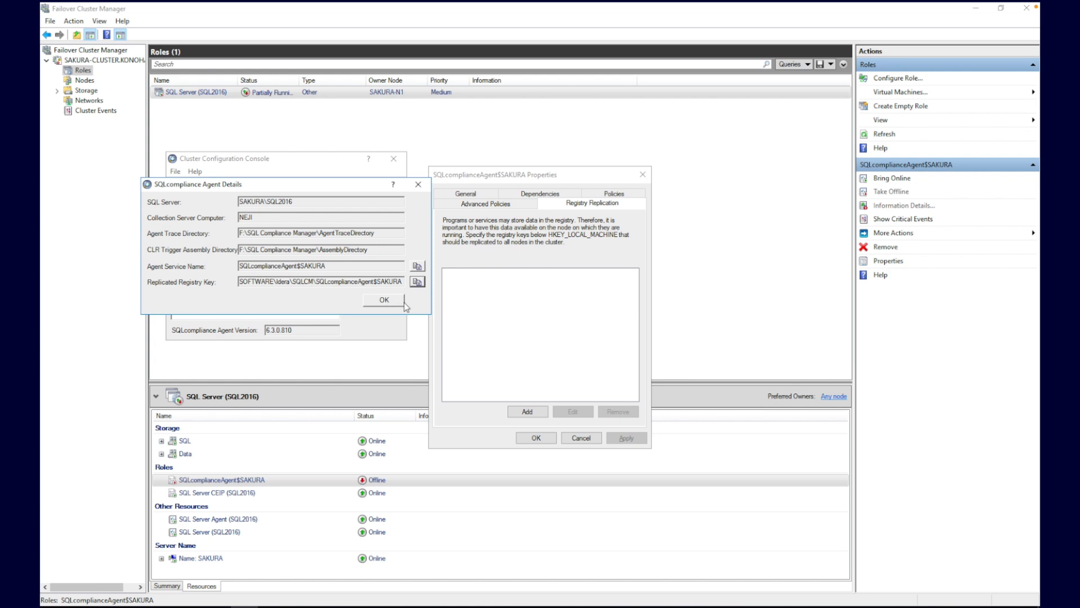
click(418, 283)
Step: Add SOFTWARE\Idera\SQLCM\SQLcomplianceAgent$SAKURA as a replicated registry key, save, and close the agent details
click(523, 412)
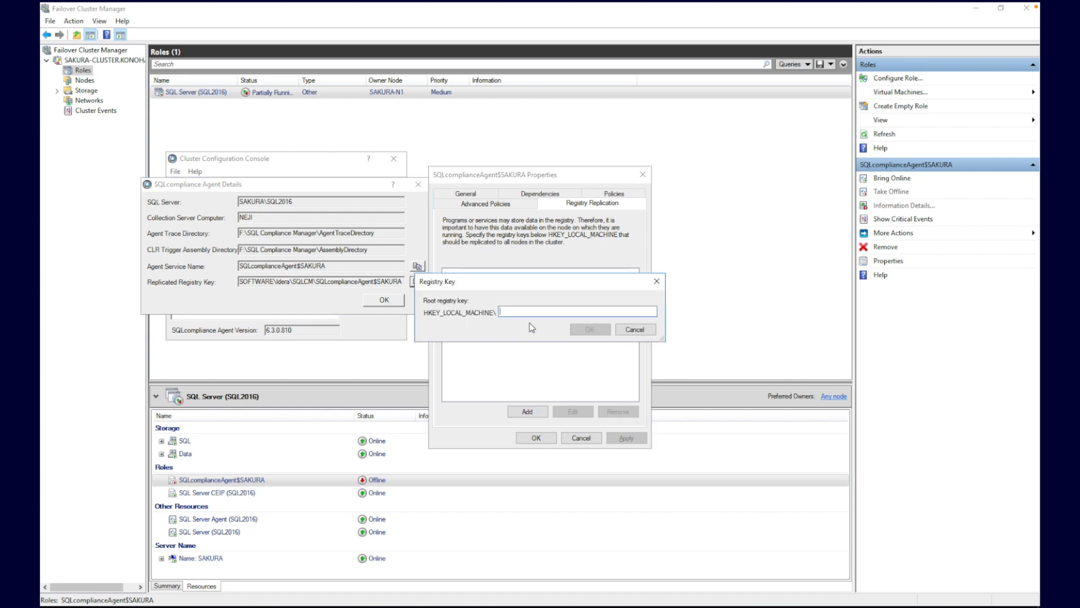
key(ctrl+v)
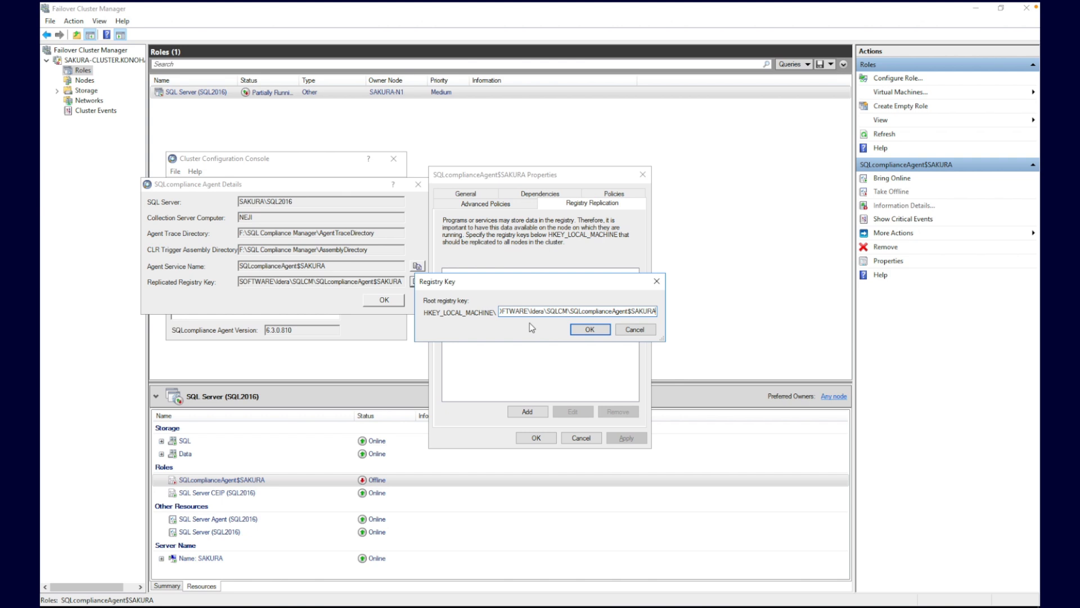
click(585, 329)
click(627, 438)
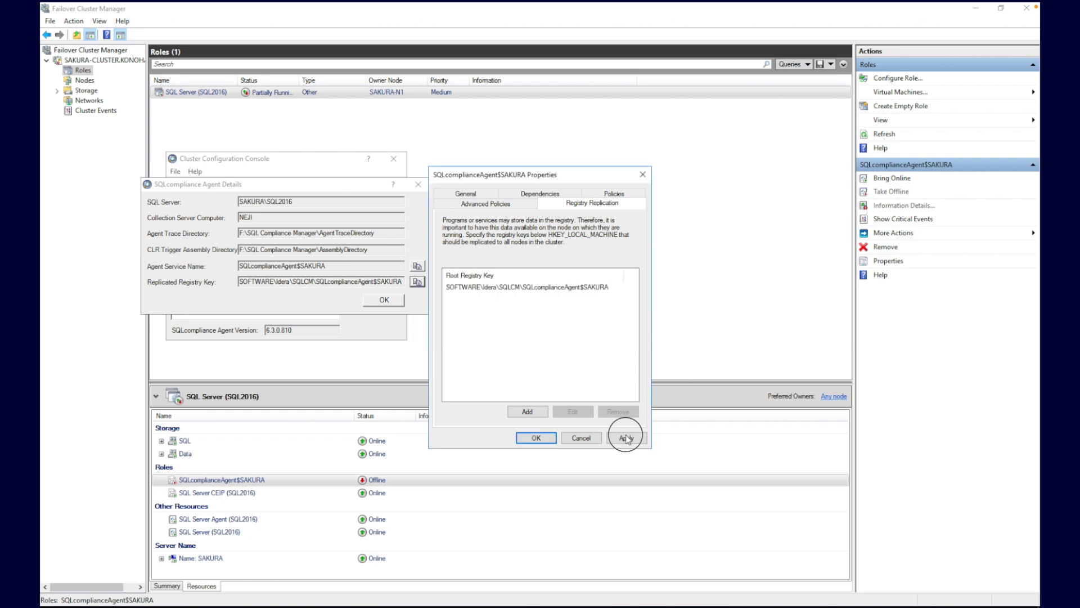
click(537, 438)
click(383, 300)
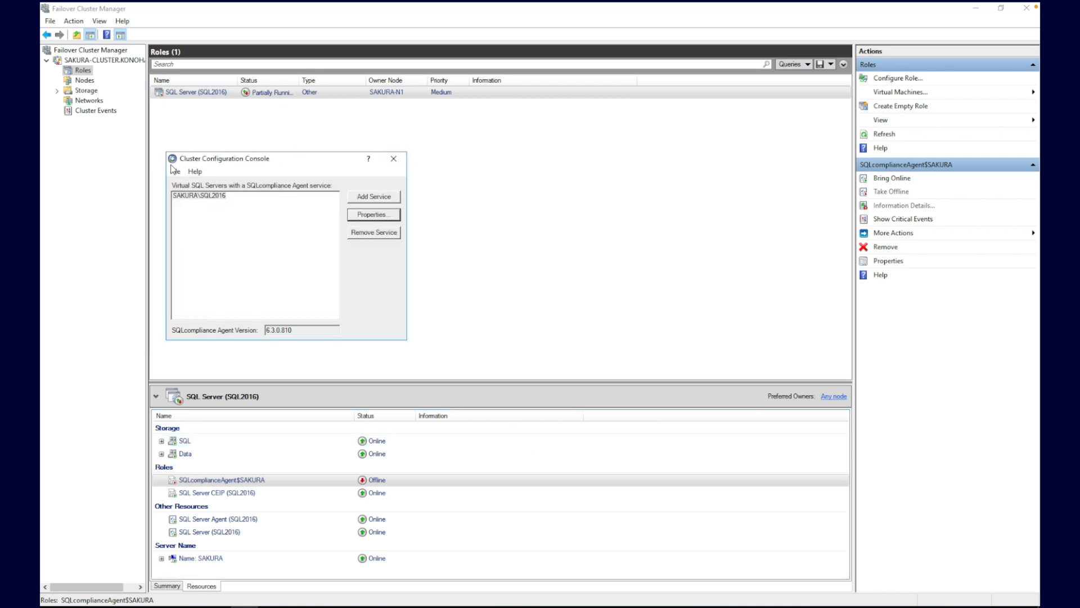
Step: Start the SQLcomplianceAgent$SAKURA service in Services, then enter eventvwr in the Run box
click(393, 159)
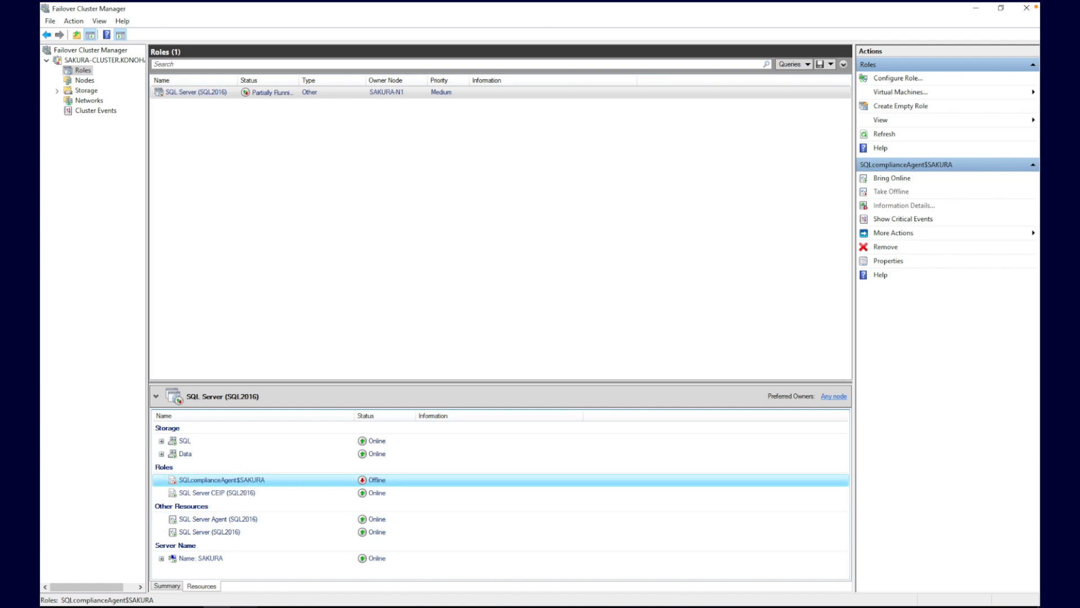
click(243, 603)
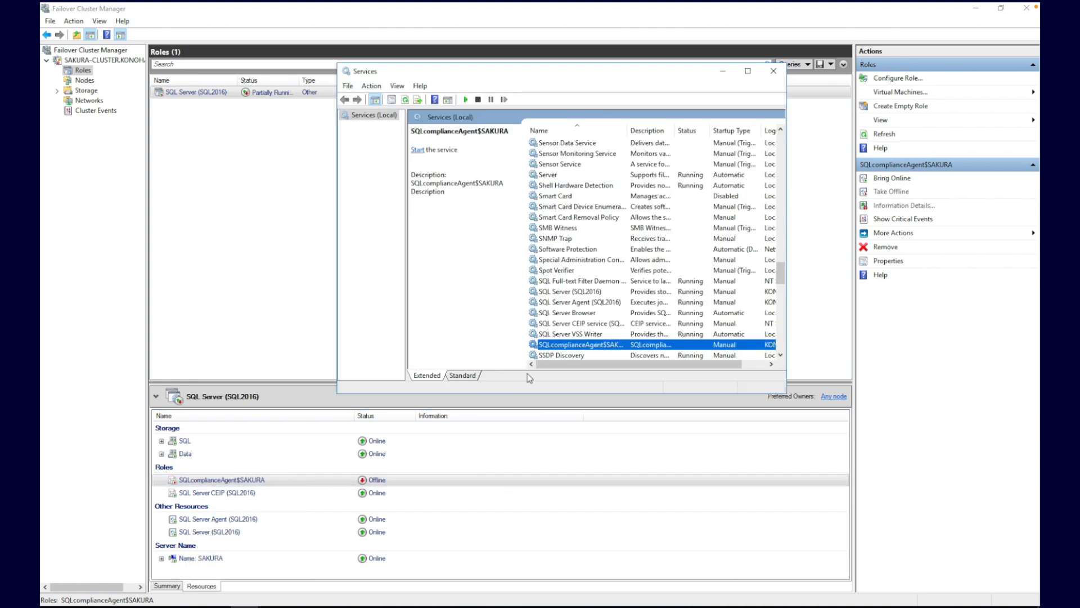
right_click(582, 347)
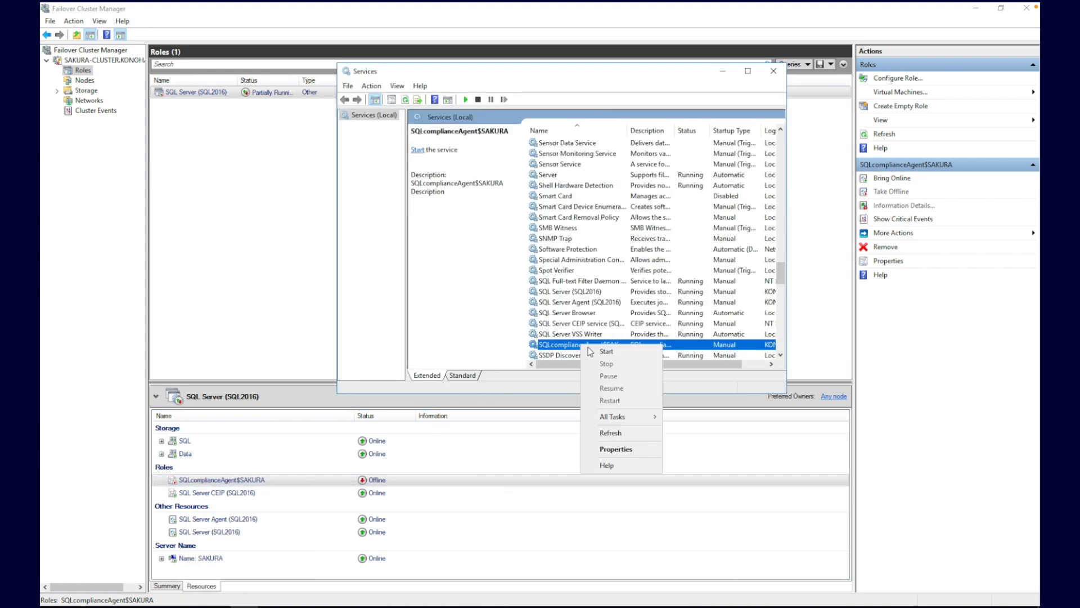
click(595, 350)
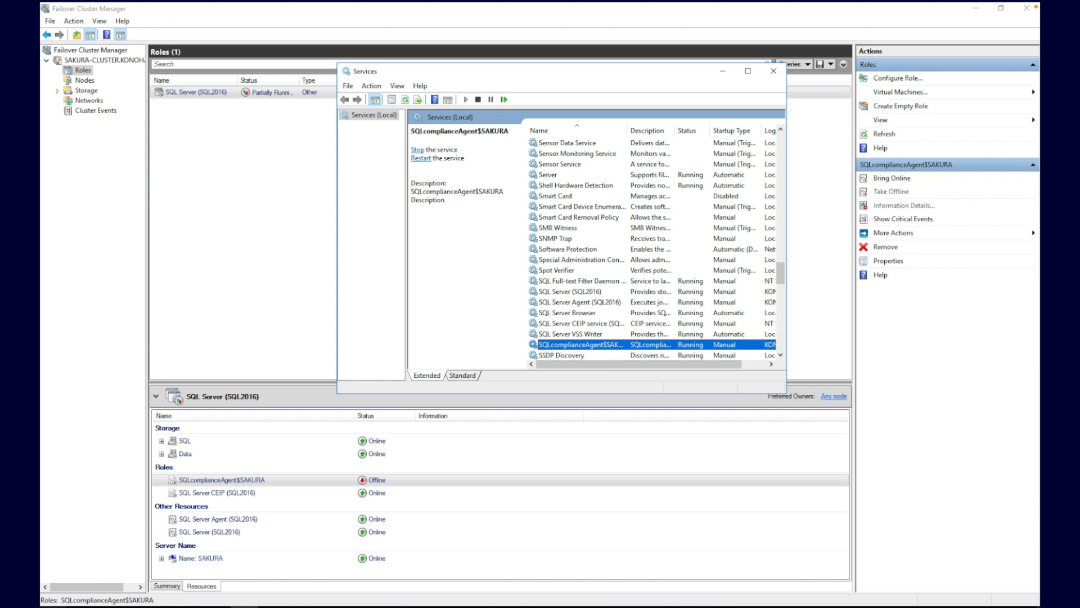
key(super+r)
text(event)
text(w)
text(w)
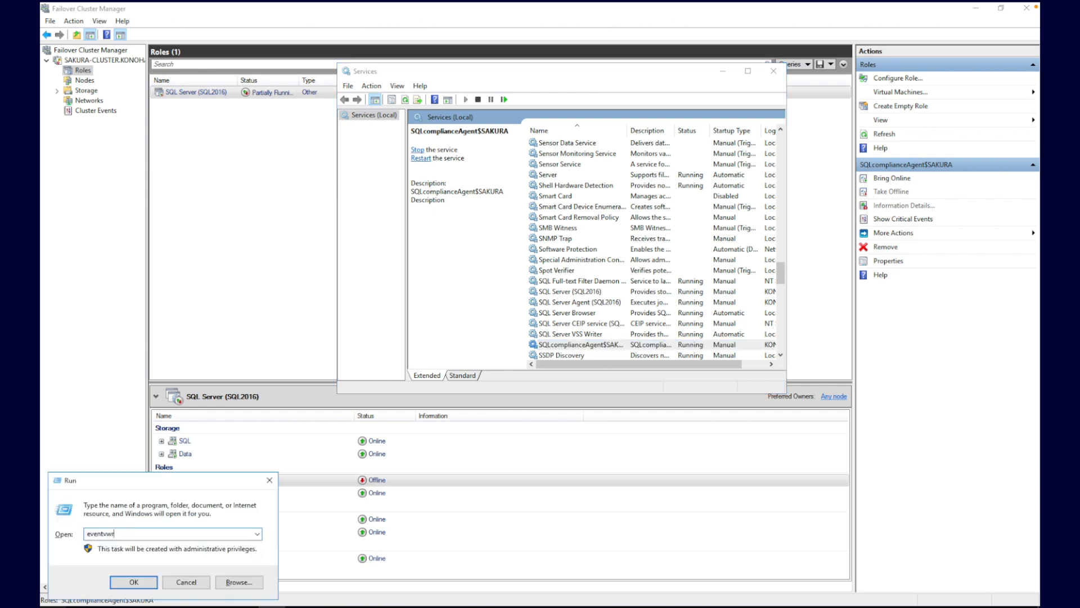
Step: Launch Event Viewer and review the SQLcompliance Agent 29000/29001 events and warnings in the Application log
key(Return)
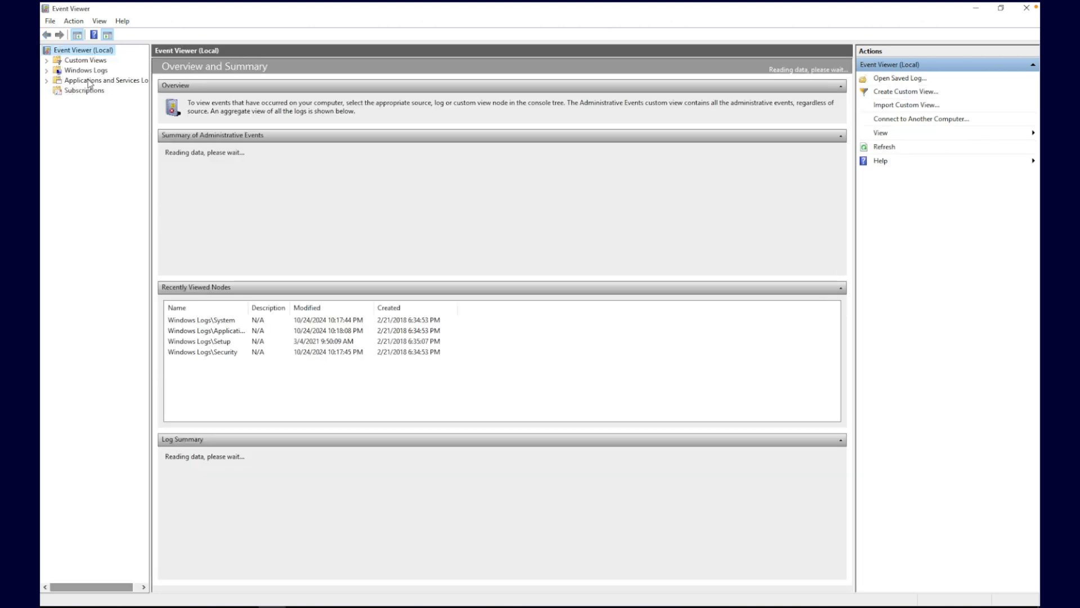
click(48, 70)
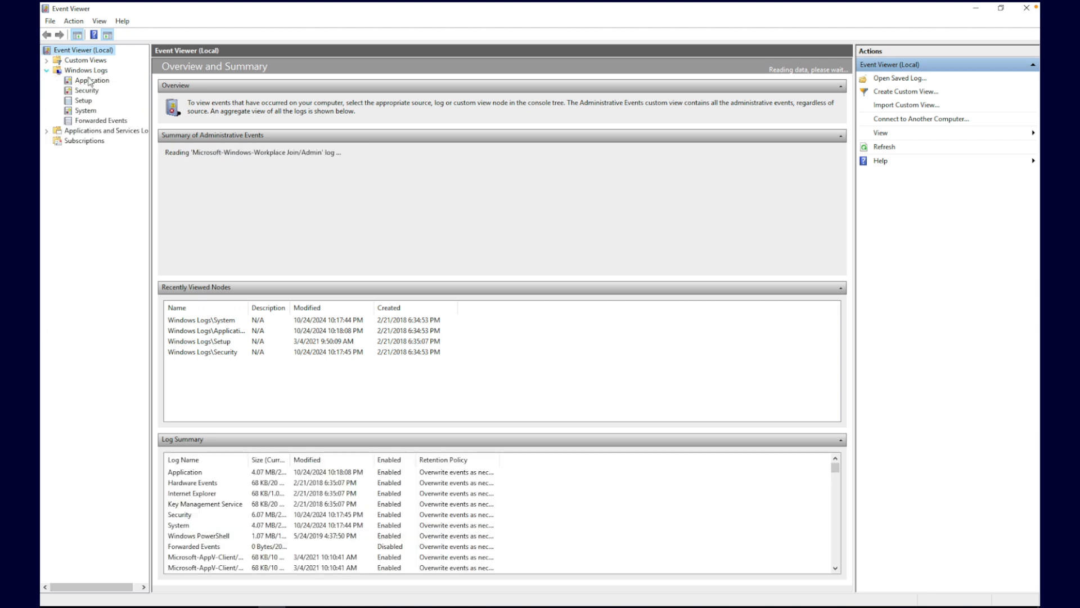
click(91, 81)
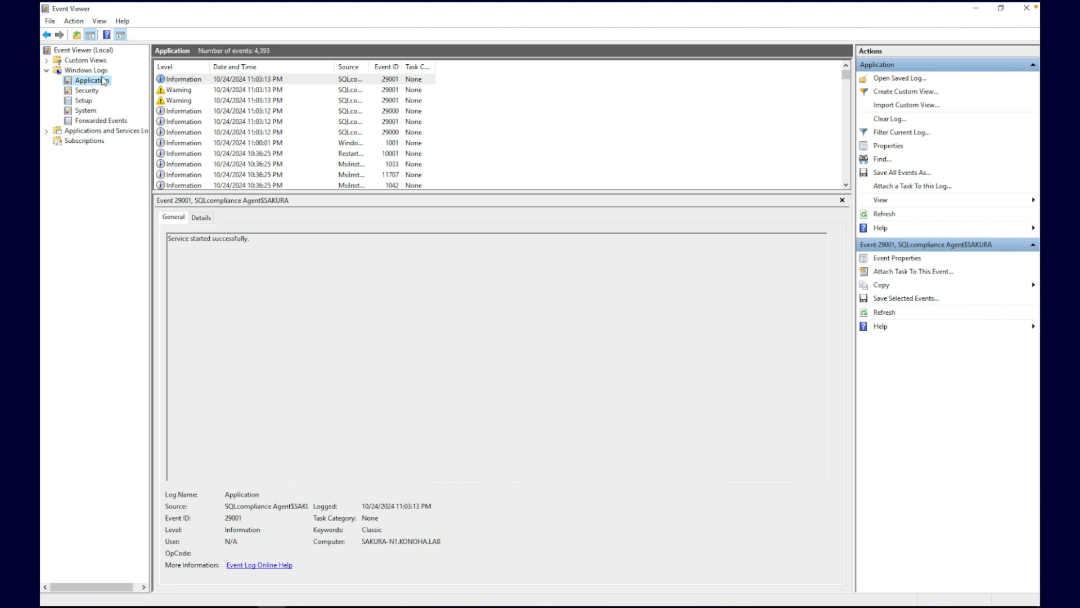
click(277, 133)
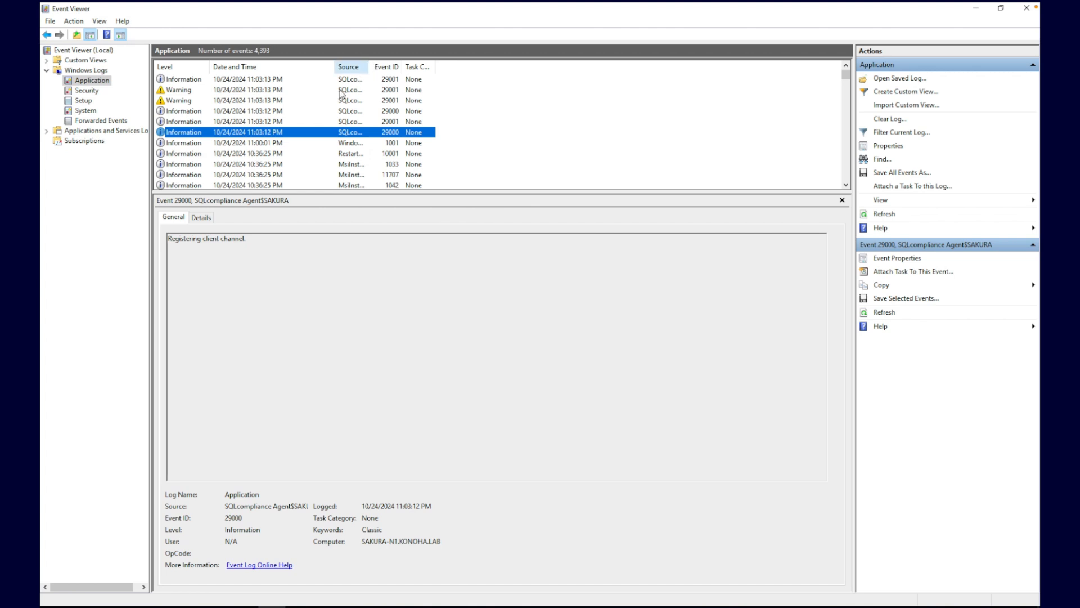
click(275, 121)
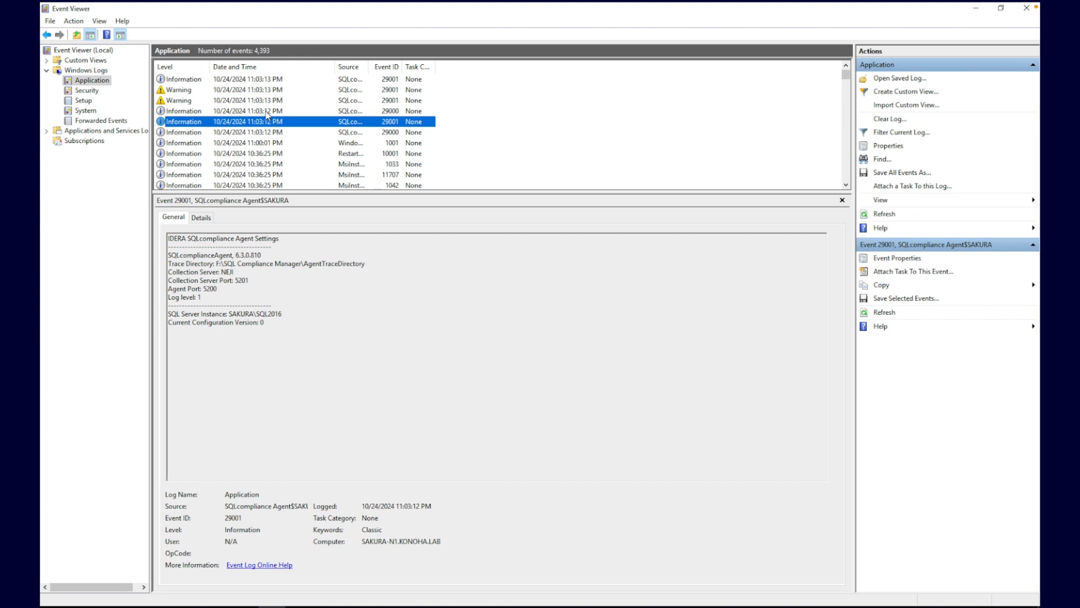
click(267, 113)
click(268, 122)
click(243, 102)
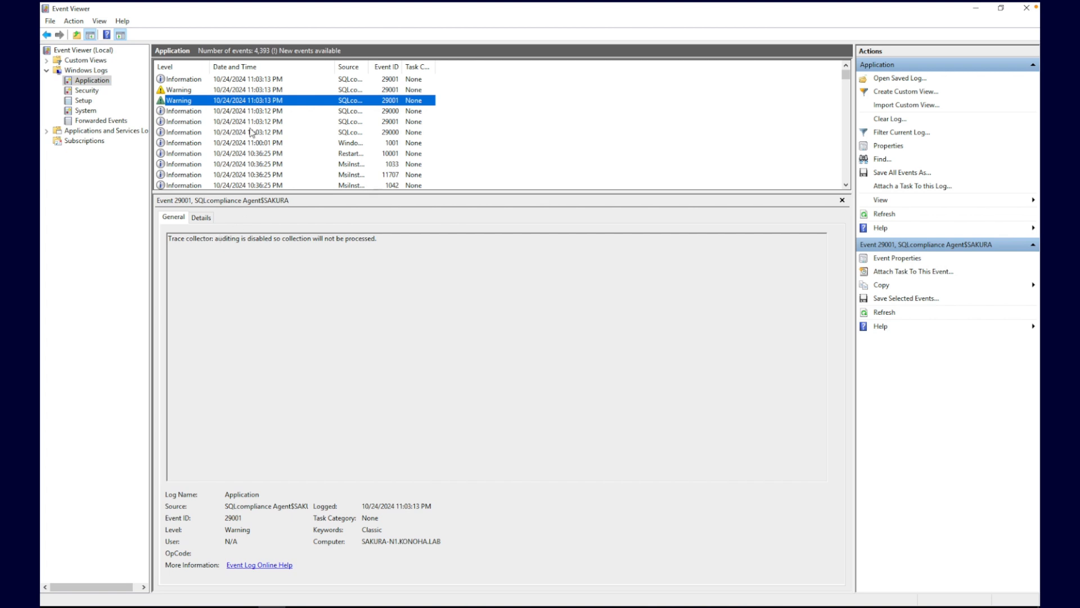
click(240, 93)
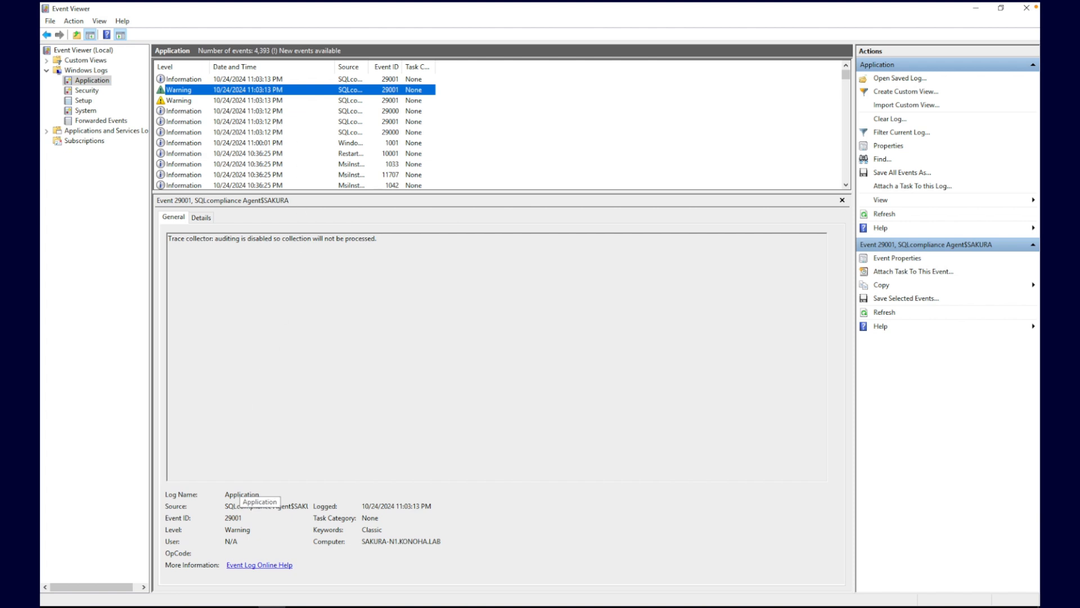
click(246, 607)
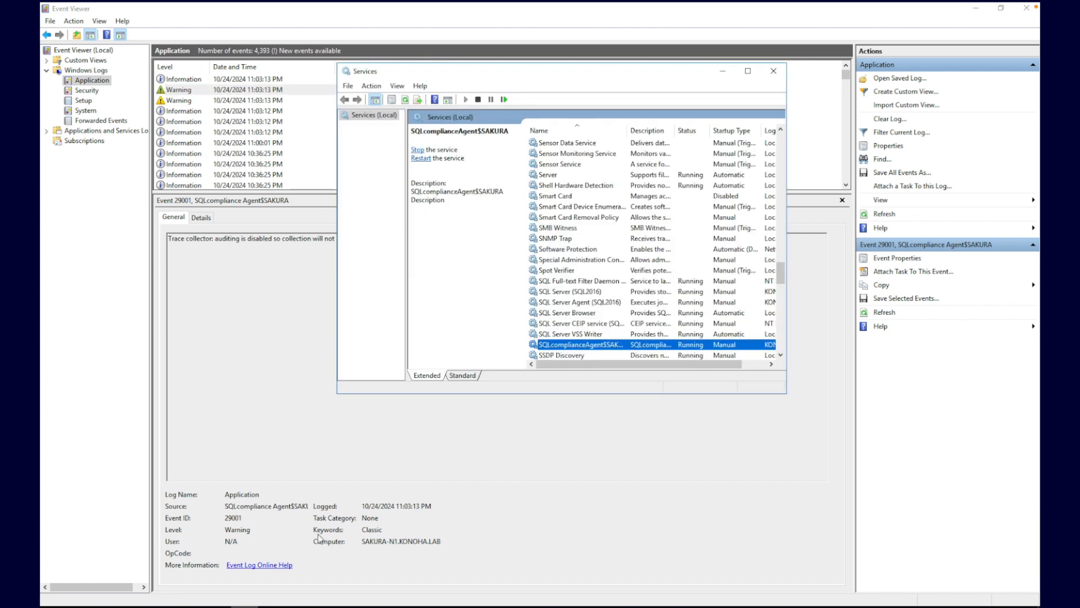
Step: Choose Bring Online for the SQLcomplianceAgent$SAKURA resource in the SQL Server (SQL2016) role
click(420, 149)
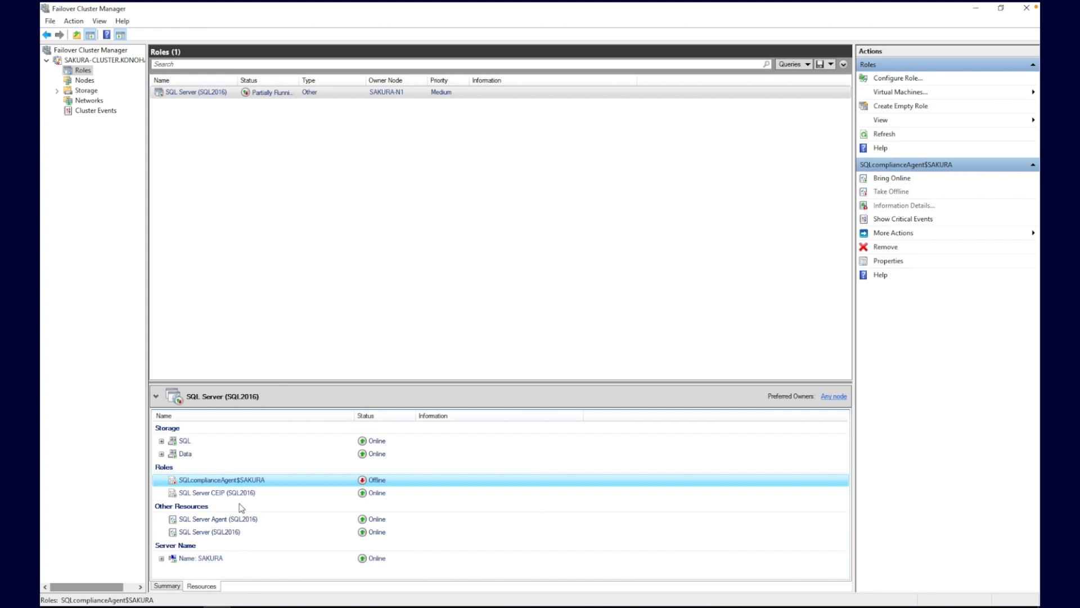
right_click(253, 483)
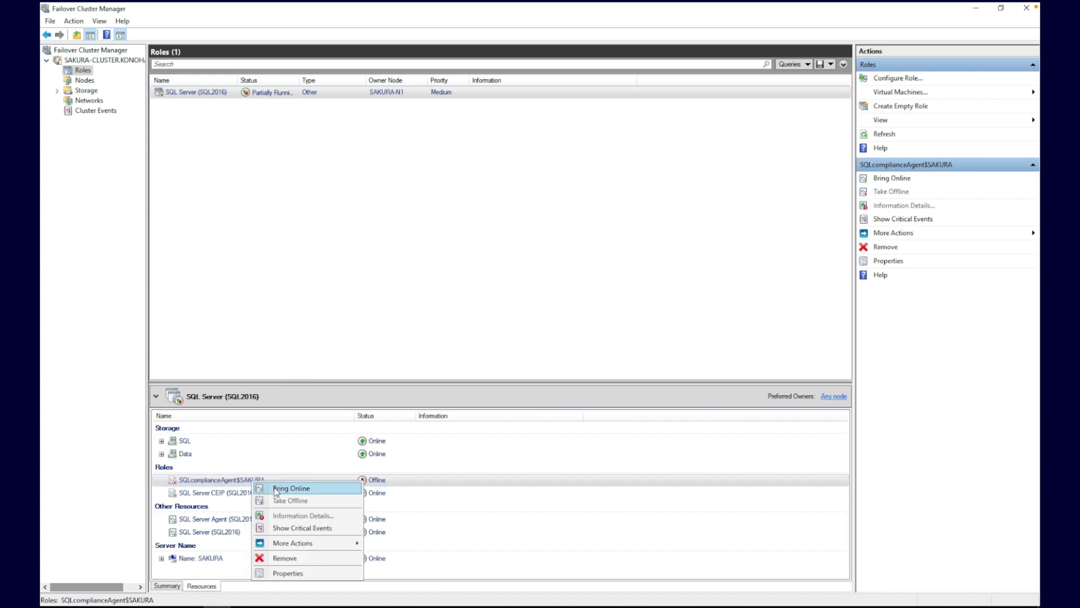
click(276, 489)
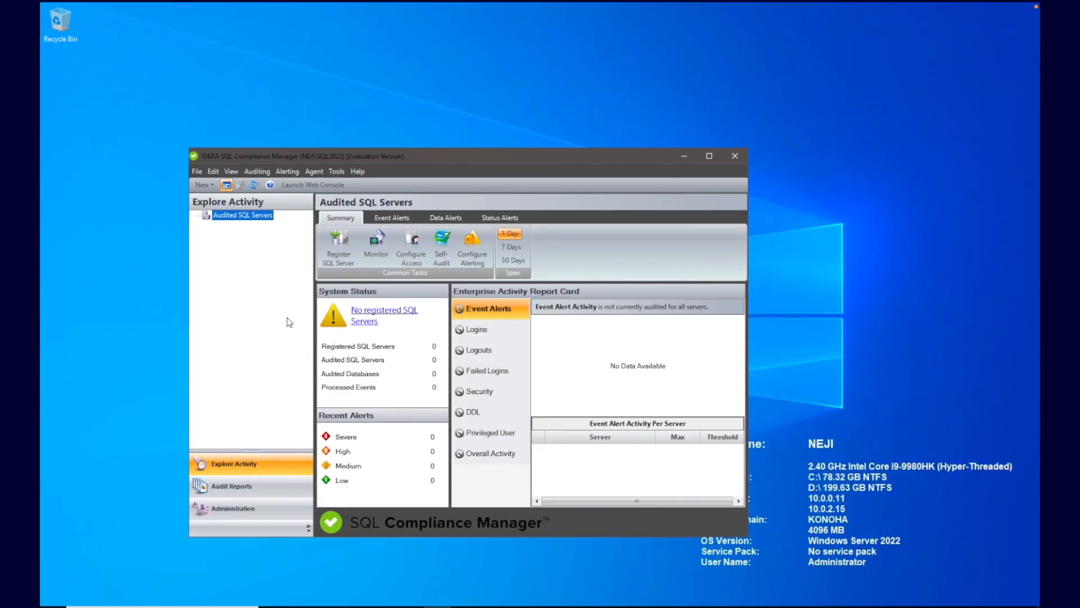
Step: Start registering a new audited SQL Server named SAKURA\SQL2016
right_click(257, 221)
click(281, 227)
click(468, 299)
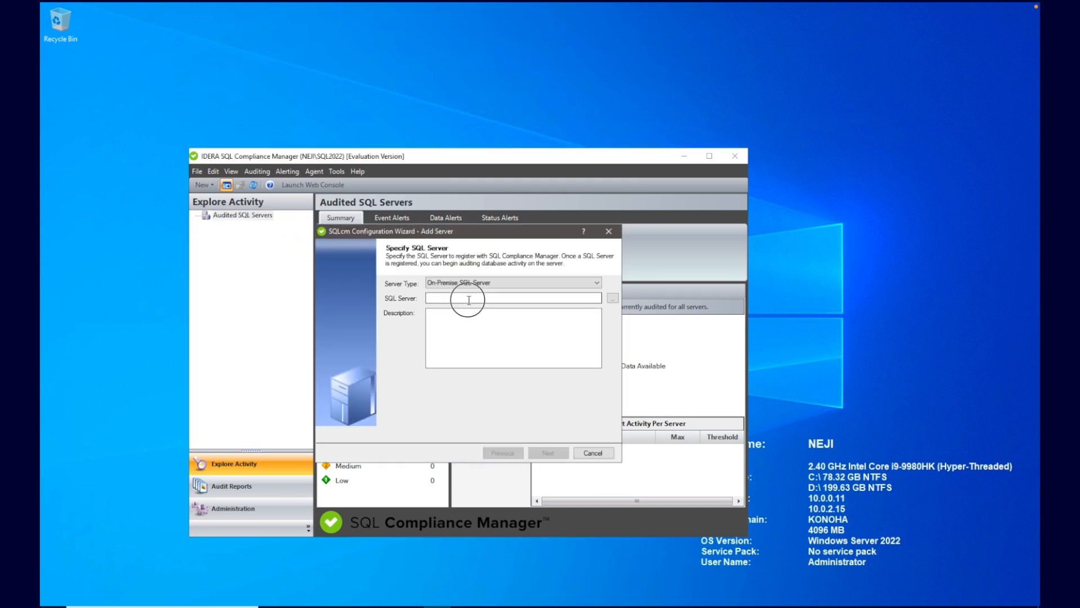
text(SAKURA\SQL20)
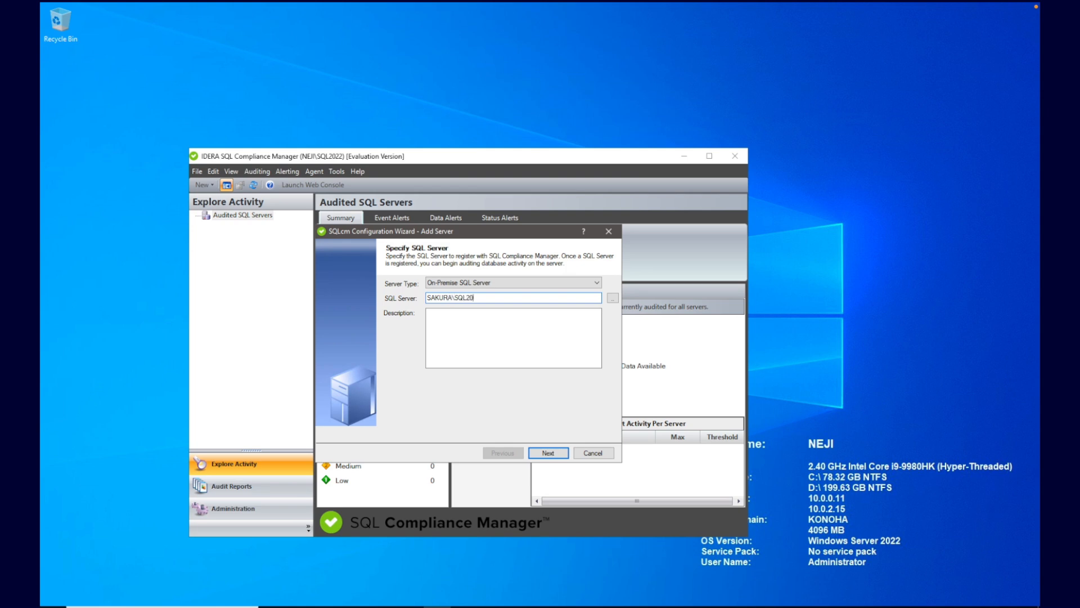
text(16)
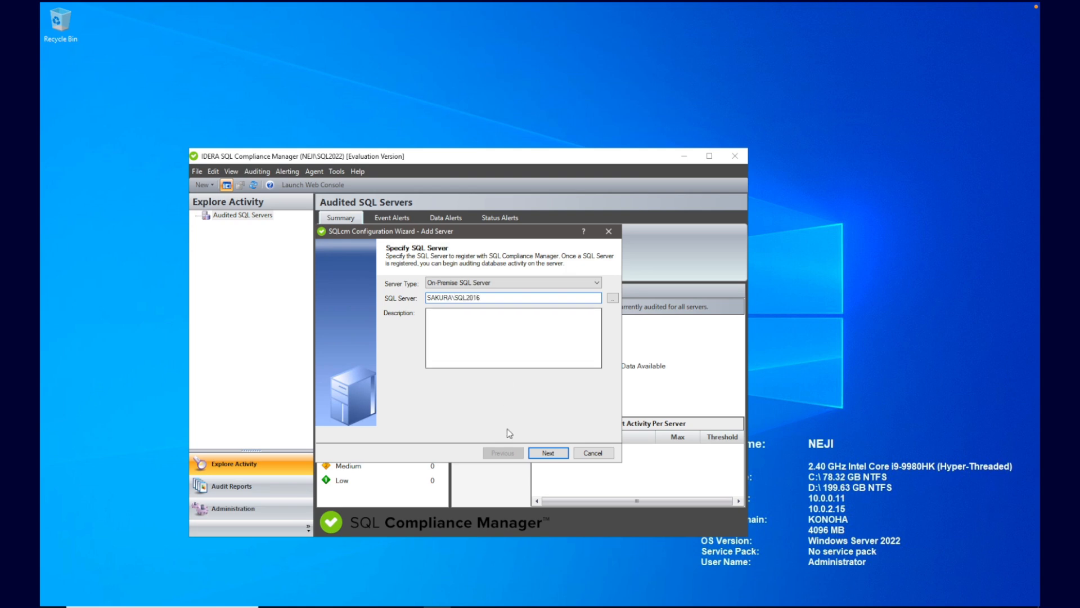
click(548, 453)
Step: Enter the domain service account's Windows user name and password for the connection
click(491, 320)
text(KONOHA)
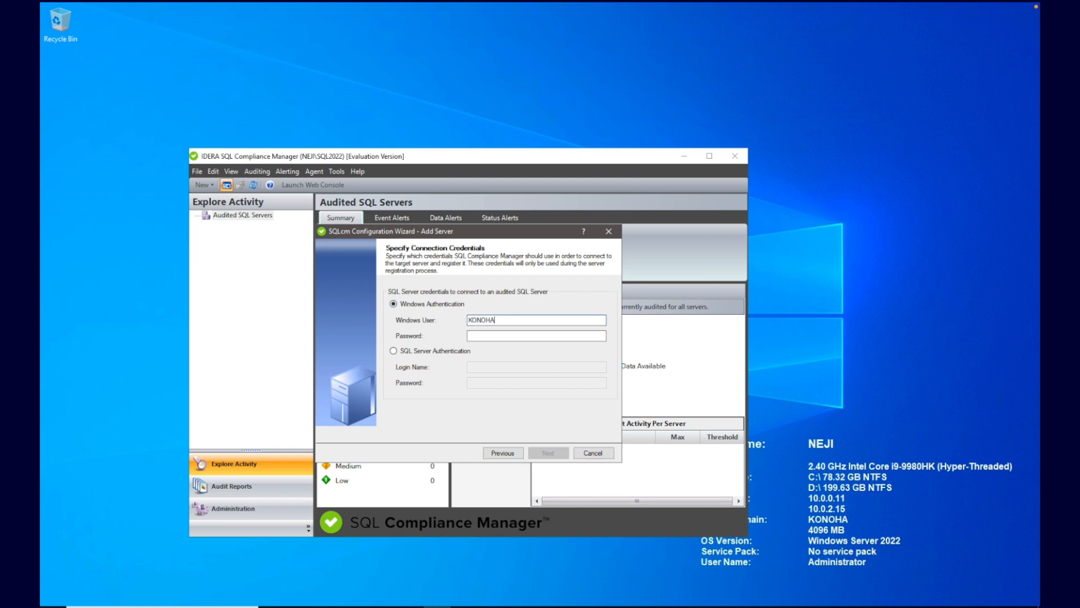
text(\idera_svc)
key(Tab)
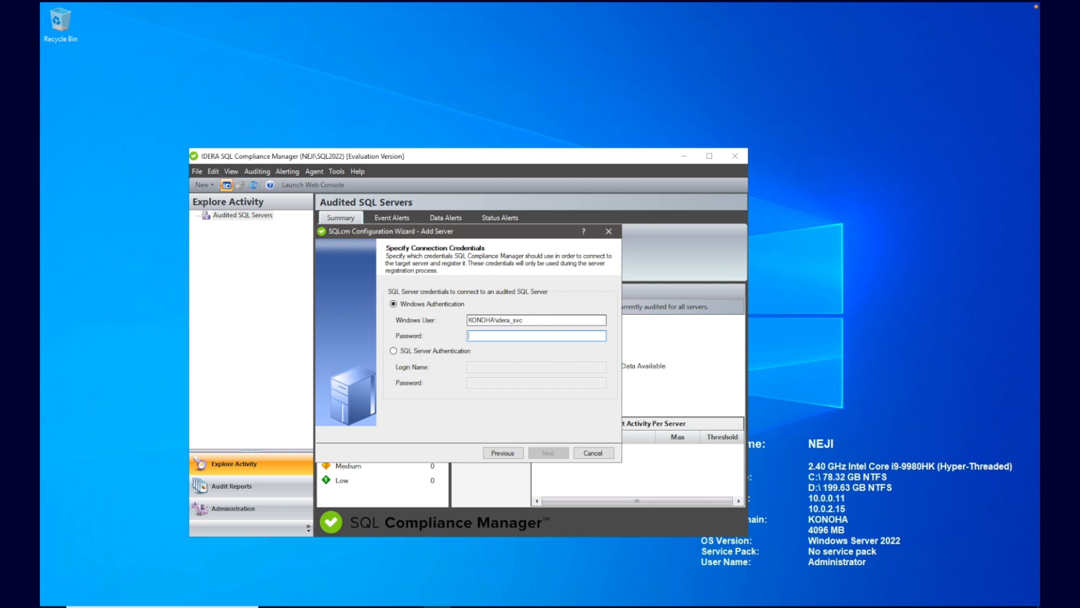
text(********)
text(***)
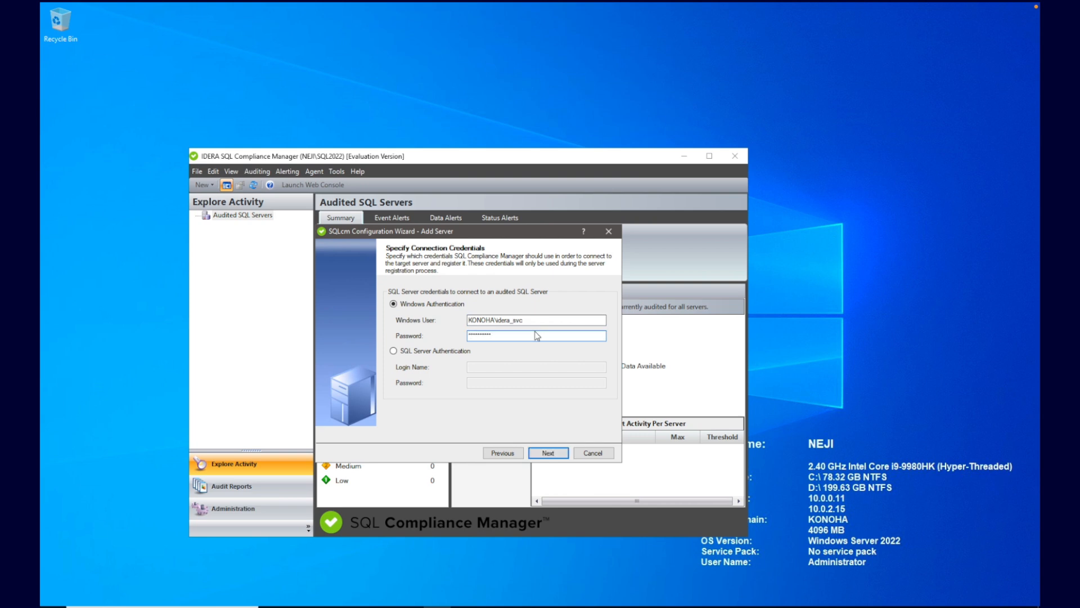
drag(536, 320, 432, 325)
click(550, 453)
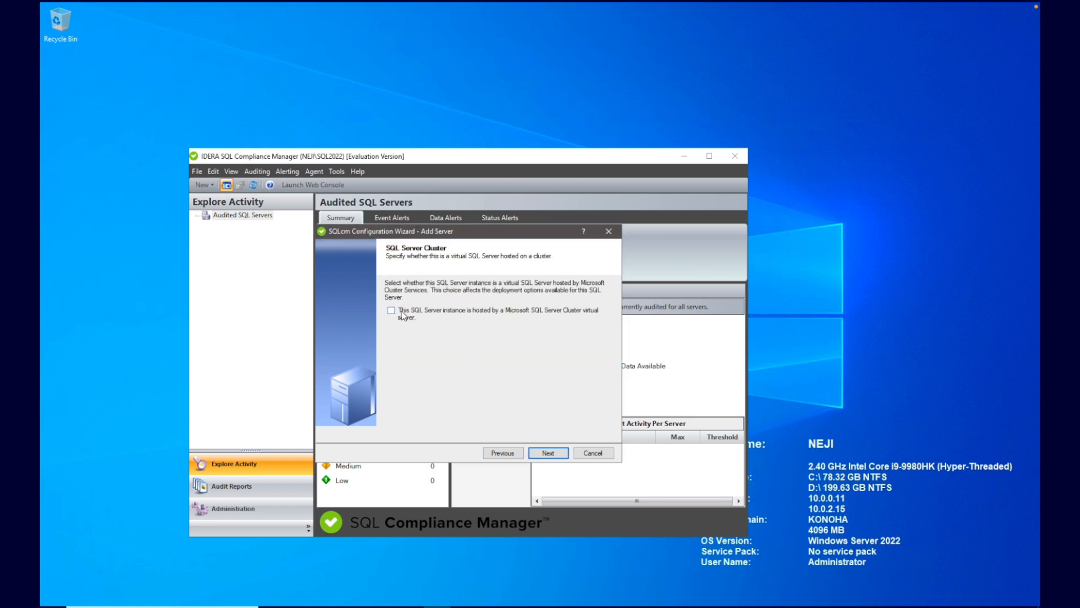
Step: Mark SAKURA\SQL2016 as a clustered virtual server and keep manual agent deployment
click(481, 313)
click(549, 453)
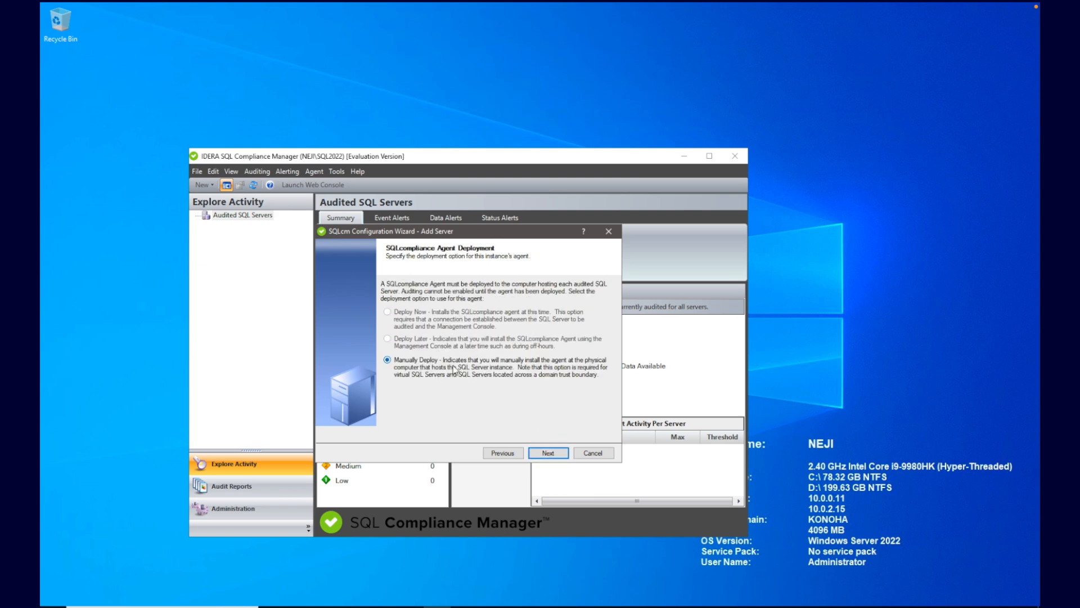
click(549, 453)
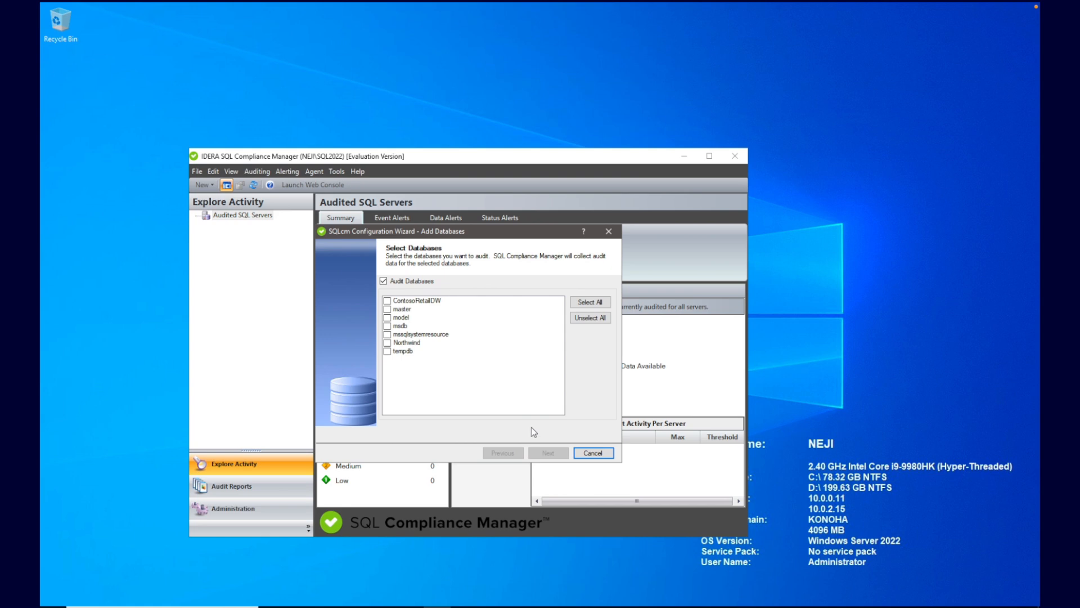
Step: Audit the Northwind database at the Default level and pass the permission checks to the Summary
click(388, 343)
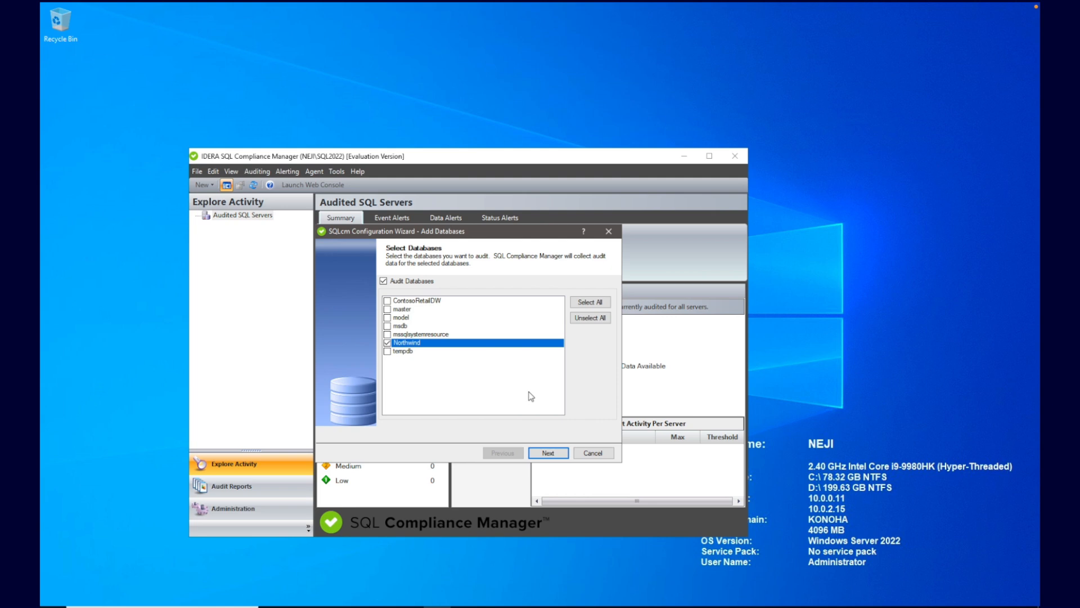
click(549, 453)
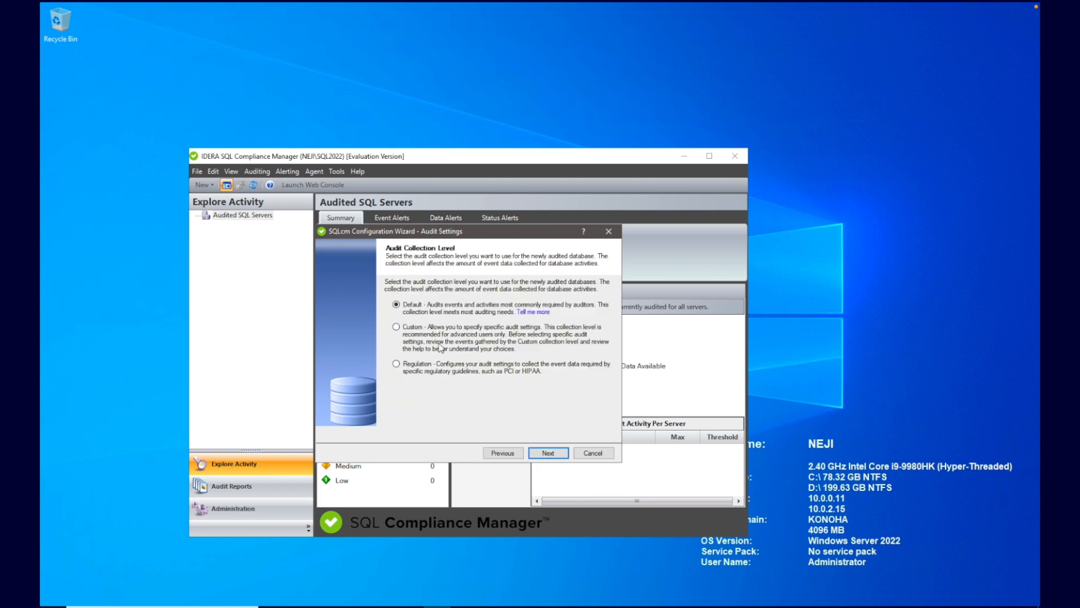
click(558, 458)
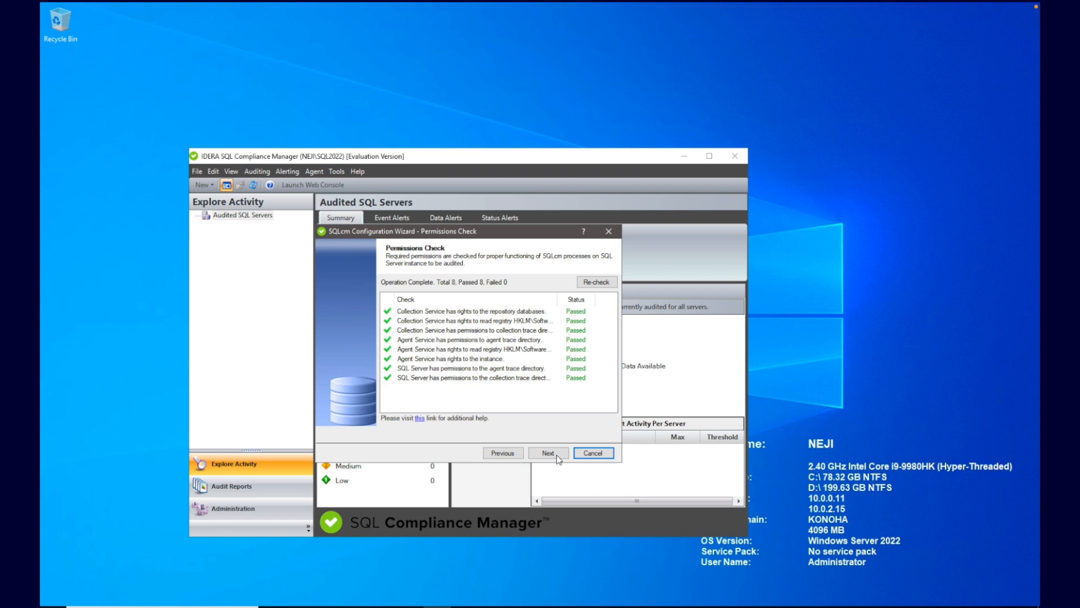
click(556, 454)
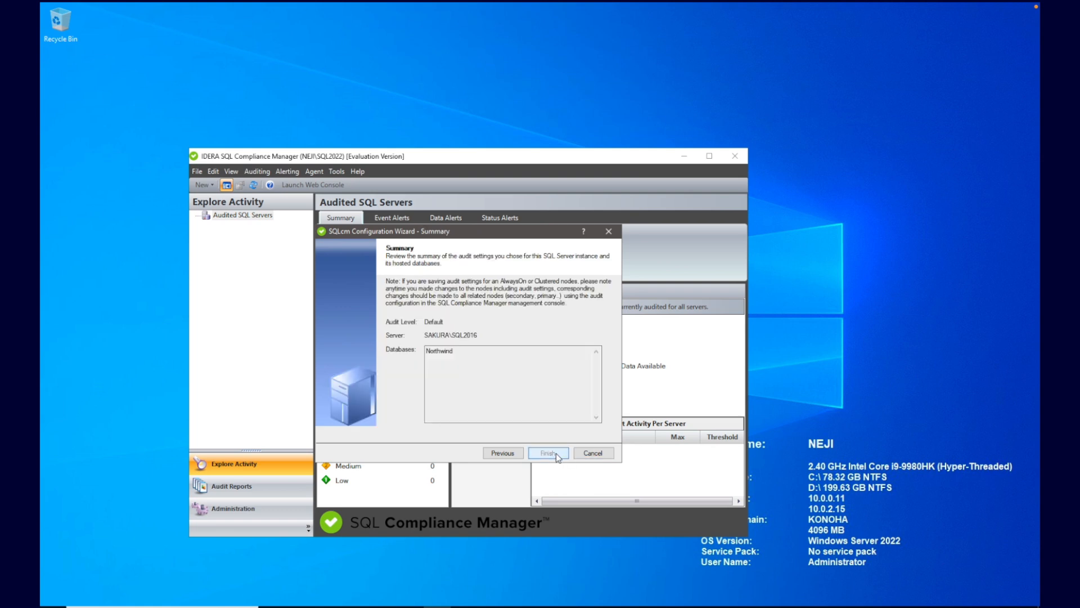